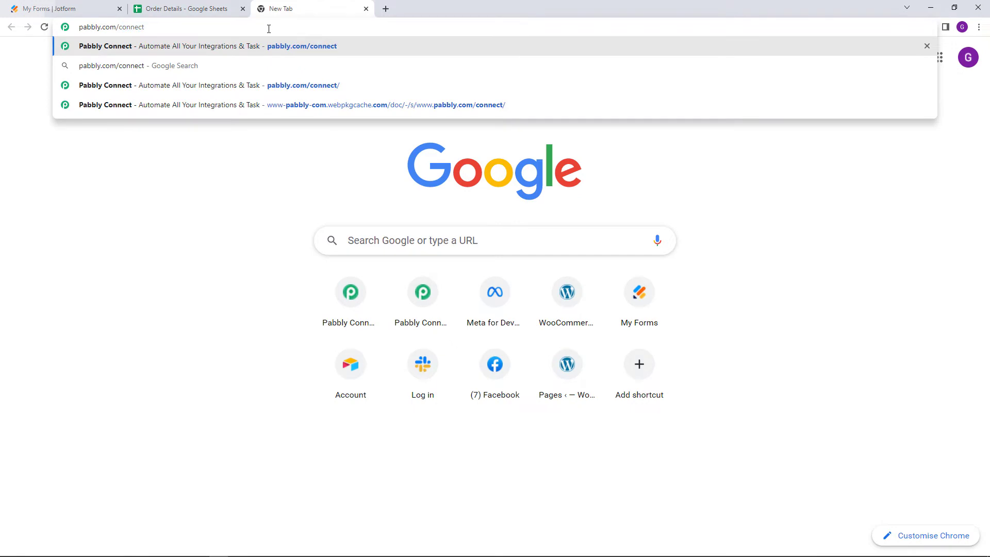
- Go to pabbly.com/connect, sign in with the first listed Google account, and open Pabbly Connect from the apps overview
key(Return)
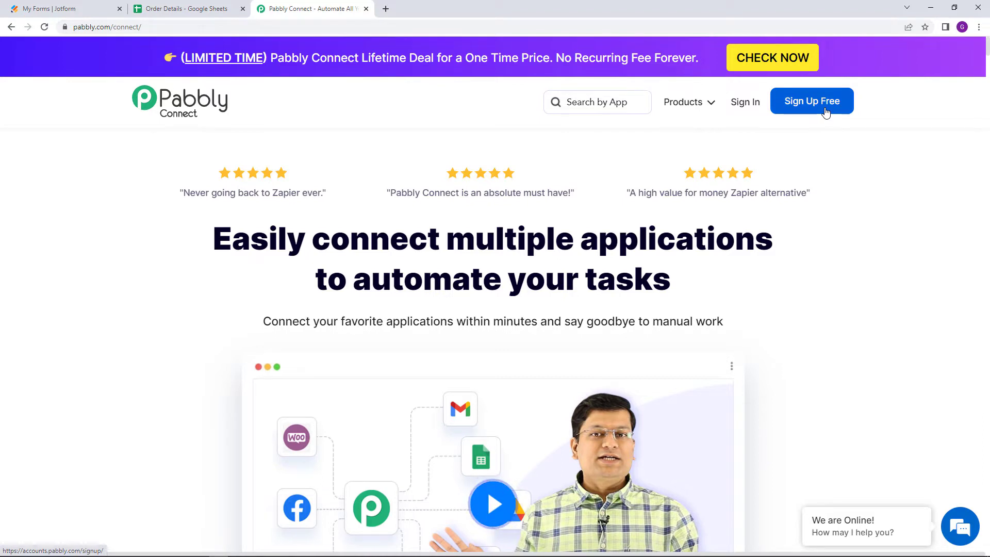
click(751, 111)
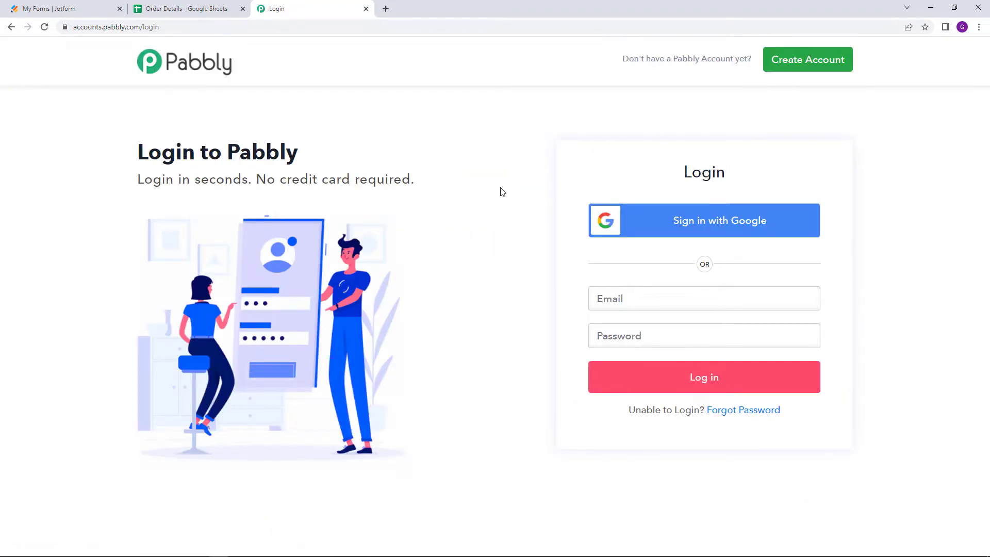
click(705, 230)
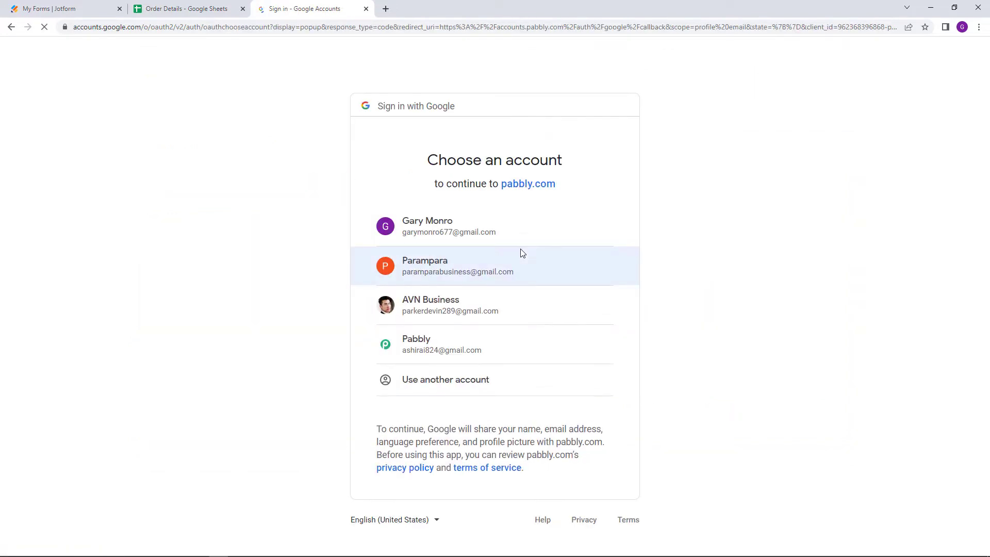
click(505, 239)
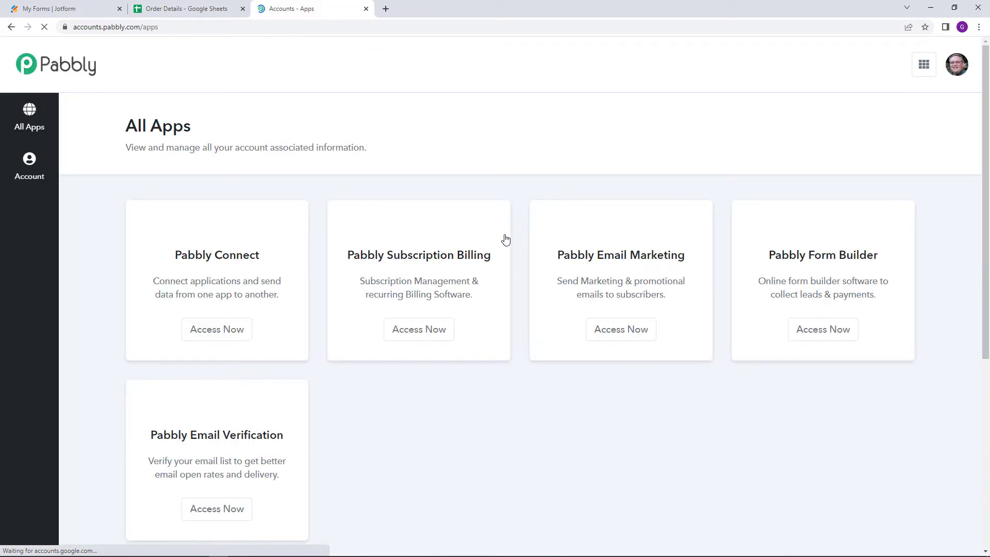
drag(126, 128, 191, 129)
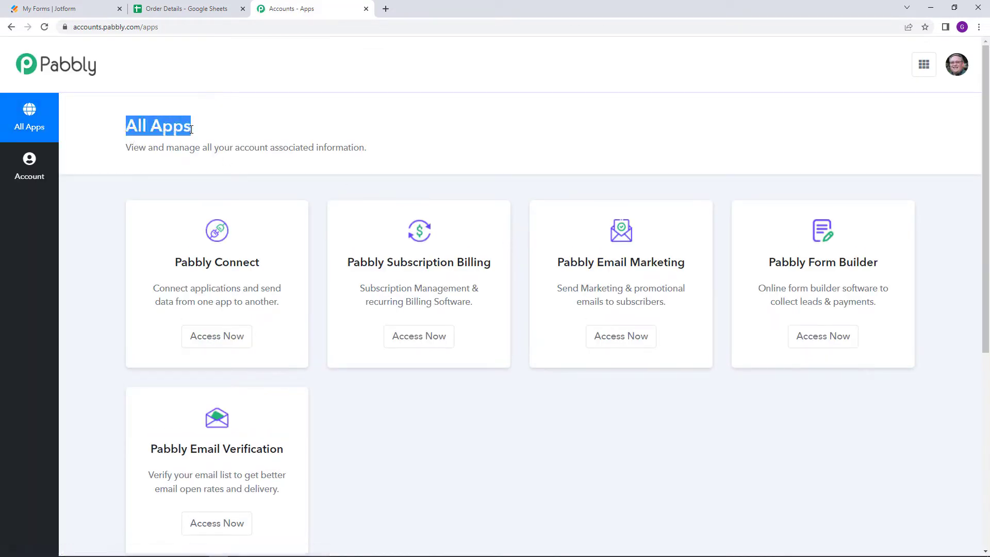
click(225, 334)
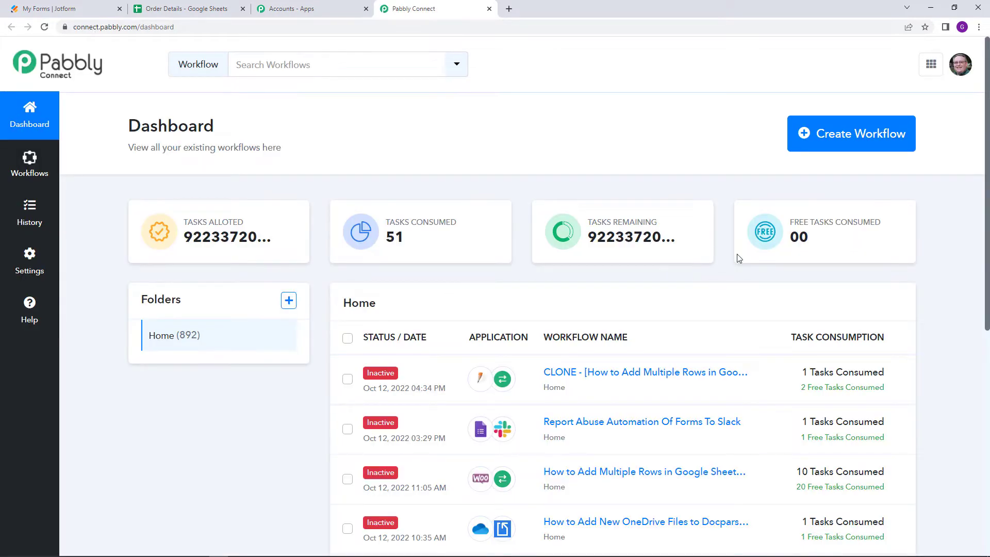
- Create a workflow named "Add Multiple Rows in Google Sheets for Multiple Order Items Automation"
click(831, 148)
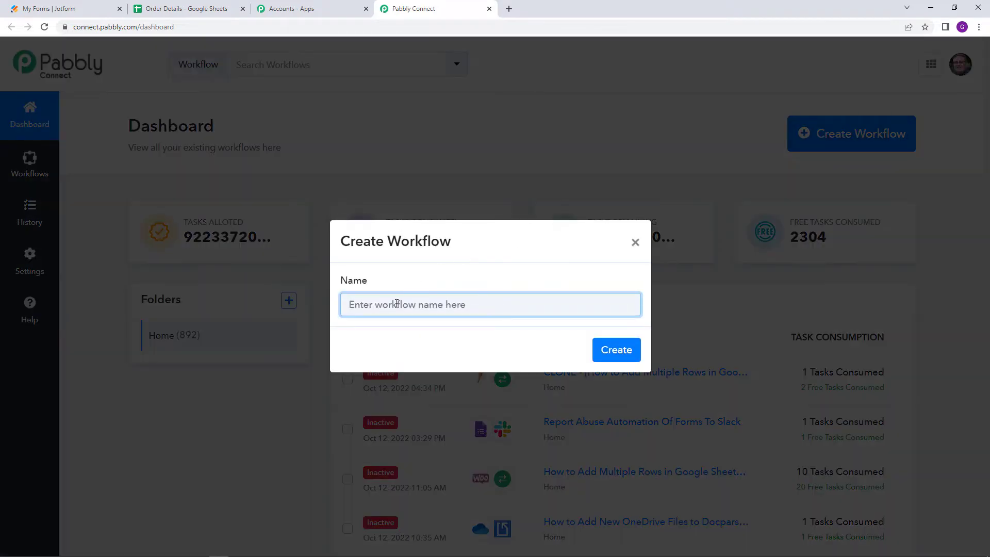
right_click(397, 303)
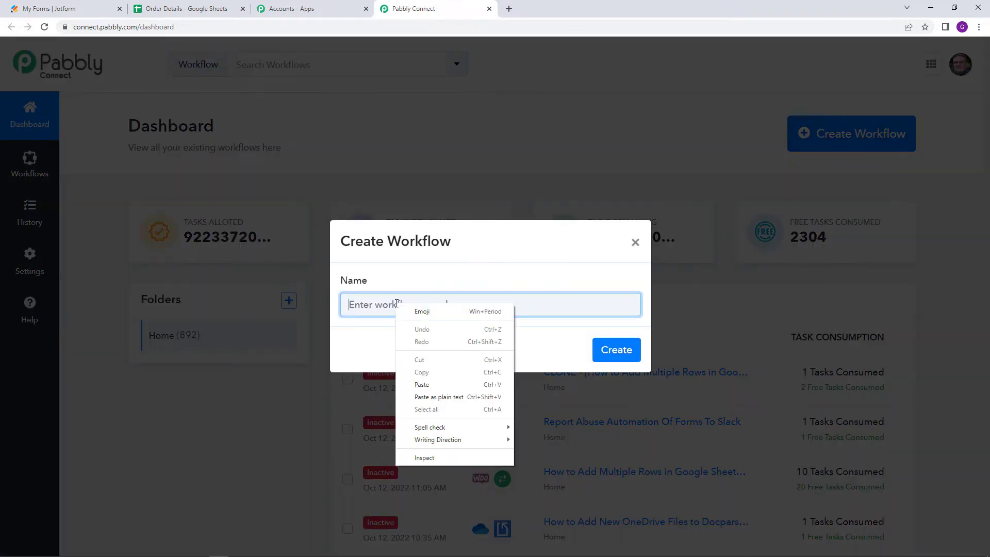
click(440, 384)
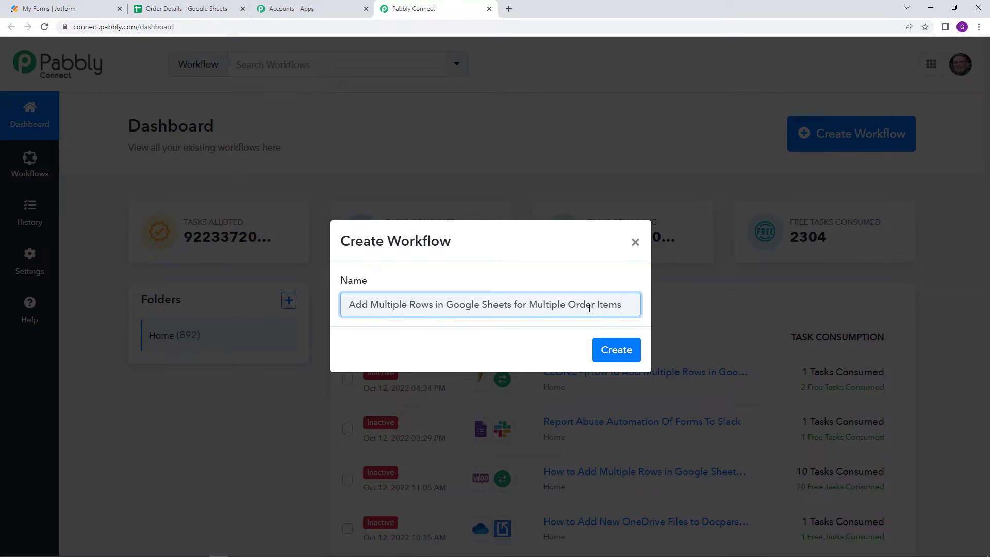
text(Automation)
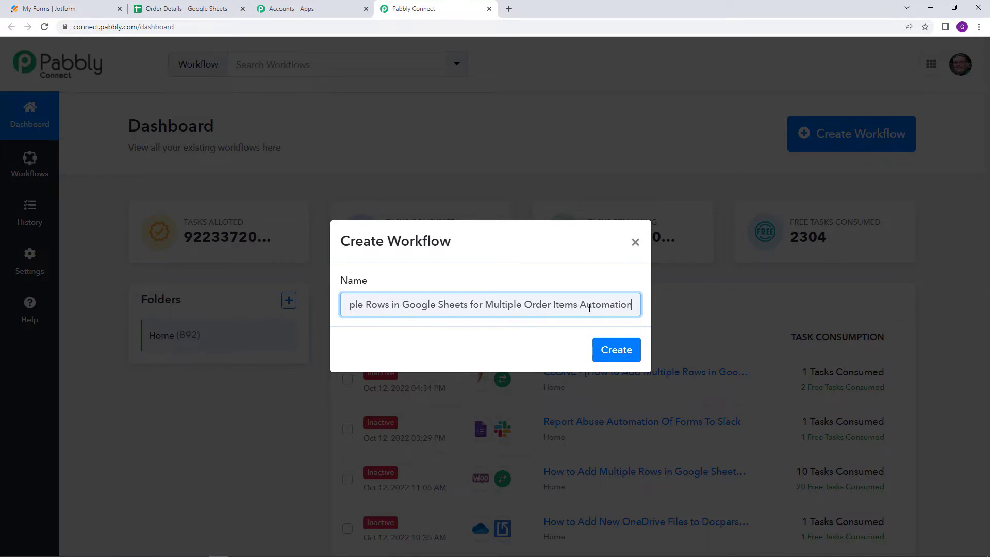
click(627, 349)
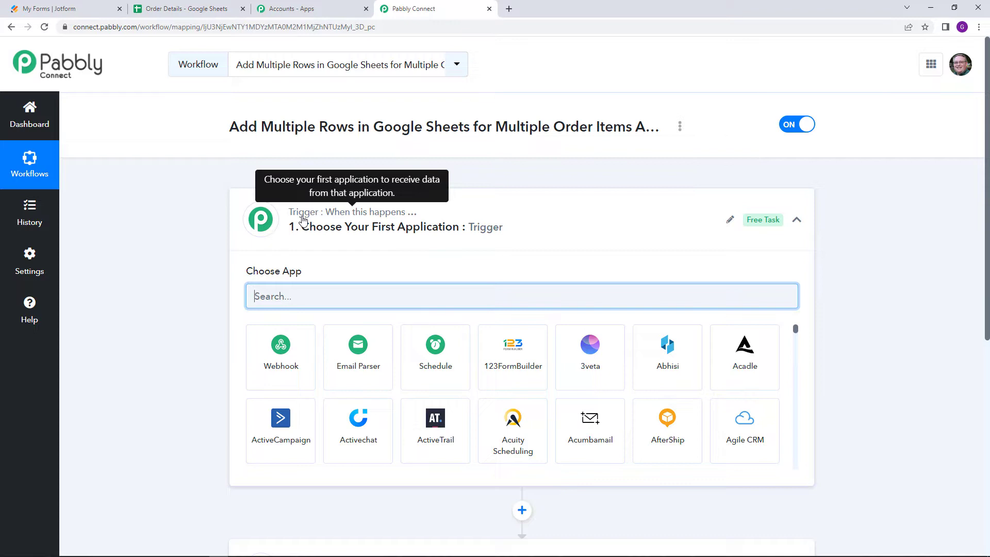
- Set the workflow's trigger to JotForm with the New Response event and copy its webhook URL
scroll(303, 220, down, 3)
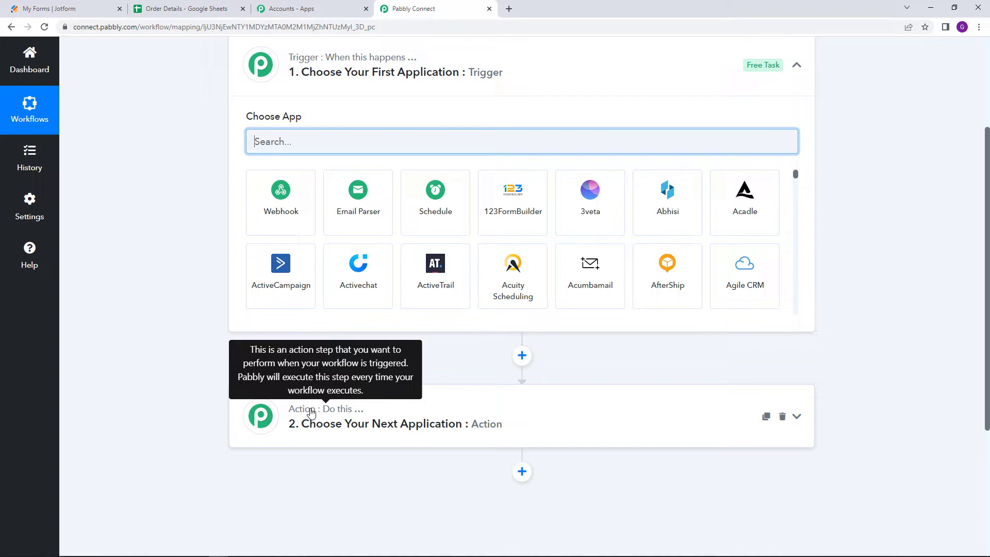
scroll(360, 184, up, 3)
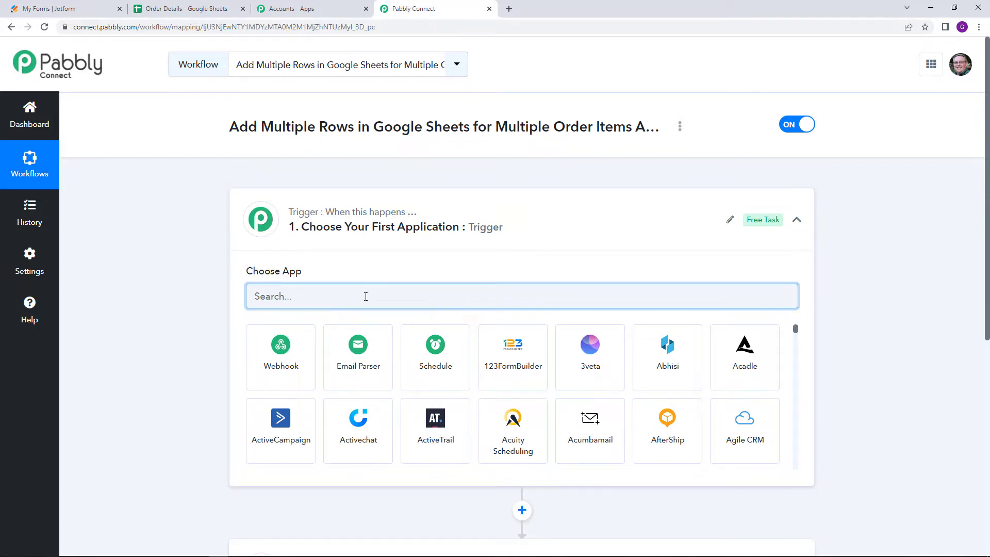
text(Jot)
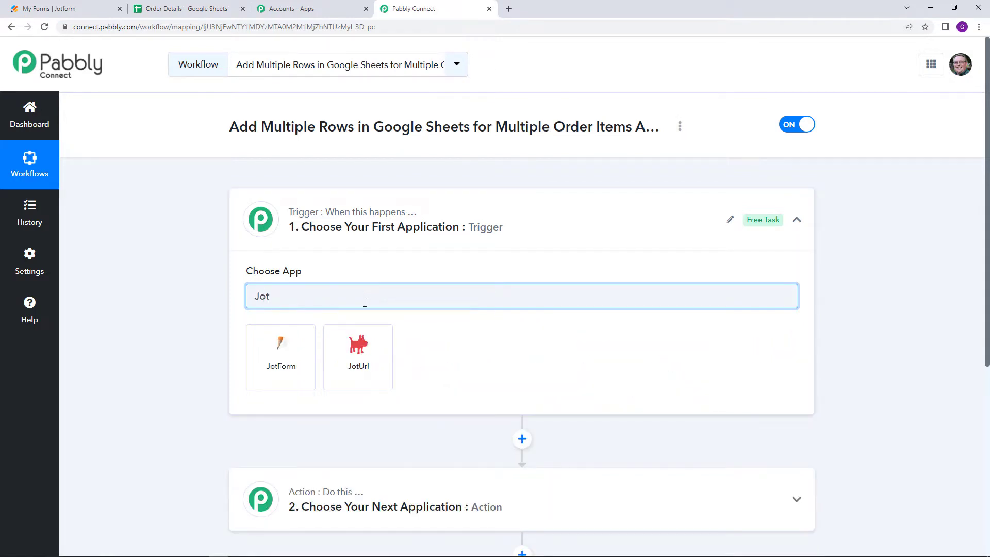
click(298, 365)
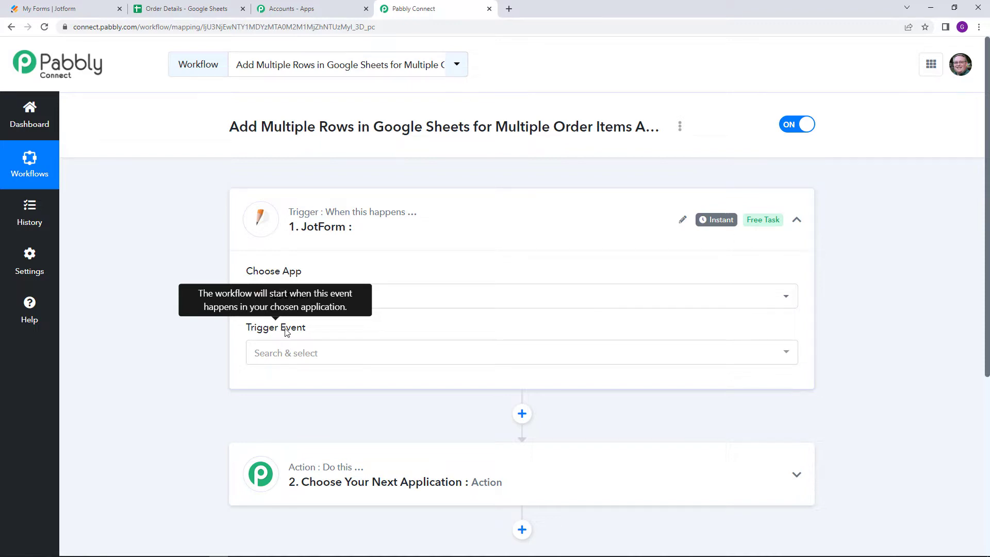
click(300, 345)
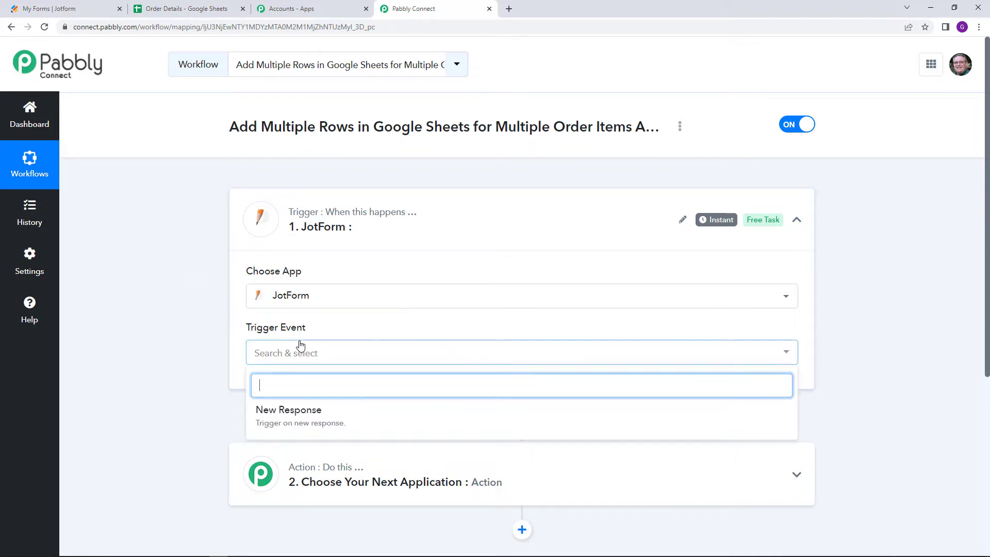
click(298, 417)
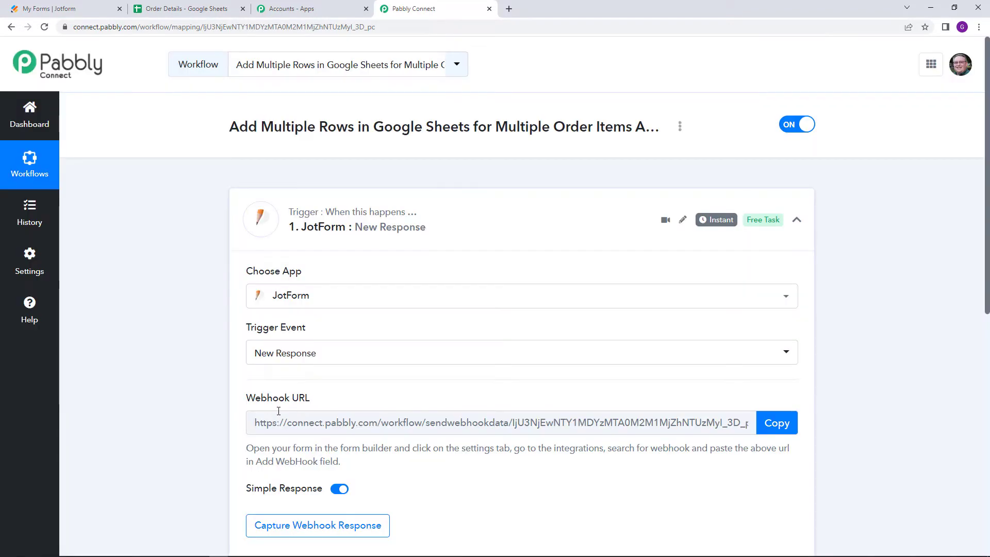
drag(247, 402, 311, 409)
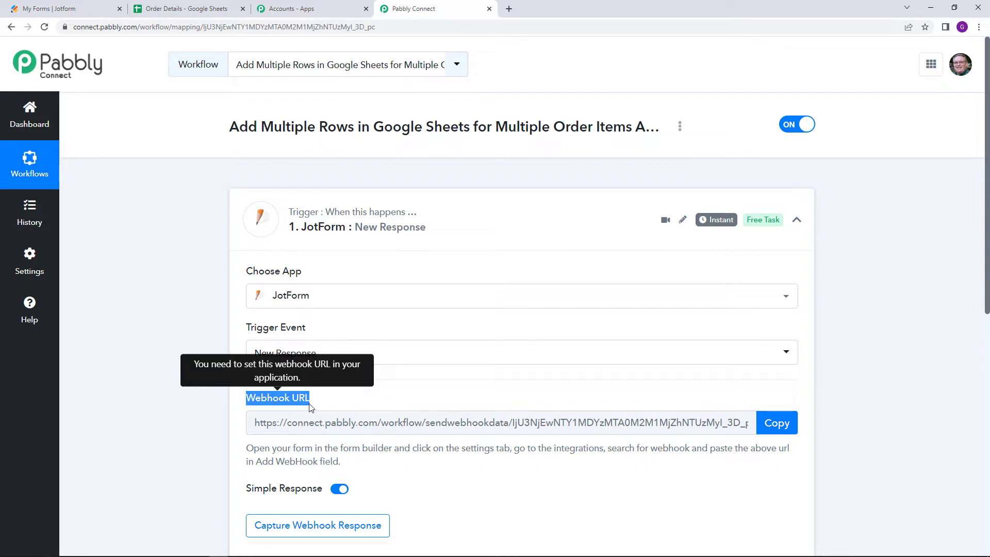
click(773, 434)
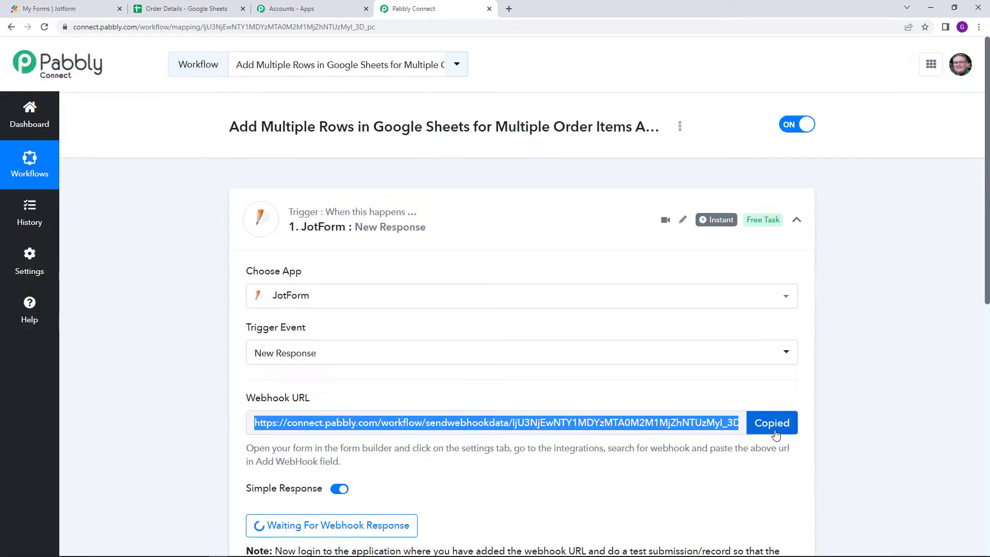
- Switch to Jotform and open the Custom products form for editing
click(61, 4)
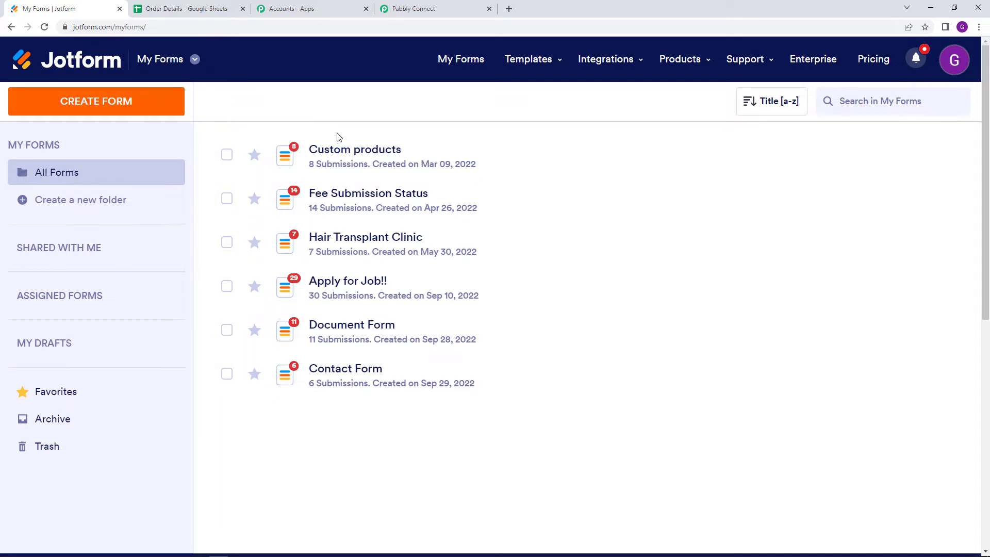
mouse_move(342, 144)
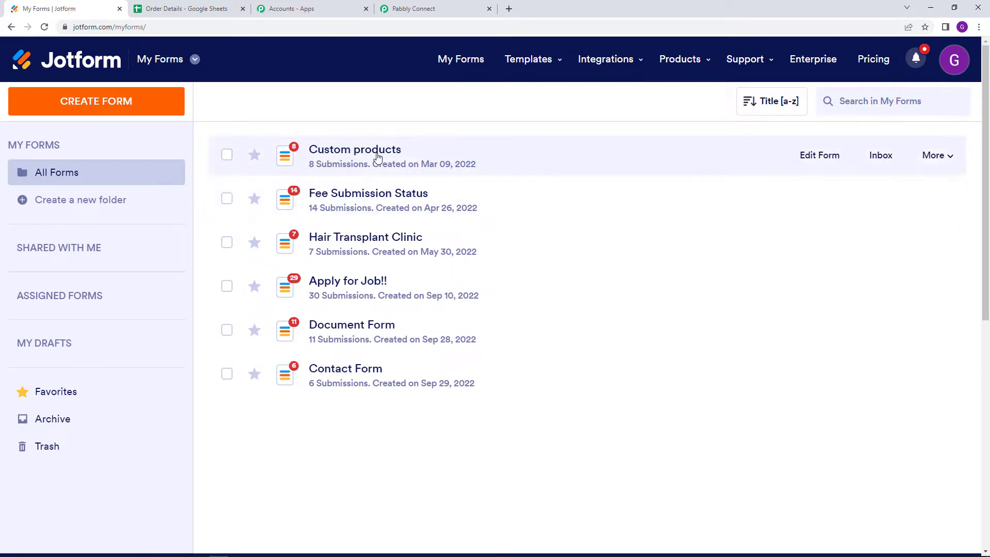
click(810, 163)
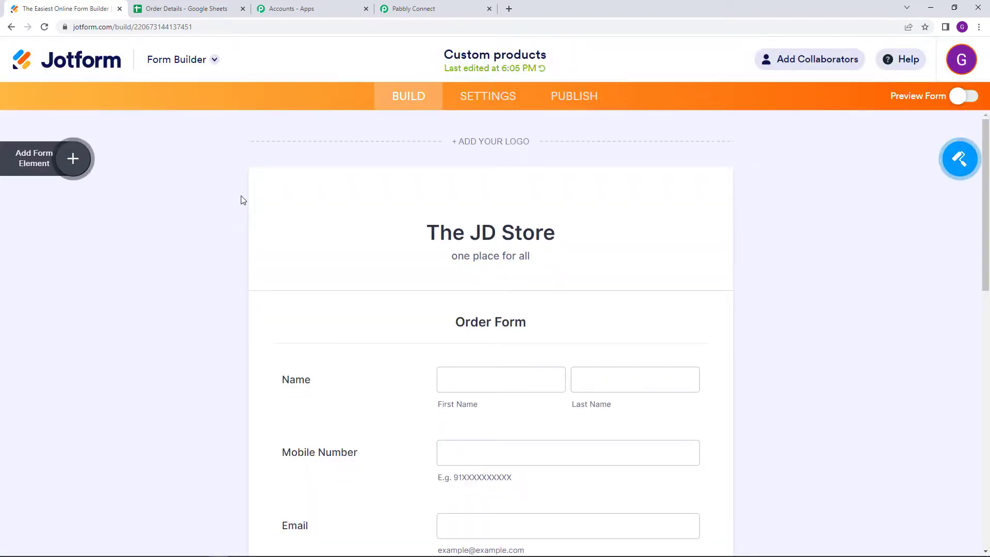
- Examine the order form's customer fields, product list with quantities and prices, total, and delivery date
scroll(184, 237, down, 2)
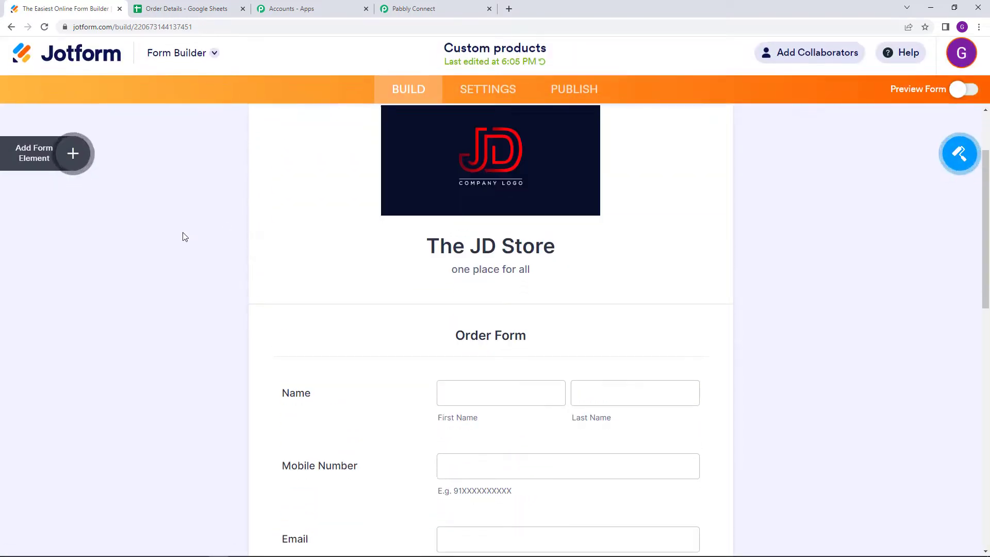
scroll(186, 237, up, 2)
scroll(191, 237, down, 3)
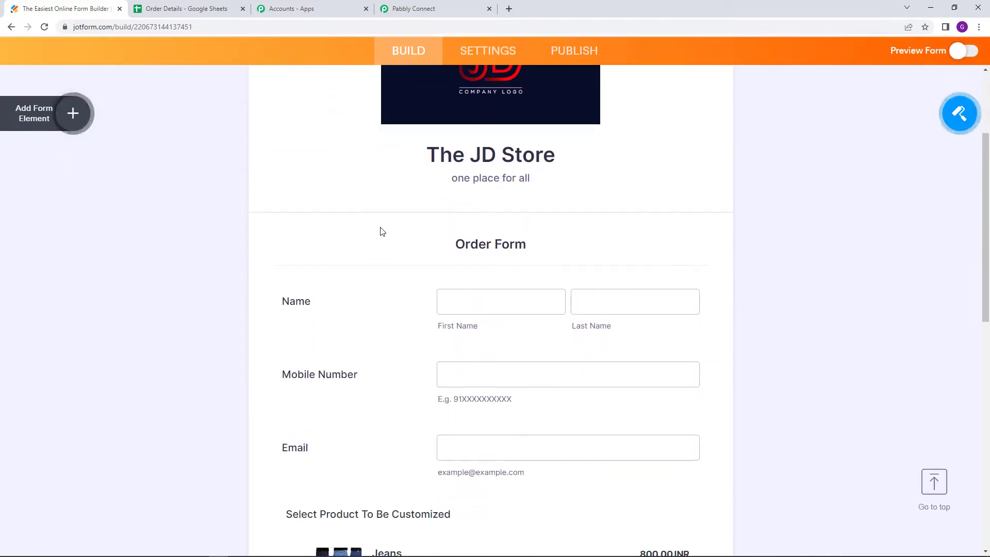
scroll(381, 230, down, 1)
scroll(381, 231, down, 2)
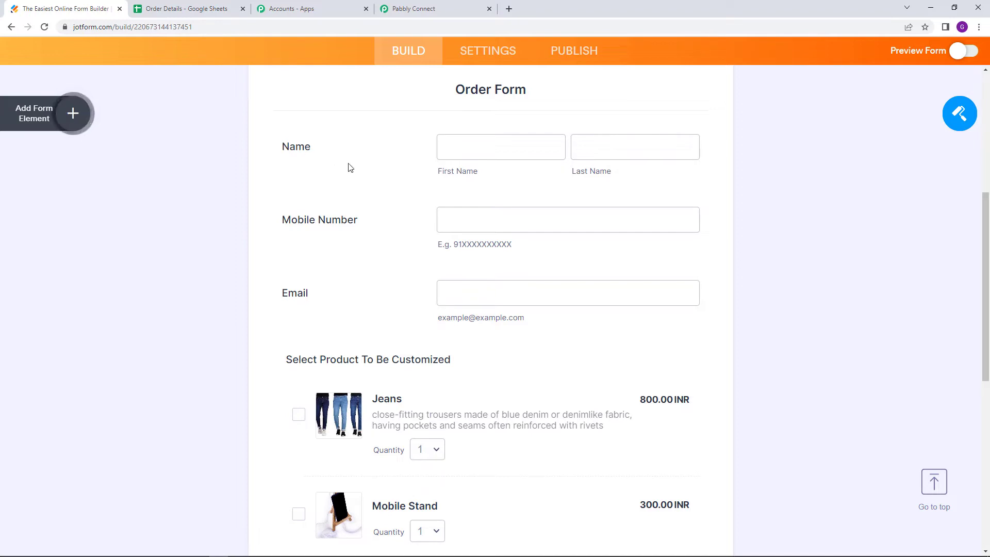
scroll(353, 169, down, 1)
scroll(380, 180, down, 1)
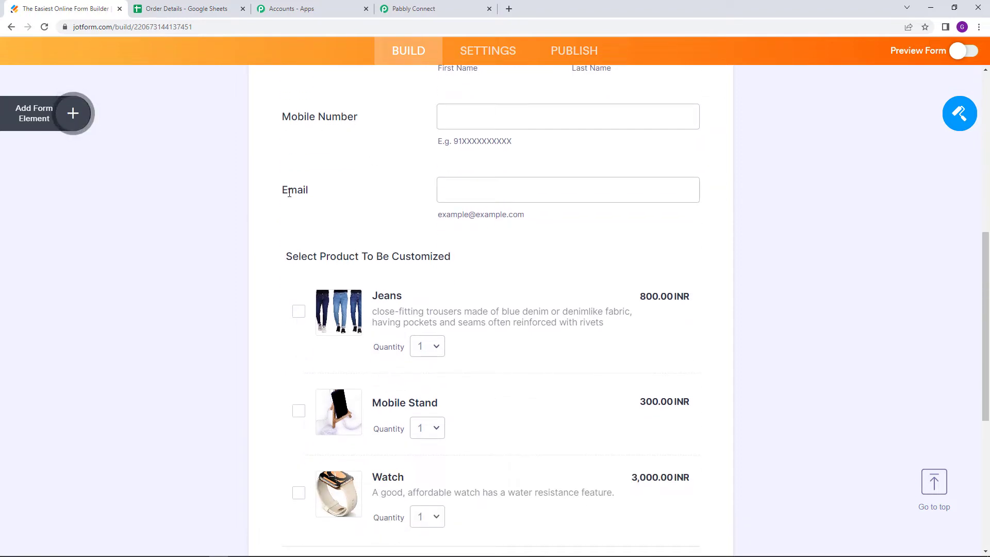
scroll(367, 193, down, 2)
scroll(299, 166, down, 1)
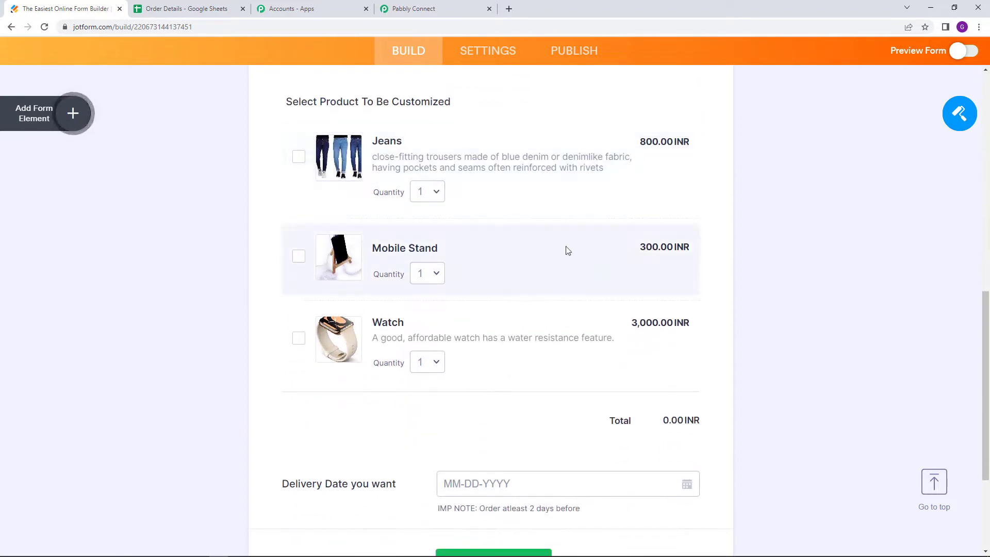
scroll(381, 323, down, 3)
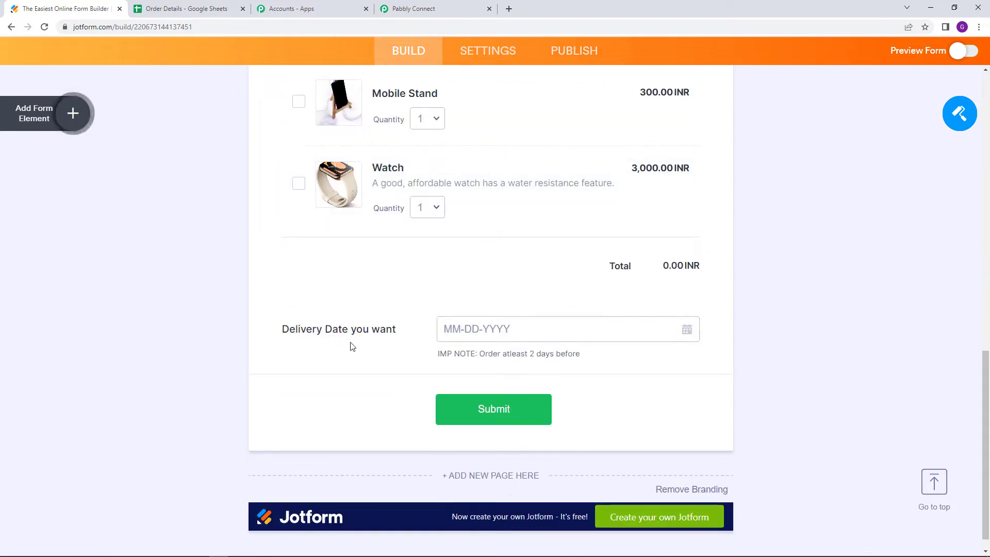
scroll(356, 356, up, 15)
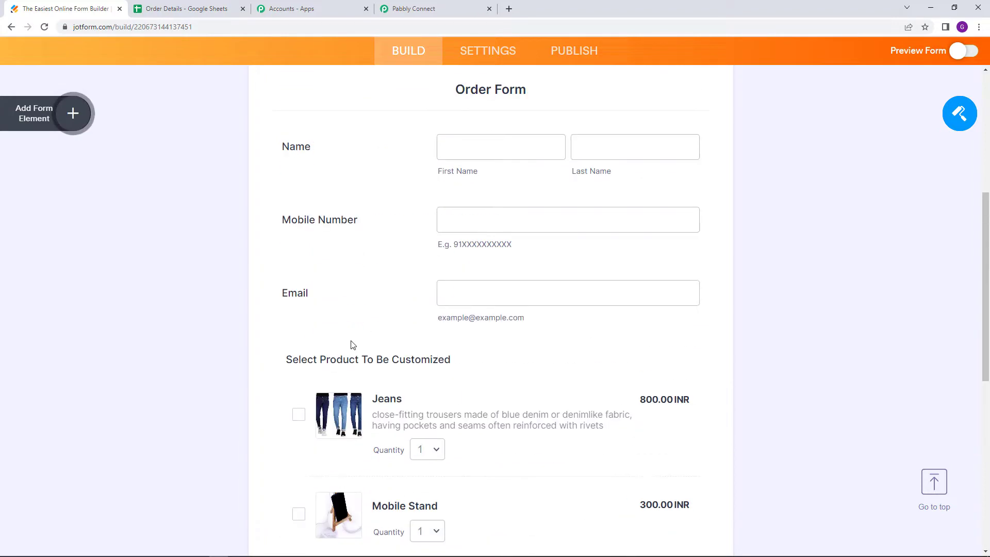
scroll(350, 341, up, 3)
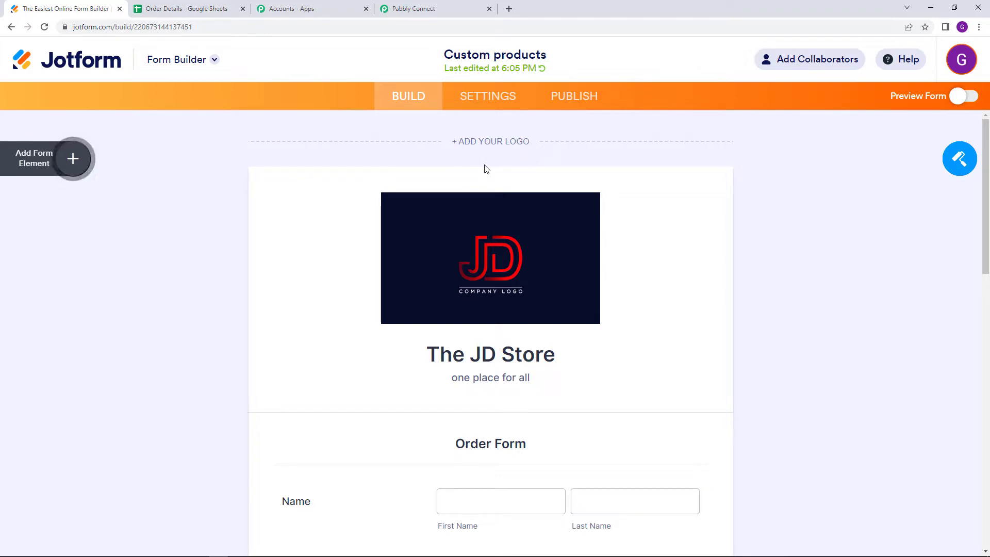
- Search the form's integrations for "web" and open the WebHooks integration
click(500, 101)
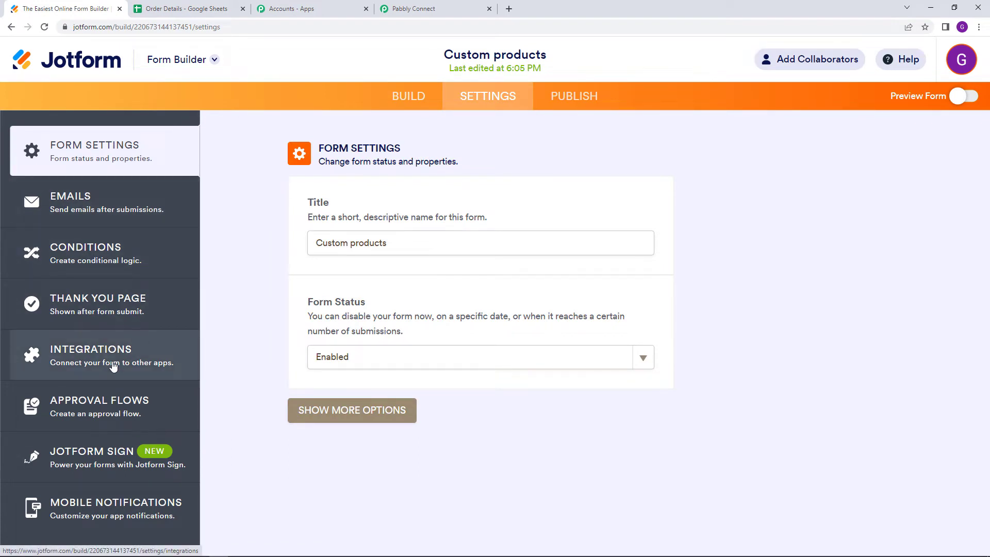
click(113, 365)
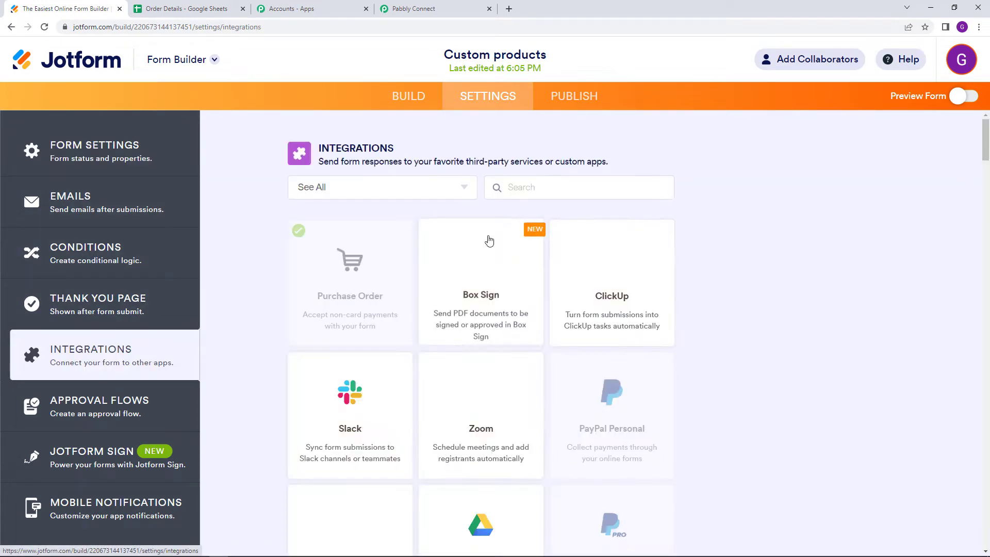
click(517, 187)
text(web)
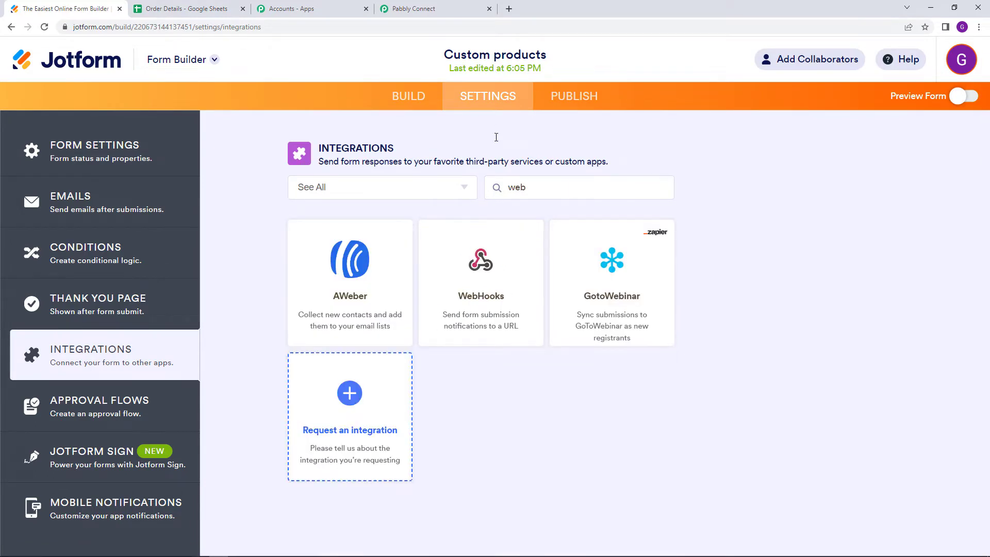
click(489, 232)
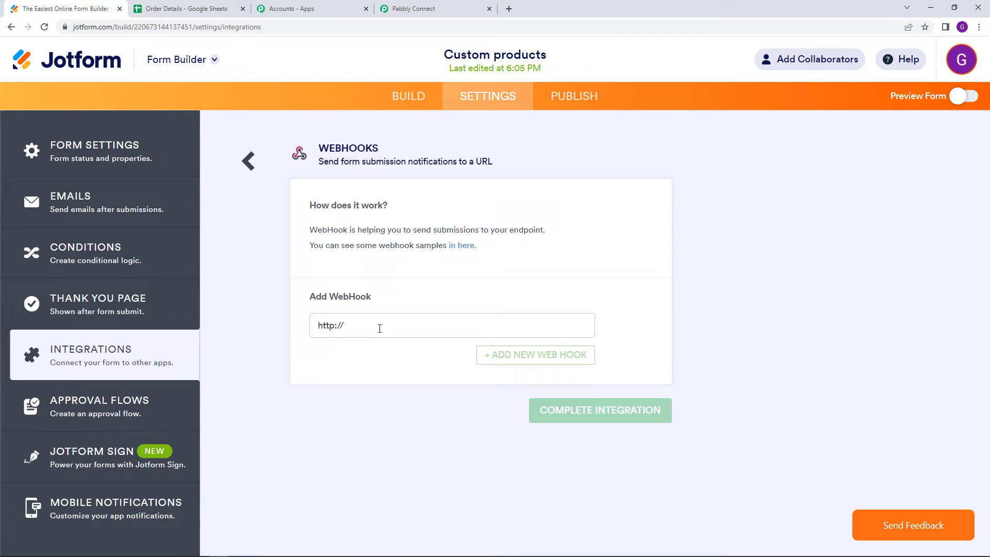
- Replace the default WebHook address with the copied Pabbly Connect webhook URL, then complete and finish the integration
key(ctrl+a)
right_click(379, 328)
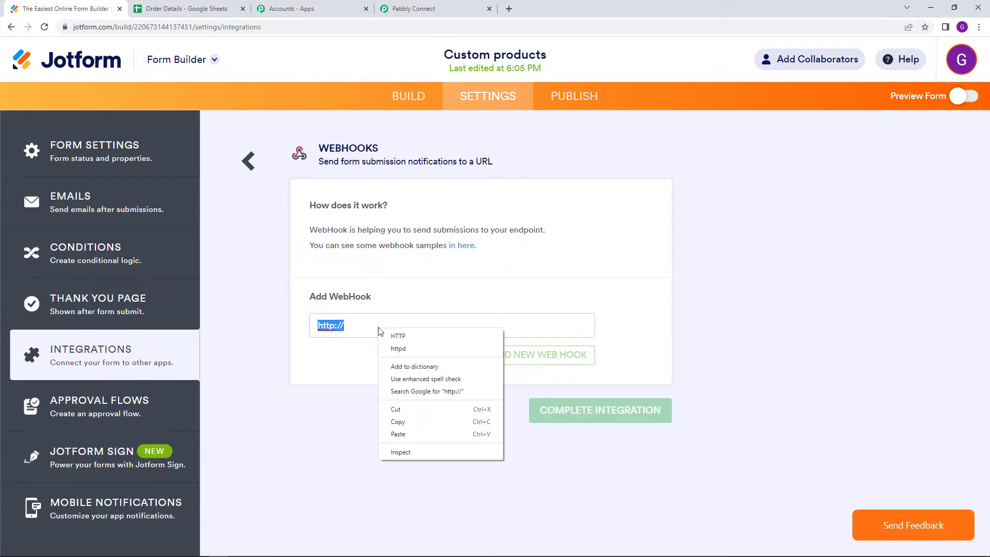
click(443, 434)
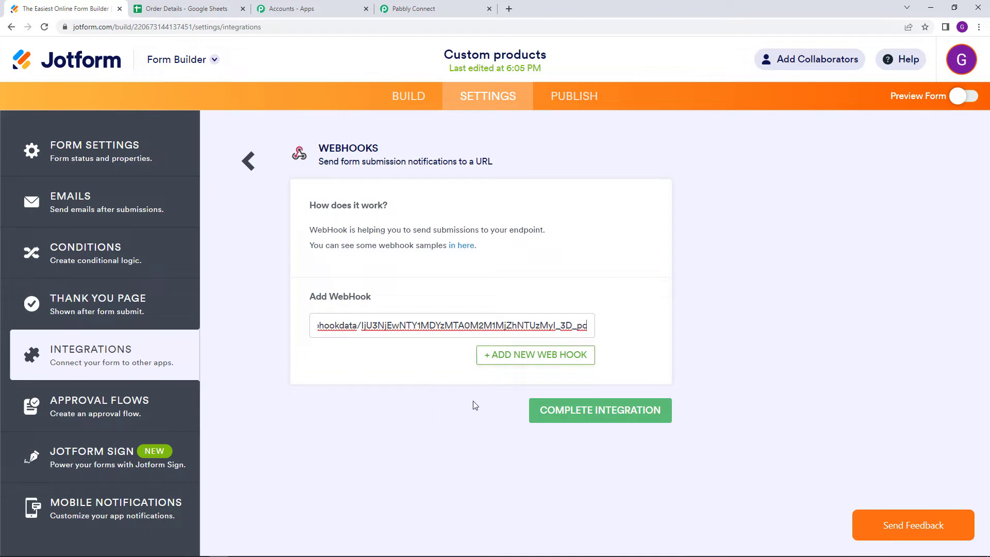
click(630, 410)
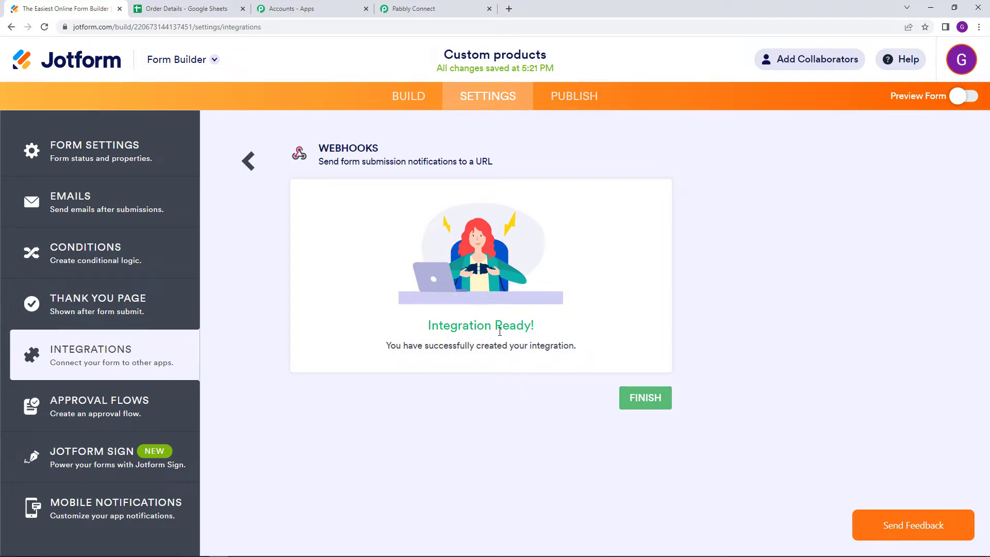
click(651, 407)
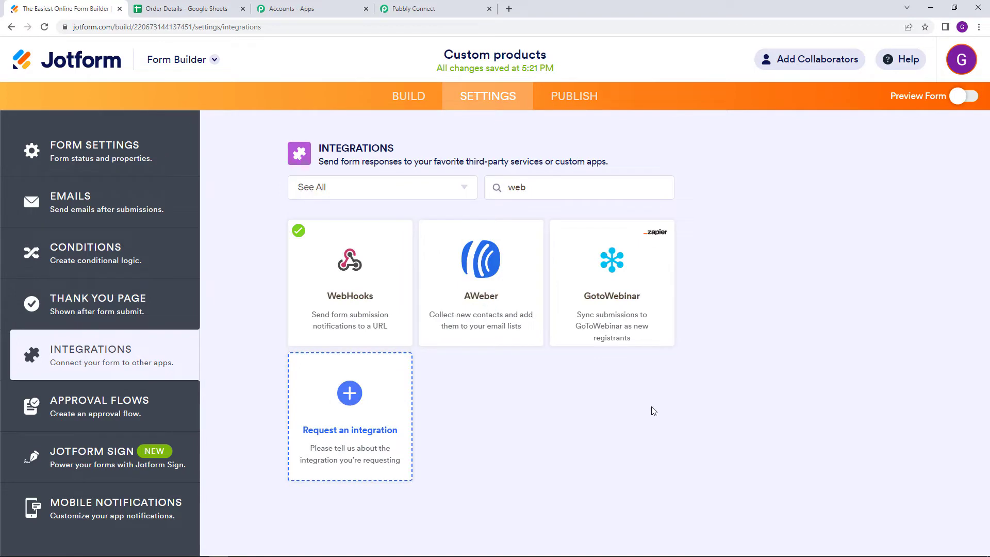
- Go to the form's publishing options, open its direct link in a new tab, and look over the live order form
click(567, 109)
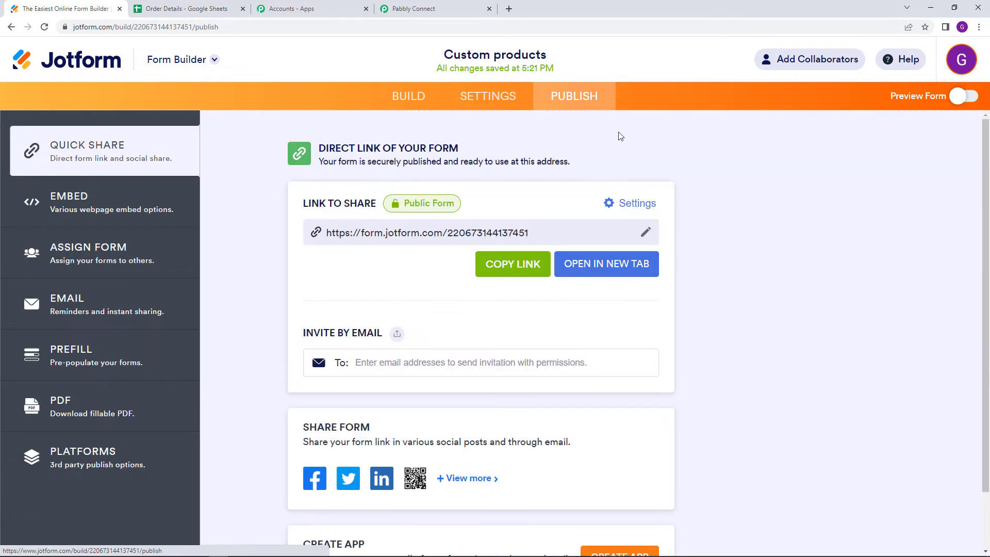
click(618, 271)
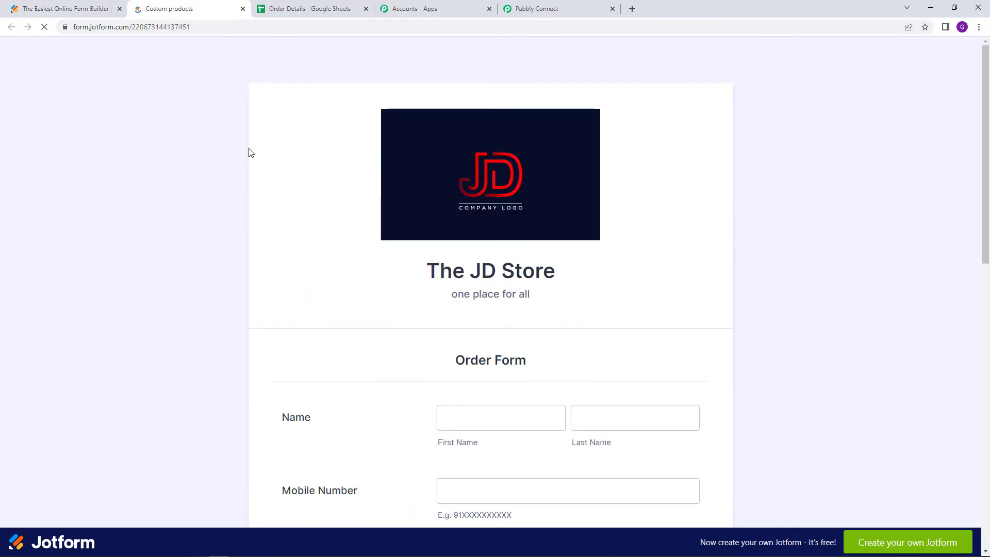
scroll(858, 274, down, 9)
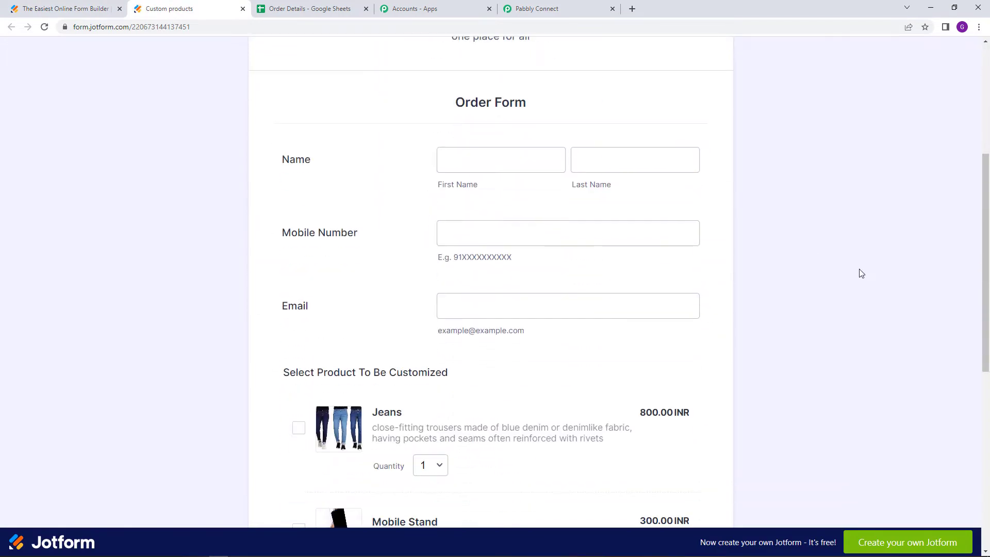
scroll(863, 277, up, 6)
scroll(863, 277, up, 3)
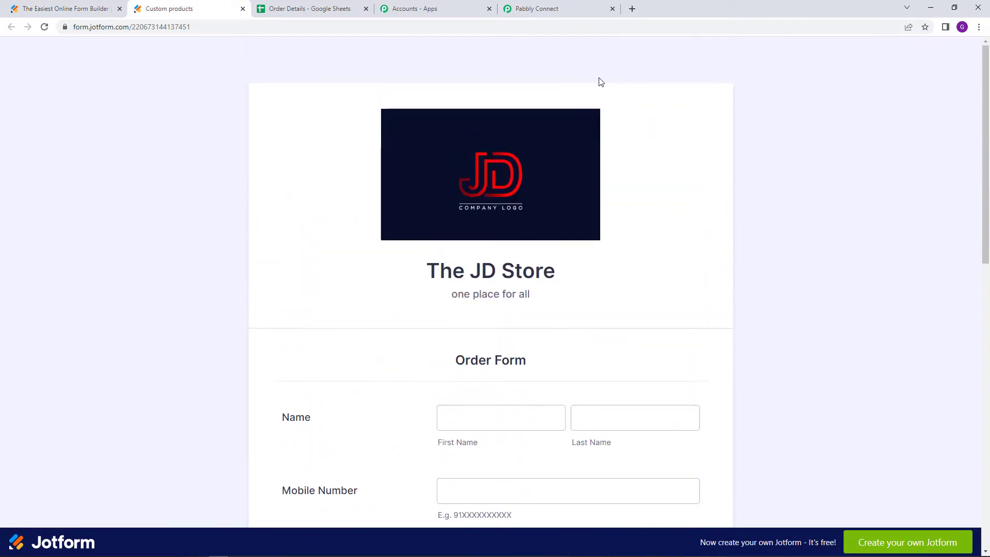
scroll(520, 191, down, 3)
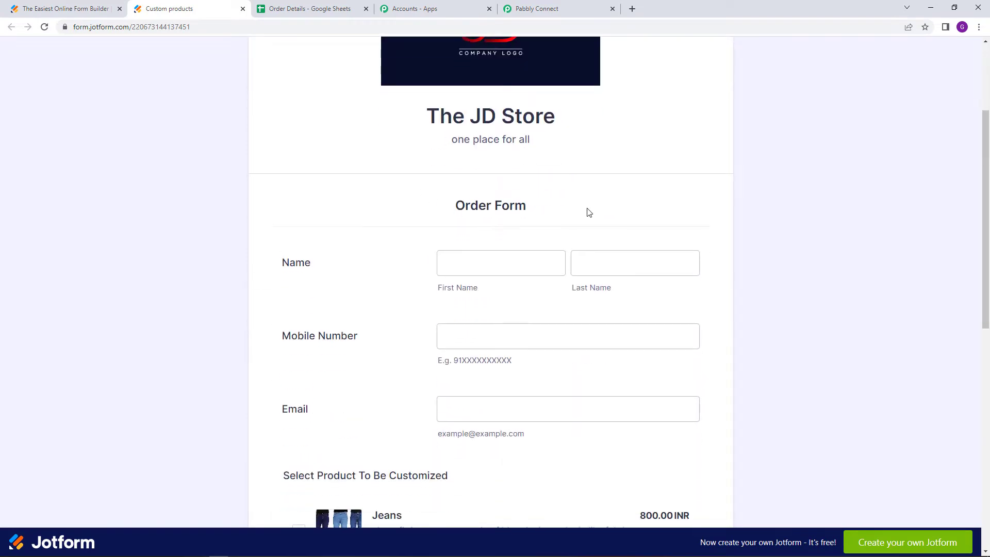
scroll(588, 211, up, 3)
scroll(606, 223, down, 3)
- Switch to Pabbly Connect and check the JotForm trigger's webhook response status and test submission note
click(558, 7)
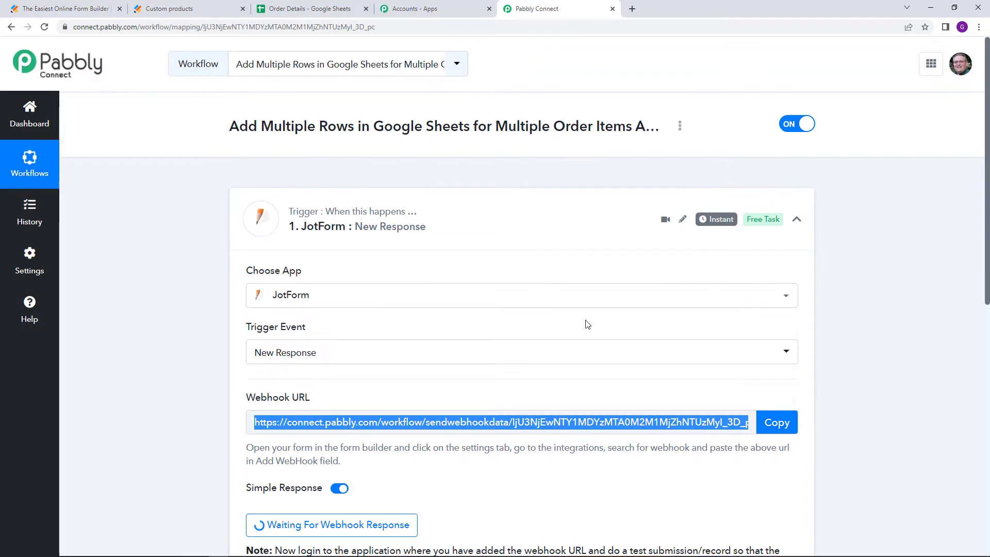
scroll(585, 324, down, 3)
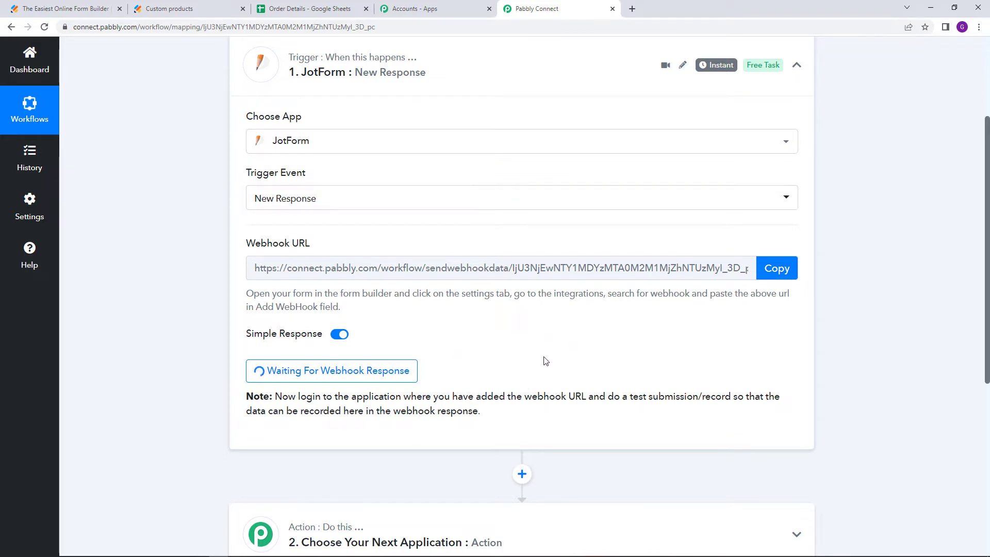
scroll(557, 358, down, 1)
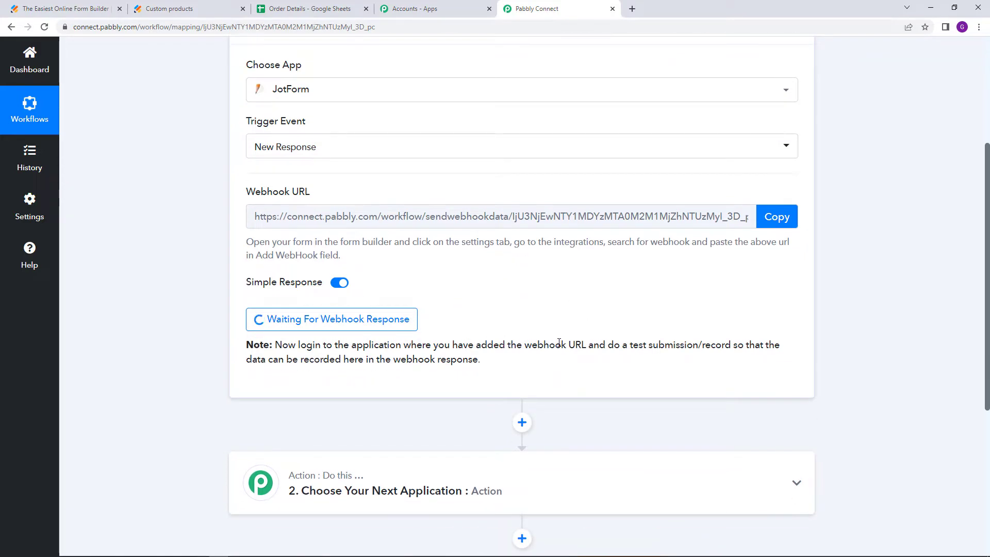
scroll(559, 340, up, 4)
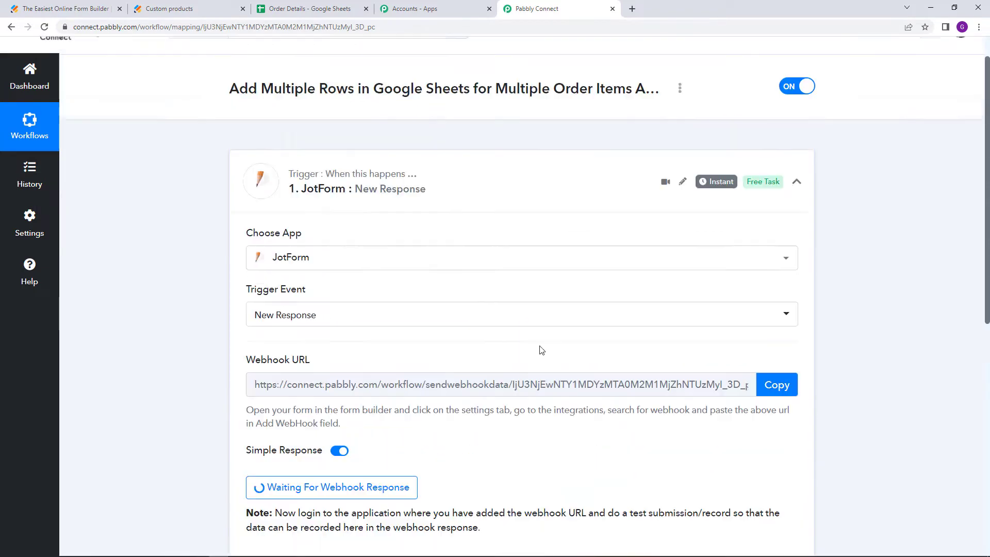
- Switch back to the live order form and fill in the customer's first and last name
click(176, 6)
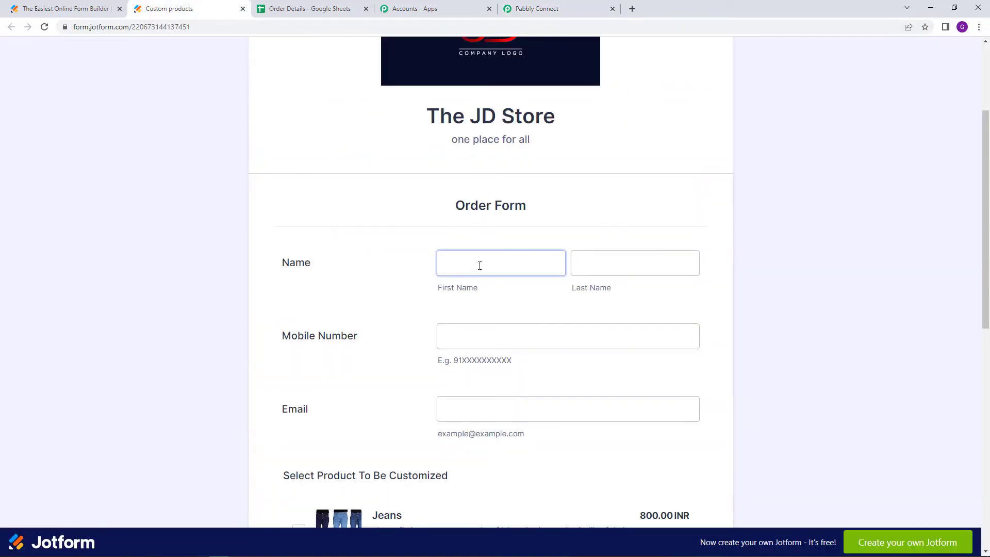
click(479, 265)
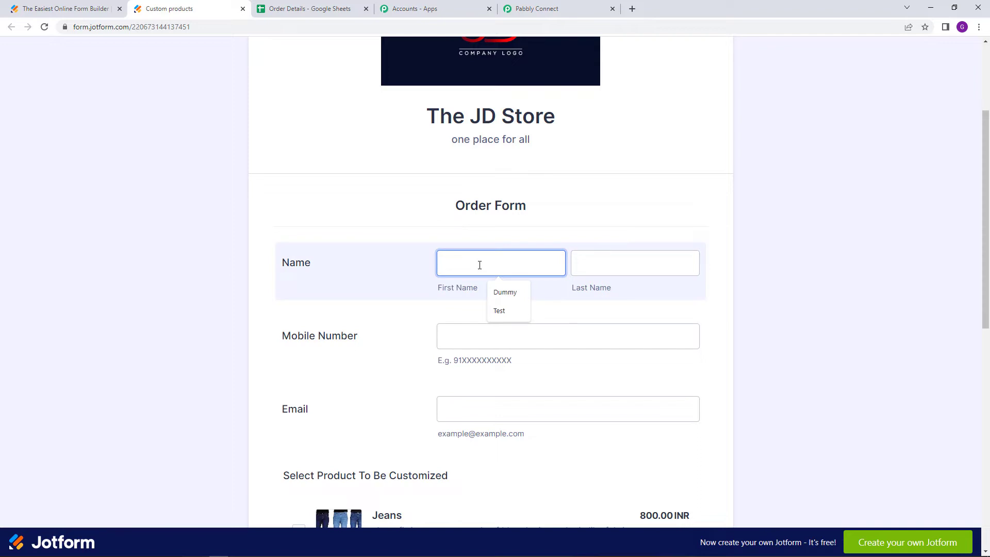
click(522, 293)
click(603, 265)
click(636, 291)
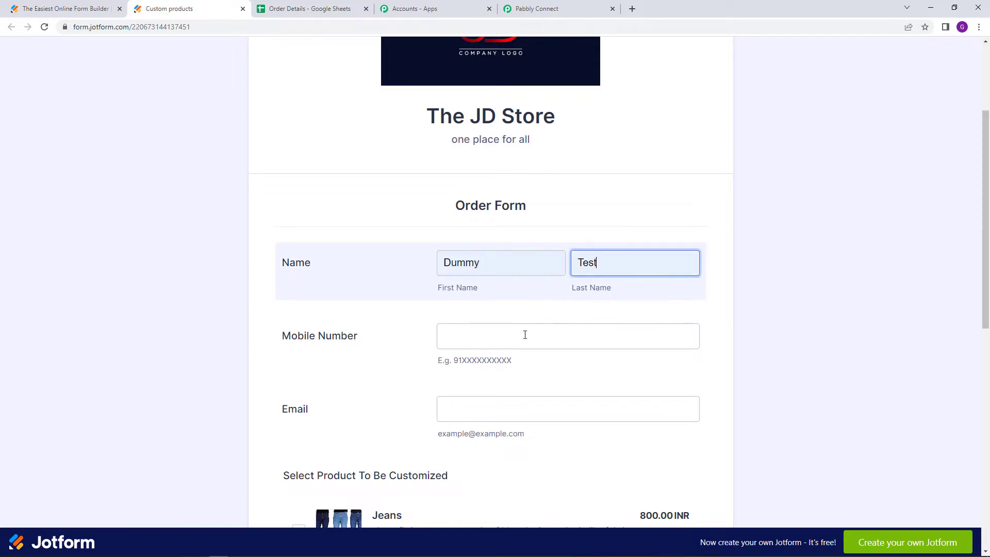
- Fill in the customer's mobile number and email address on the order form
click(518, 338)
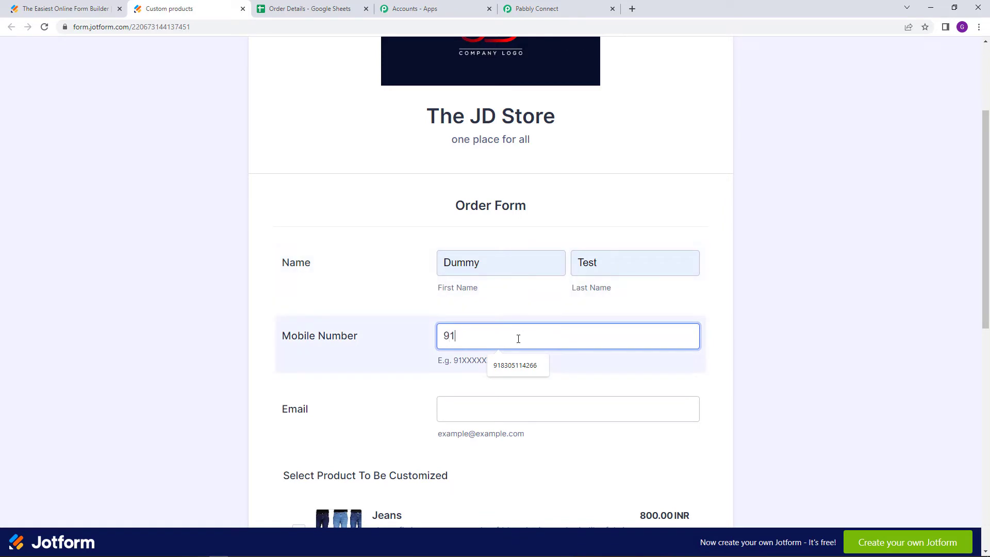
text(910)
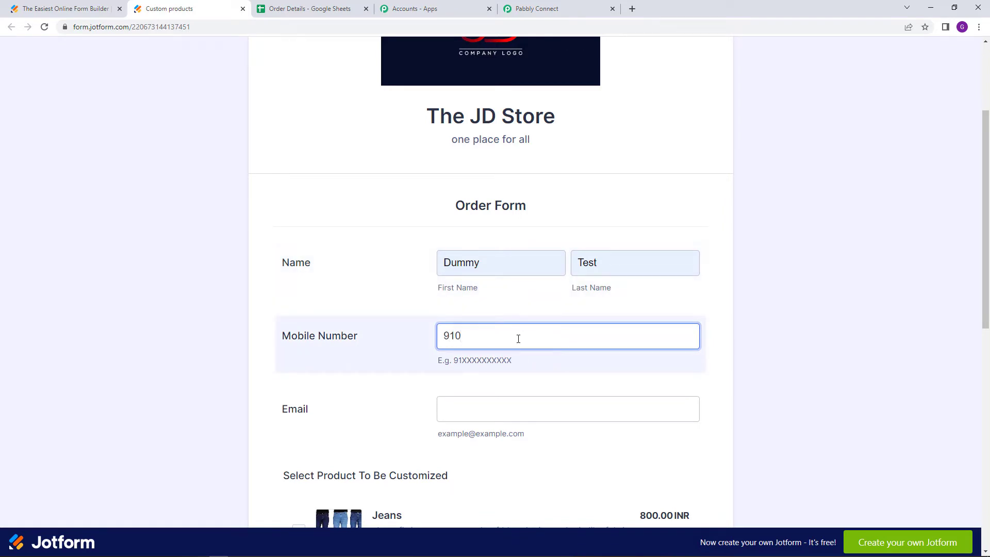
key(BackSpace)
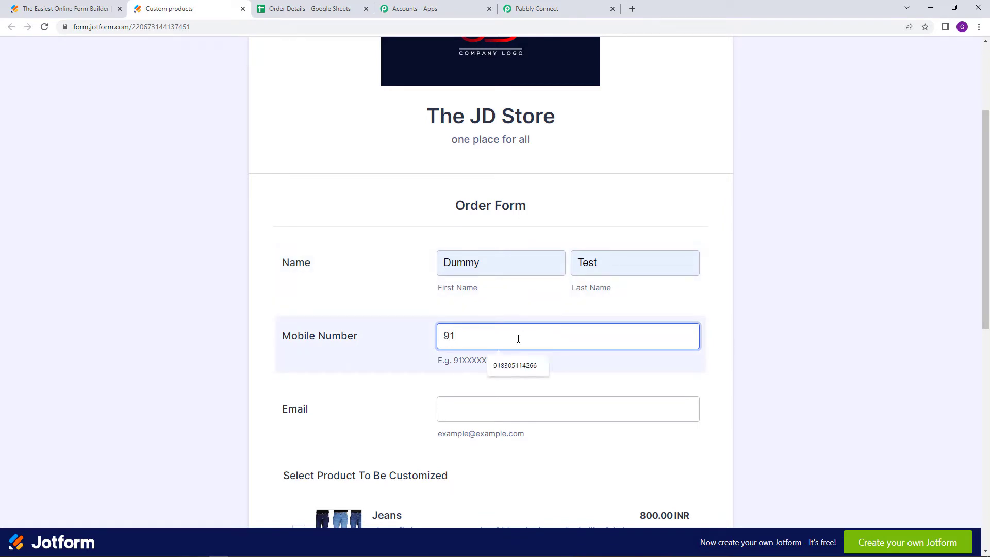
text(0000000000)
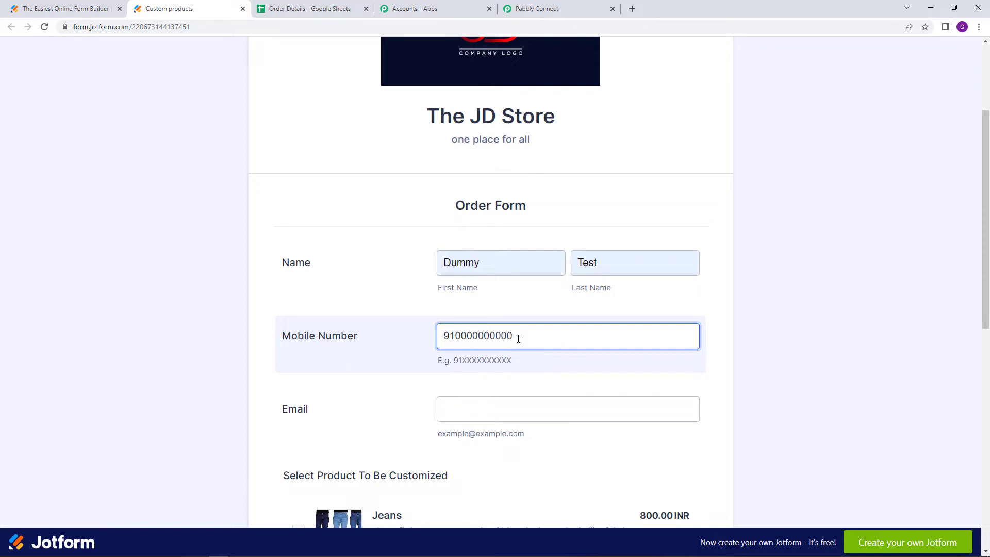
scroll(384, 400, down, 2)
click(451, 298)
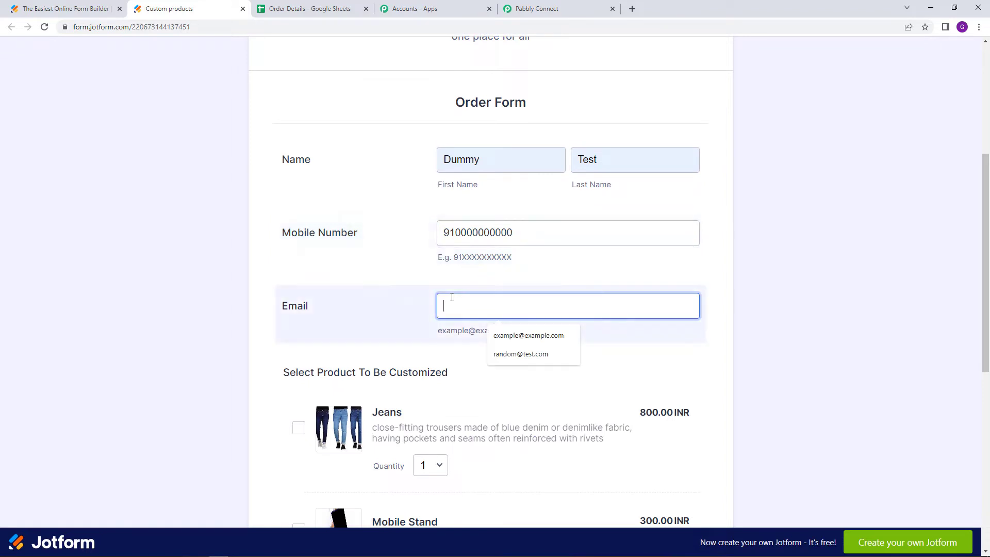
click(516, 335)
- Select Jeans with quantity 2, Mobile Stand with quantity 1, and Watch with quantity 3 in the product list
scroll(511, 349, down, 3)
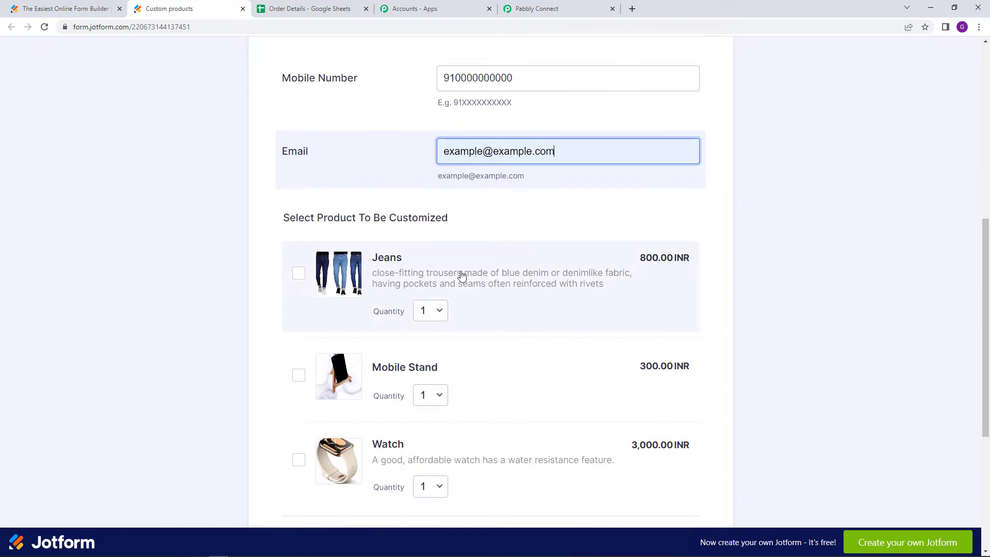
scroll(355, 242, down, 1)
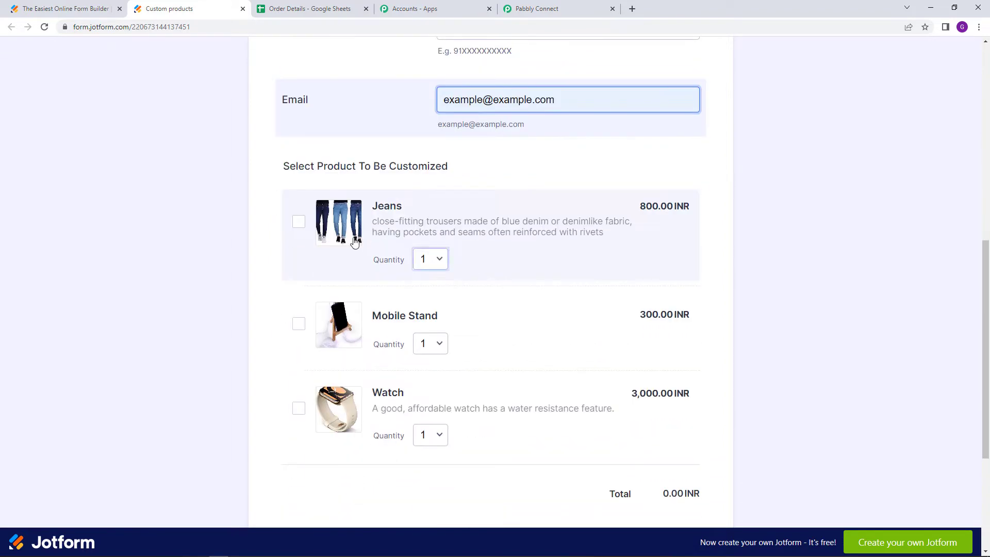
click(299, 221)
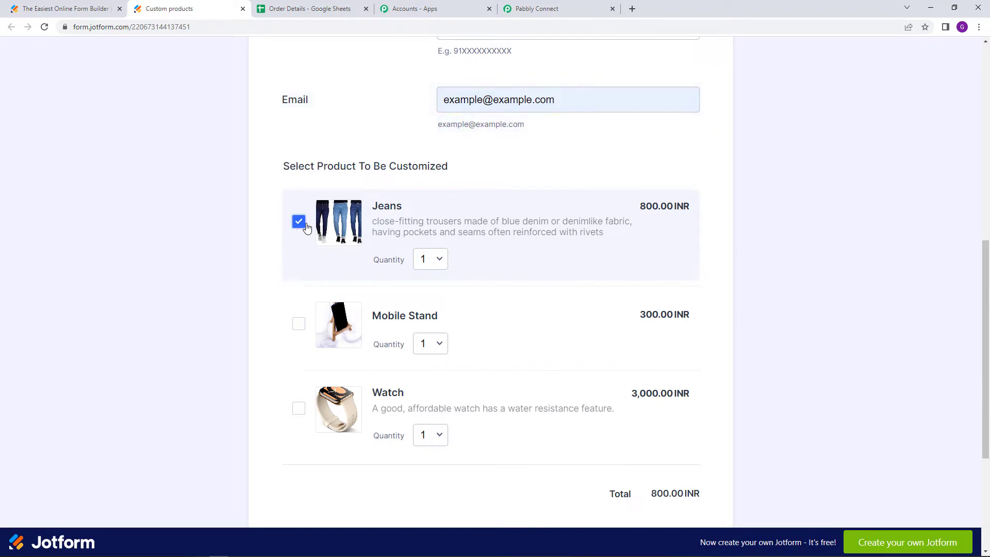
click(438, 260)
click(441, 289)
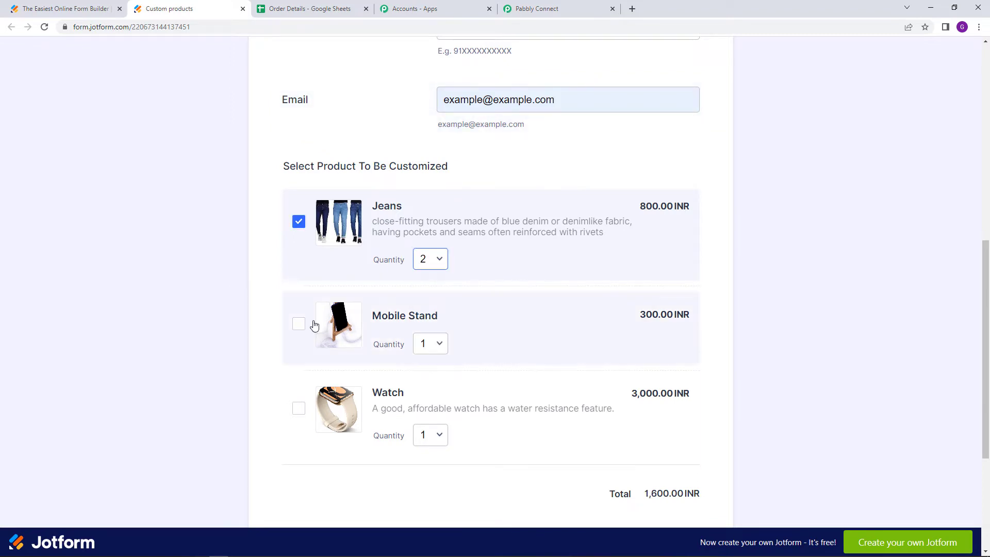
click(299, 325)
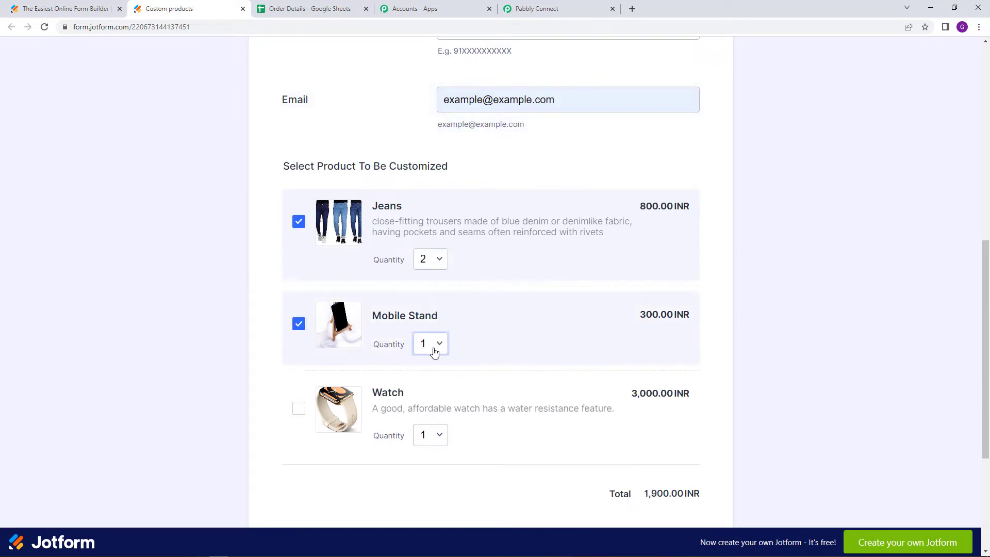
scroll(437, 344, down, 2)
click(299, 306)
click(440, 332)
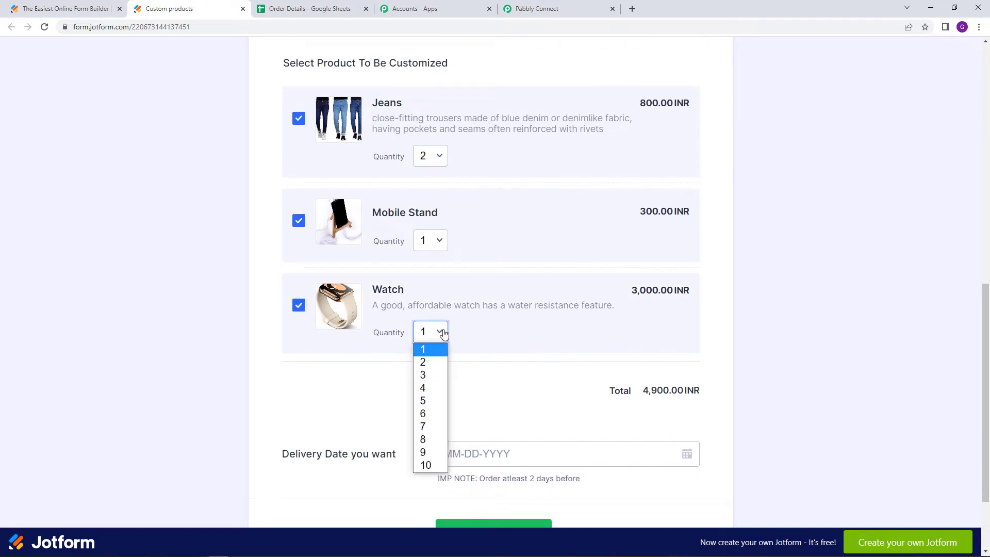
click(439, 376)
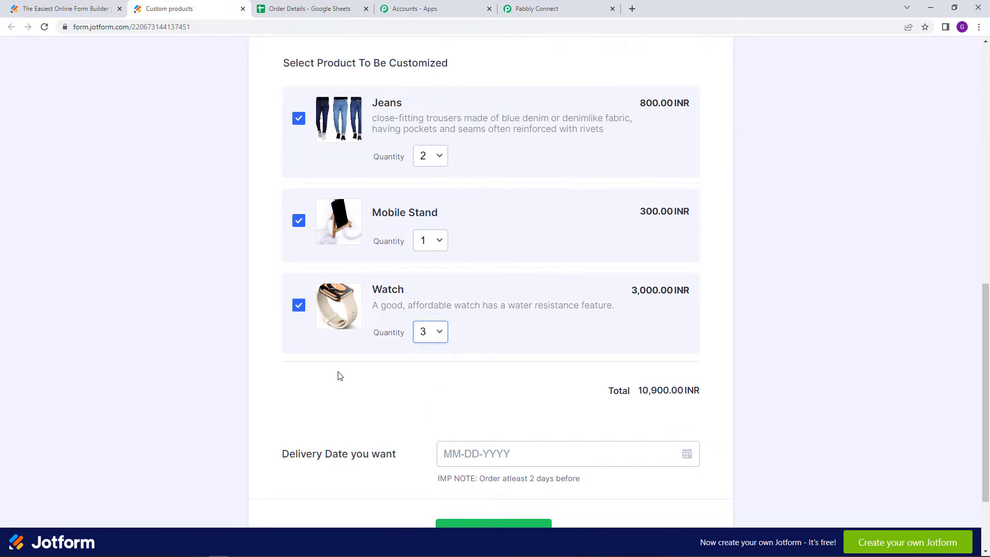
- Set the delivery date to 10-20-2022 and submit the order form
scroll(340, 375, down, 2)
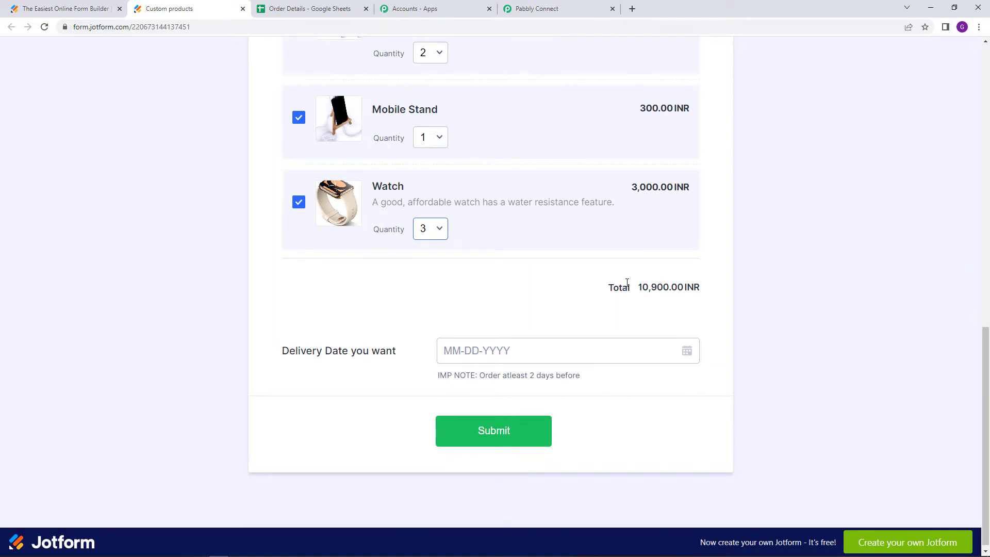
drag(613, 283, 738, 287)
click(718, 292)
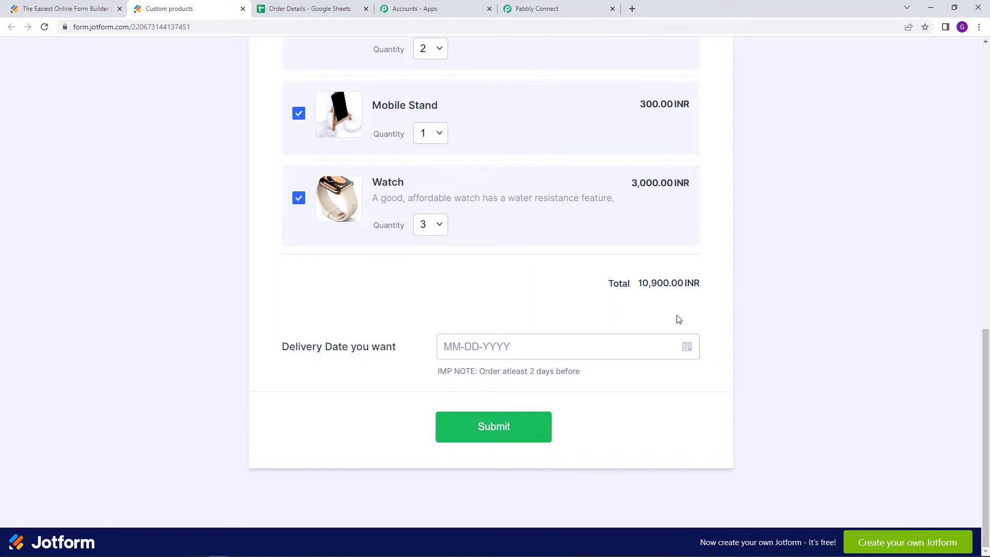
click(688, 347)
scroll(622, 446, down, 1)
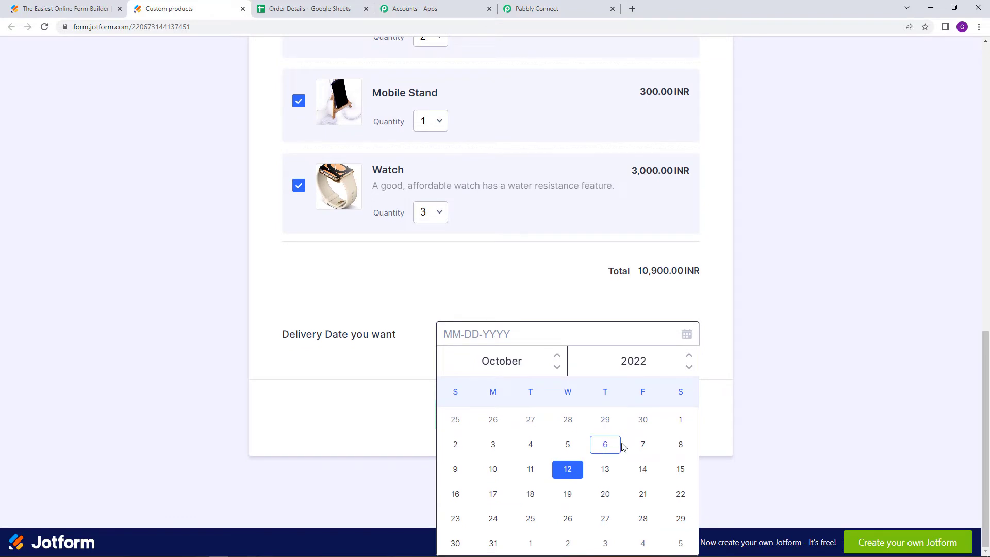
click(609, 495)
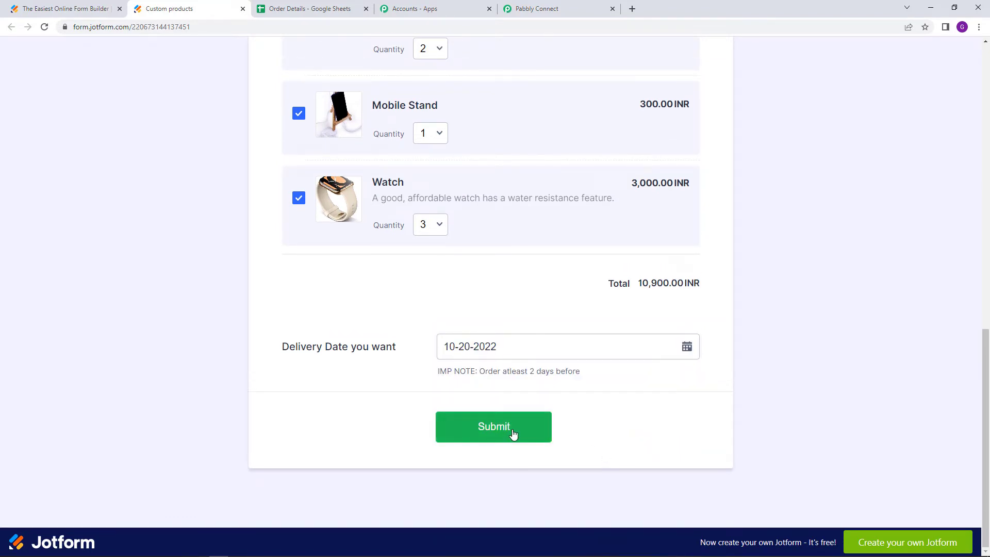
click(513, 434)
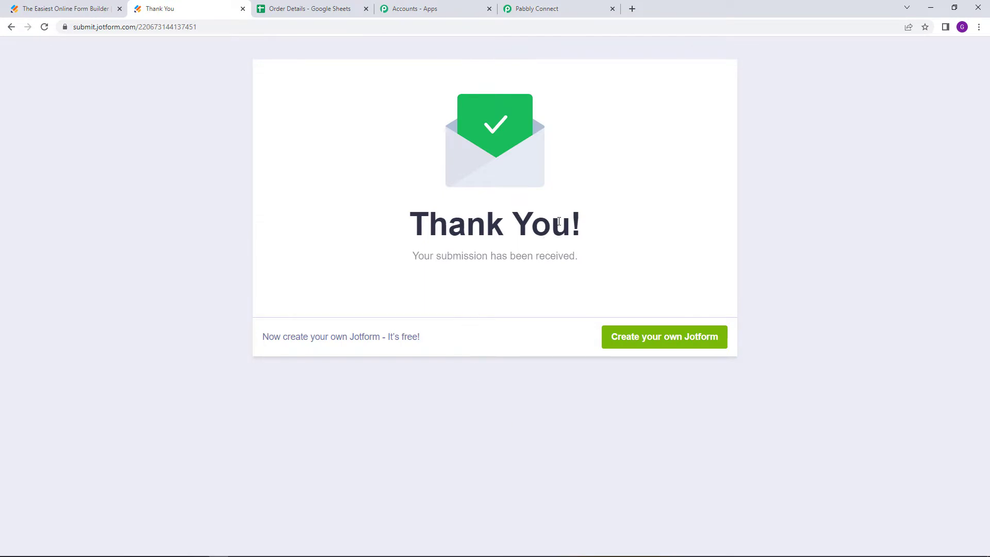
- Switch to Pabbly Connect and check the customer name, email and delivery date fields in the captured webhook response
click(564, 8)
scroll(610, 322, down, 3)
scroll(610, 322, down, 6)
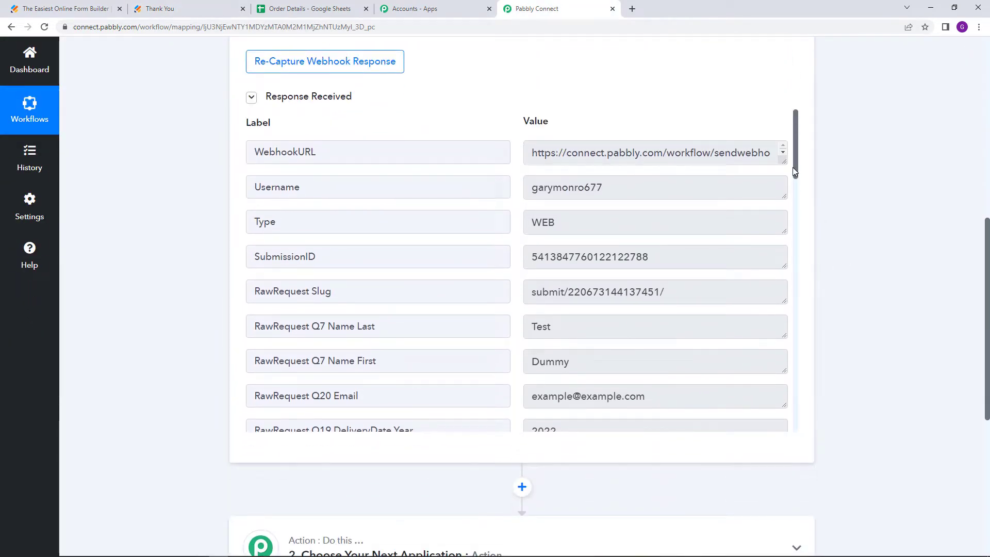
scroll(793, 167, down, 2)
scroll(798, 201, down, 1)
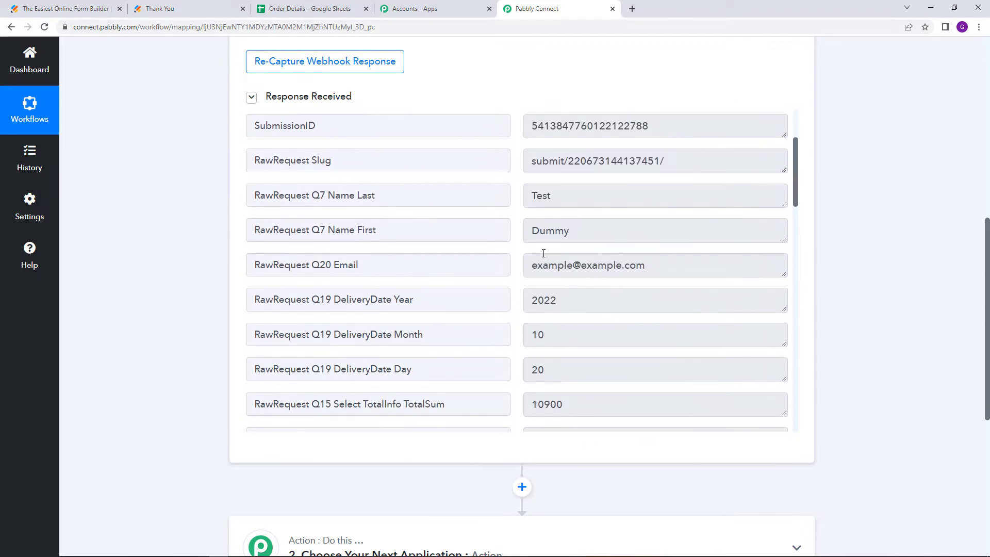
drag(576, 232, 504, 236)
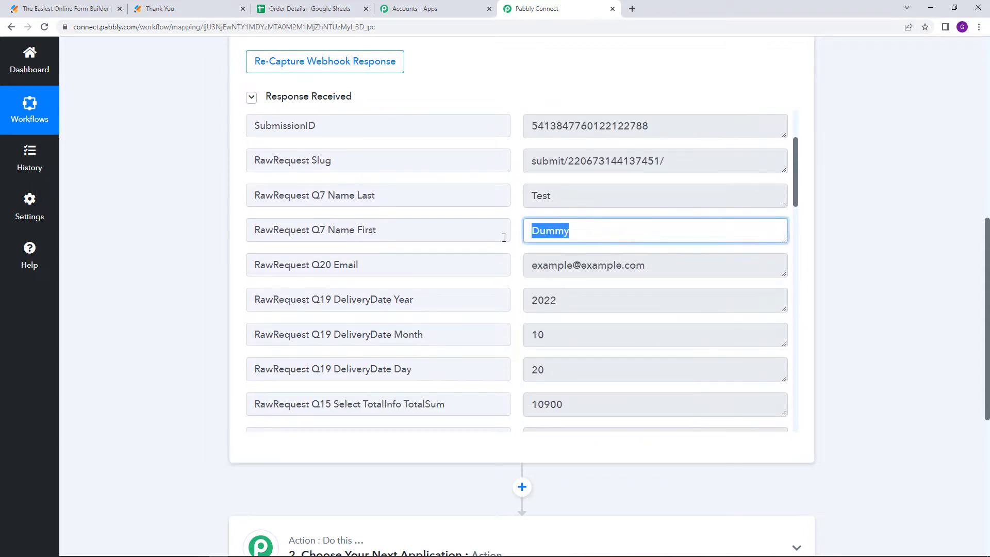
drag(554, 196, 515, 202)
drag(658, 268, 507, 273)
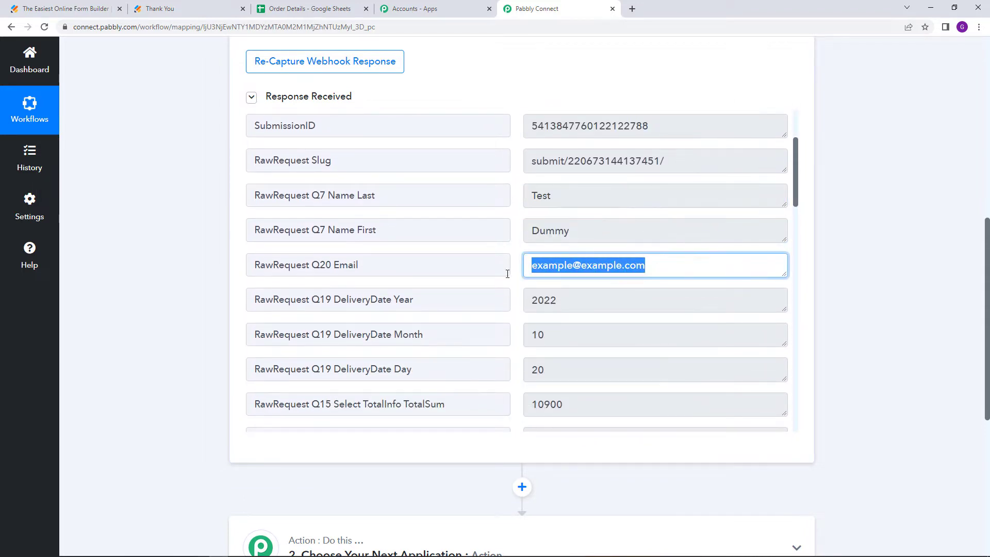
drag(796, 202, 514, 234)
drag(546, 201, 531, 200)
drag(558, 168, 530, 174)
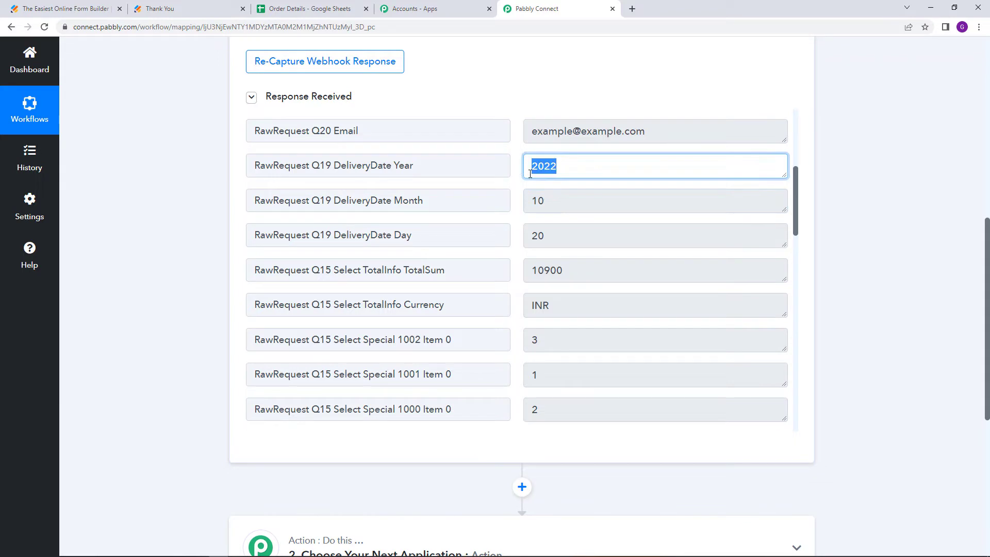
- Examine the product names, quantities, unit prices and subtotals, plus the mobile number and form details, in the captured response
drag(798, 231, 798, 424)
scroll(535, 226, up, 3)
scroll(771, 236, up, 4)
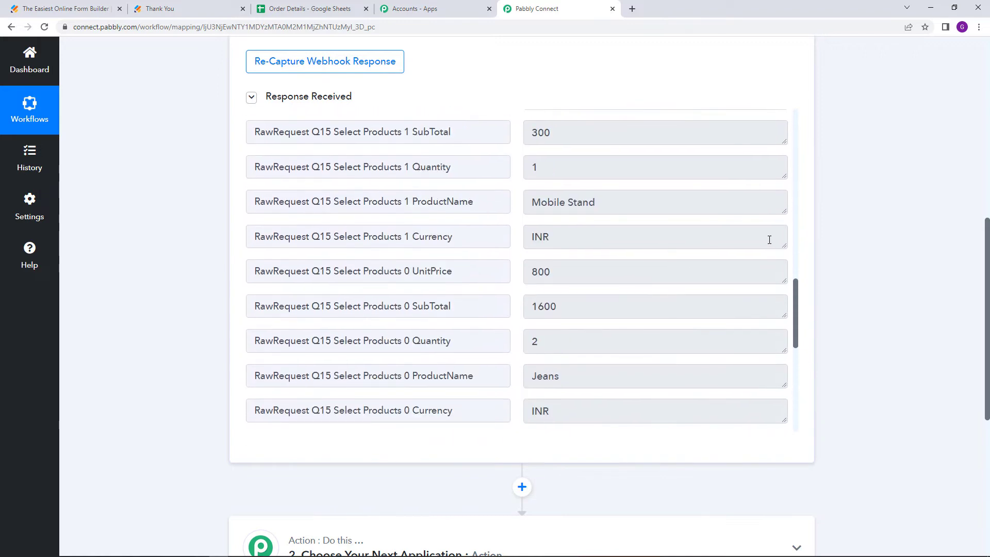
scroll(711, 263, down, 7)
scroll(631, 223, down, 1)
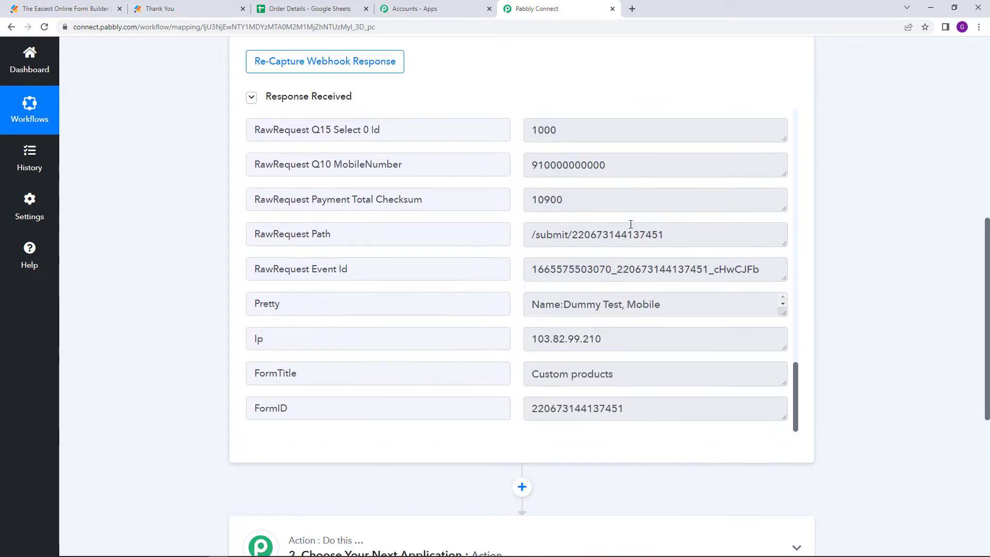
scroll(645, 237, up, 10)
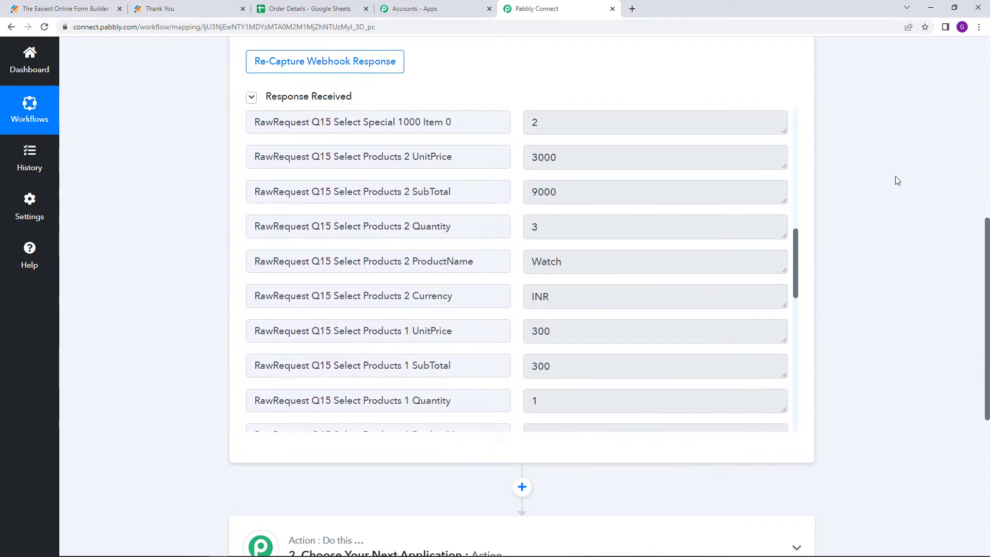
scroll(897, 180, up, 3)
scroll(608, 361, down, 7)
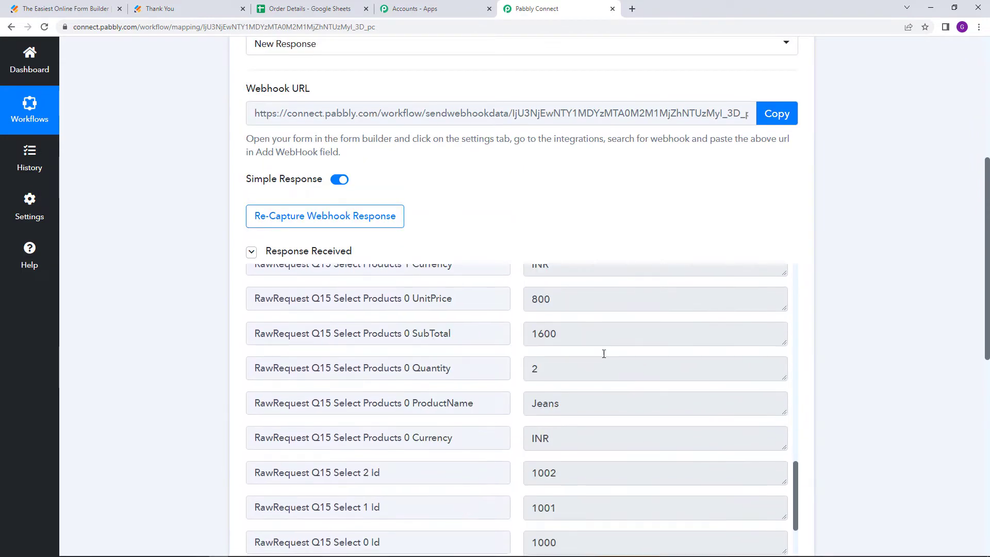
scroll(593, 351, down, 5)
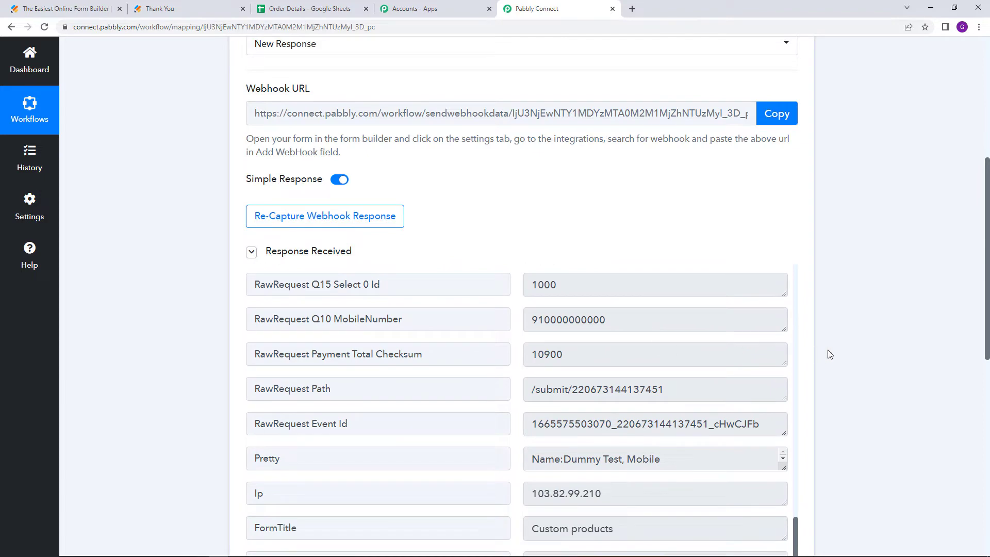
scroll(829, 355, down, 6)
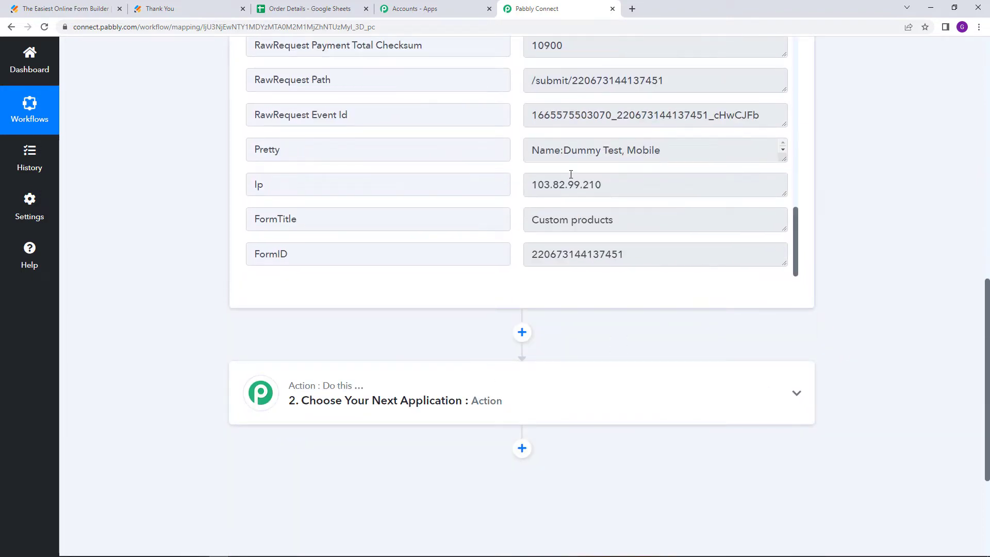
- Review the numbered fields of each ordered product again, from the delivery date through to the payment total
scroll(593, 165, up, 4)
scroll(675, 187, up, 4)
scroll(851, 175, up, 4)
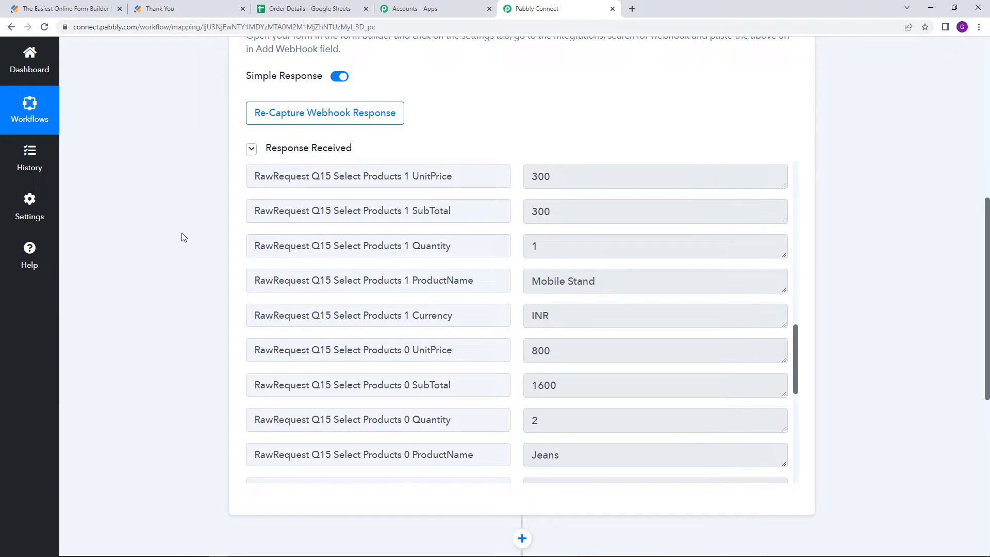
scroll(183, 217, up, 3)
scroll(184, 244, down, 4)
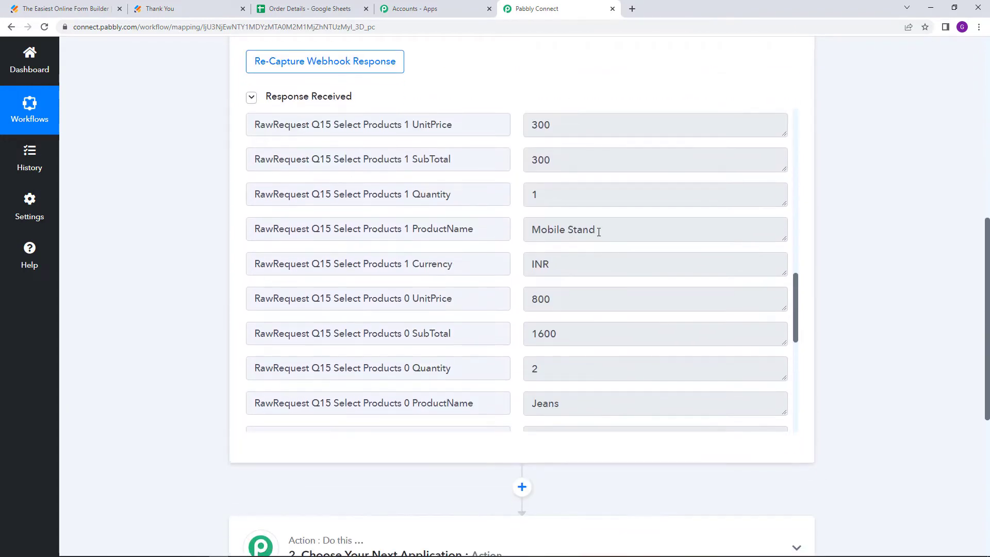
scroll(550, 270, up, 14)
scroll(559, 287, down, 5)
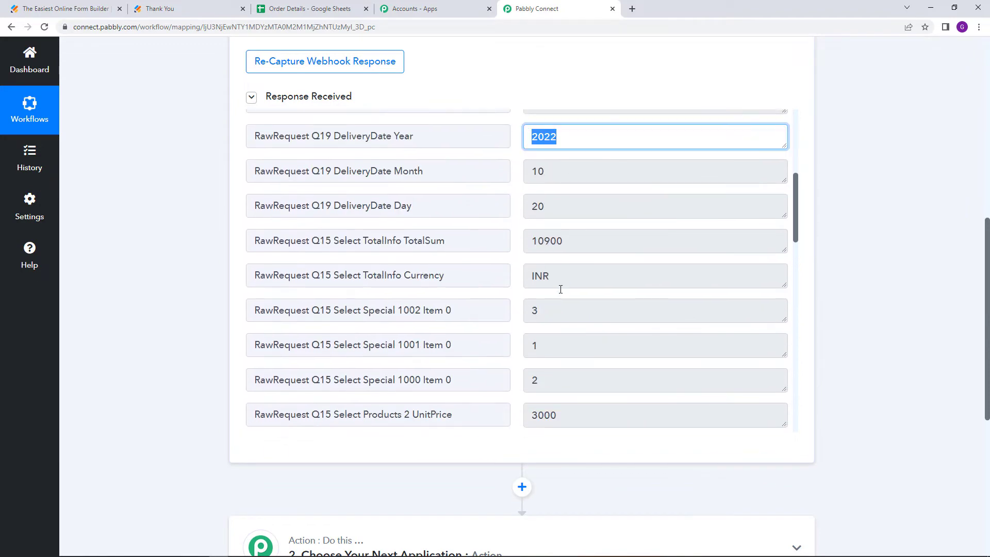
scroll(560, 289, down, 5)
scroll(560, 273, down, 7)
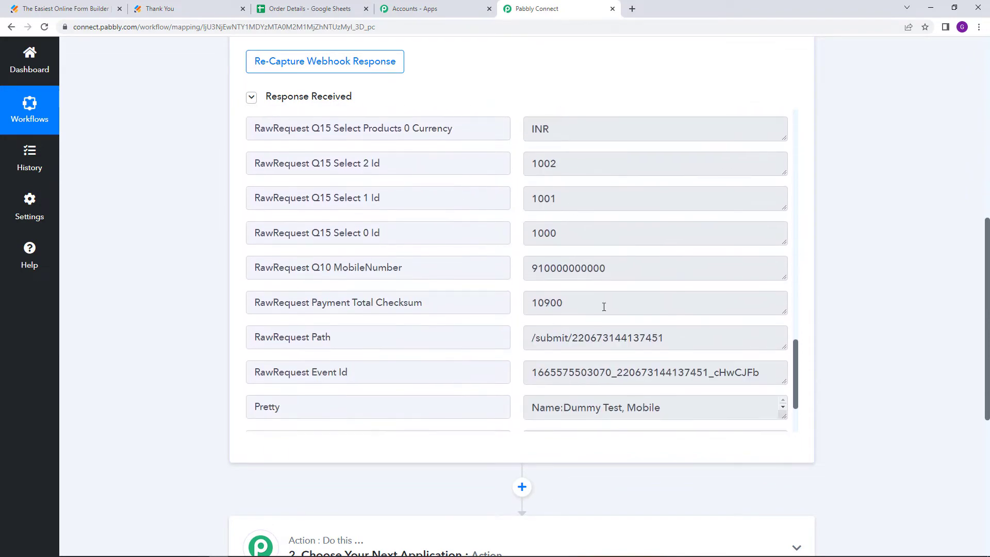
- Turn off Simple Response for the JotForm trigger
scroll(841, 284, up, 2)
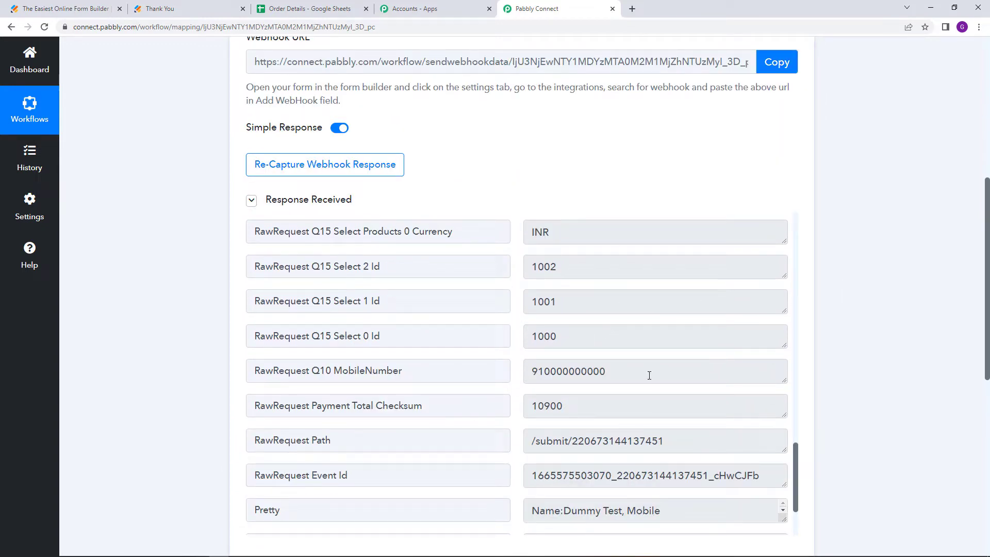
scroll(605, 194, up, 2)
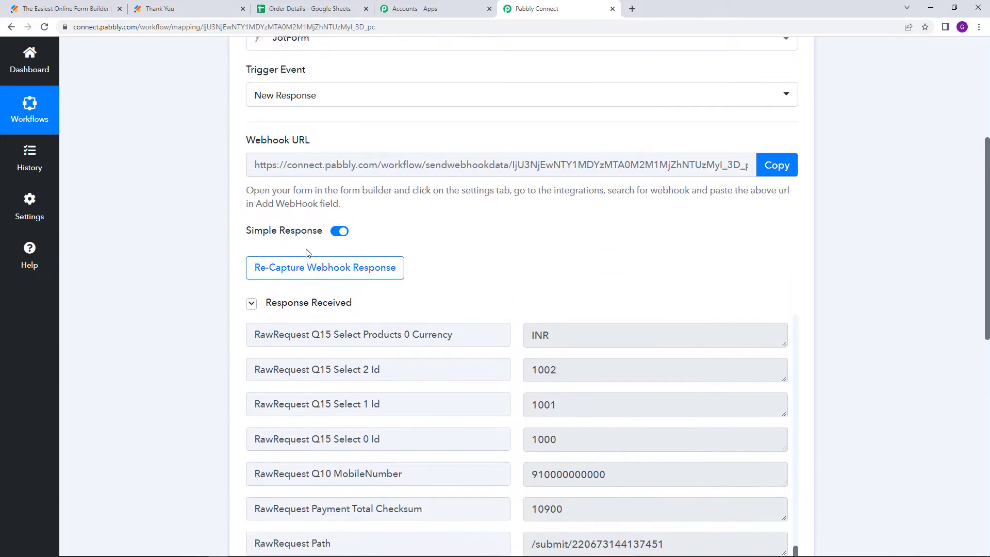
click(340, 237)
- Return to the order form, reload it blank and fill in the customer's first and last name
click(232, 5)
click(44, 27)
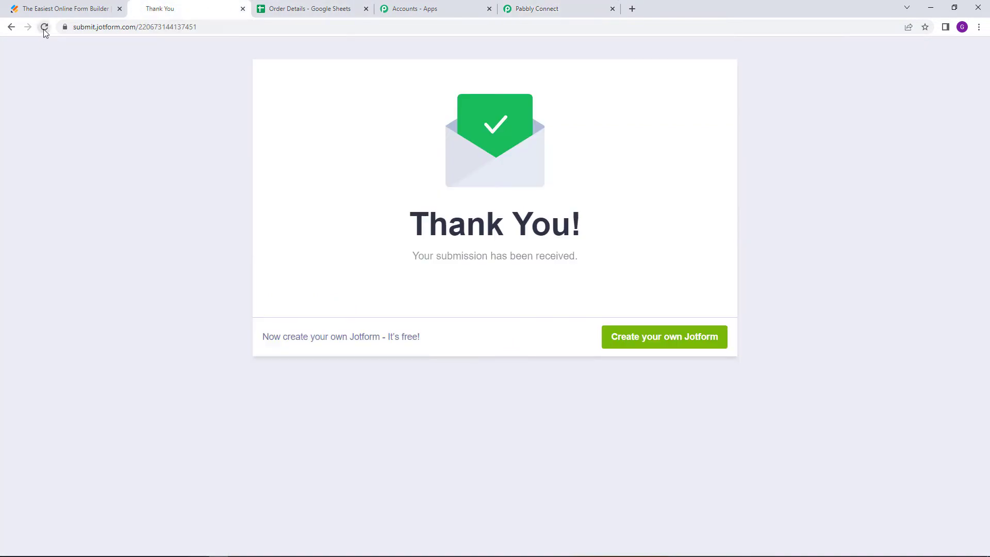
scroll(210, 238, down, 3)
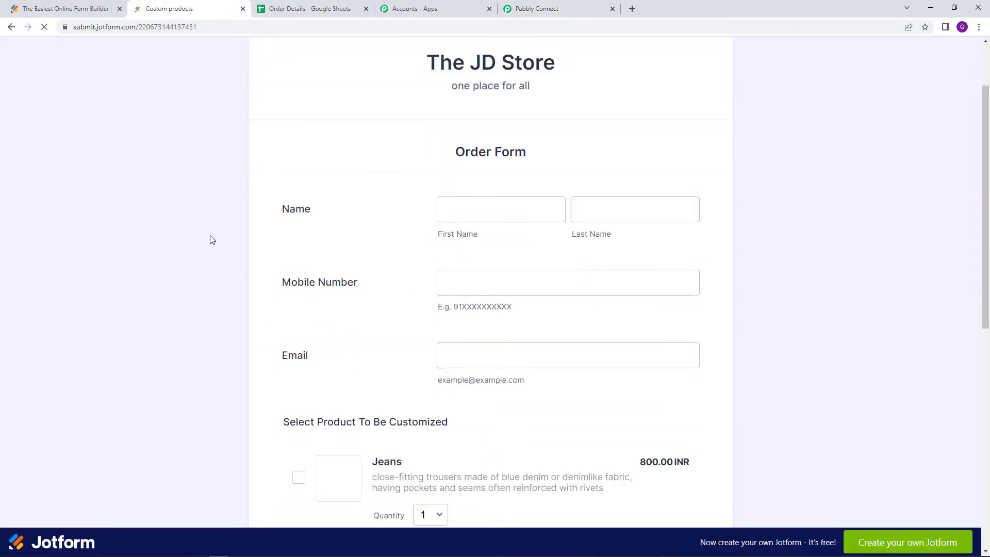
click(466, 135)
click(514, 174)
click(579, 271)
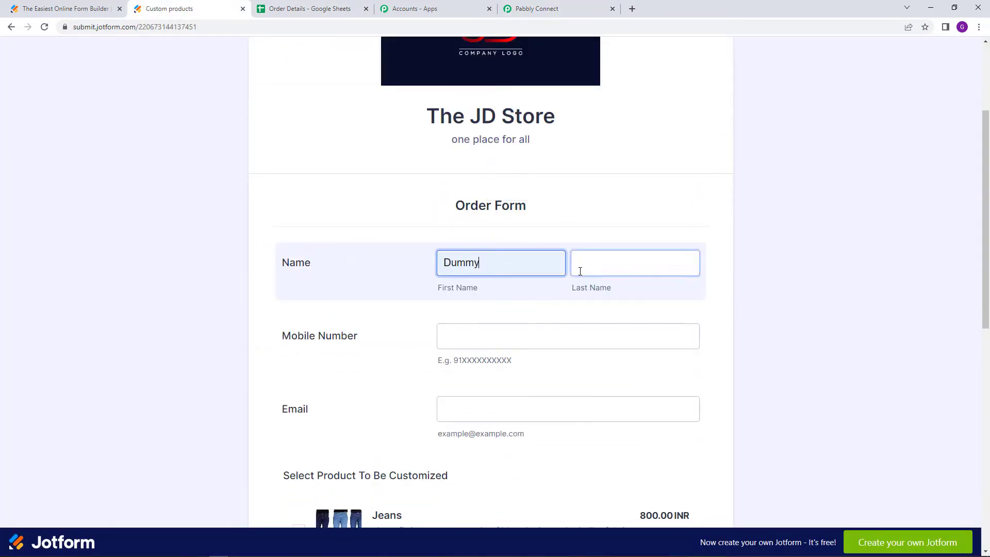
click(624, 297)
- Enter the customer's mobile number and email address on the reloaded order form
scroll(512, 247, down, 3)
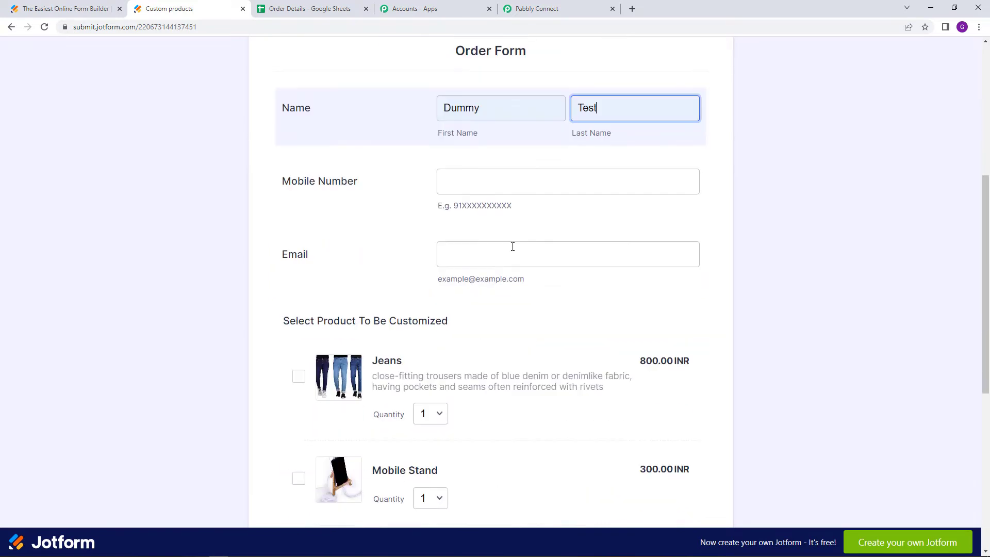
click(510, 179)
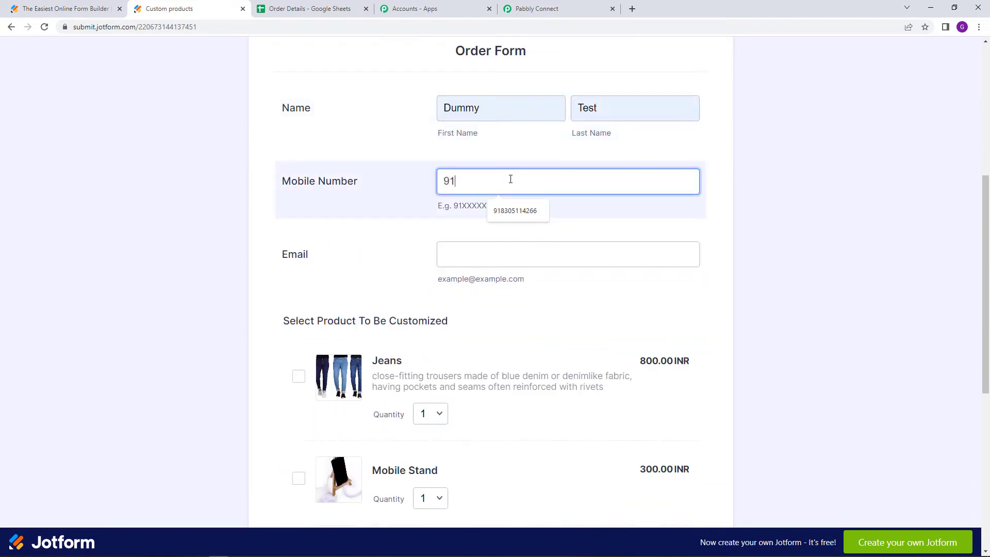
text(910000)
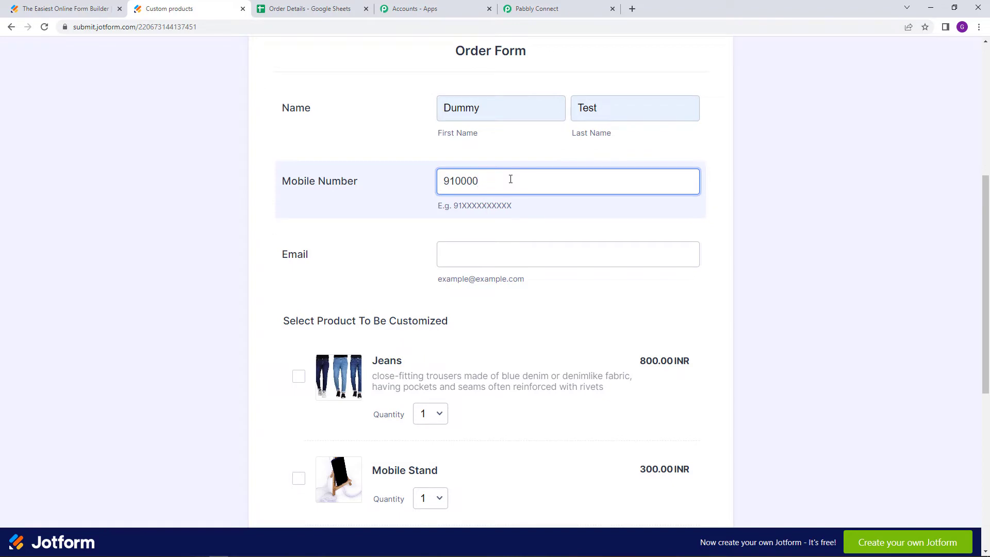
text(000000)
click(557, 255)
click(554, 278)
- Order Jeans with quantity 2, Mobile Stand with quantity 1 and Watch with quantity 3
scroll(480, 255, down, 3)
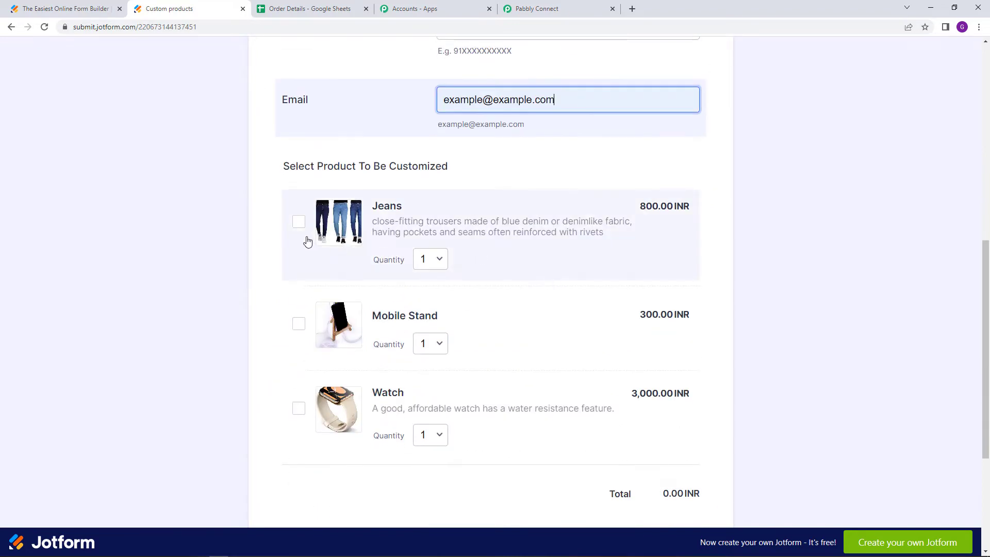
click(299, 223)
click(438, 263)
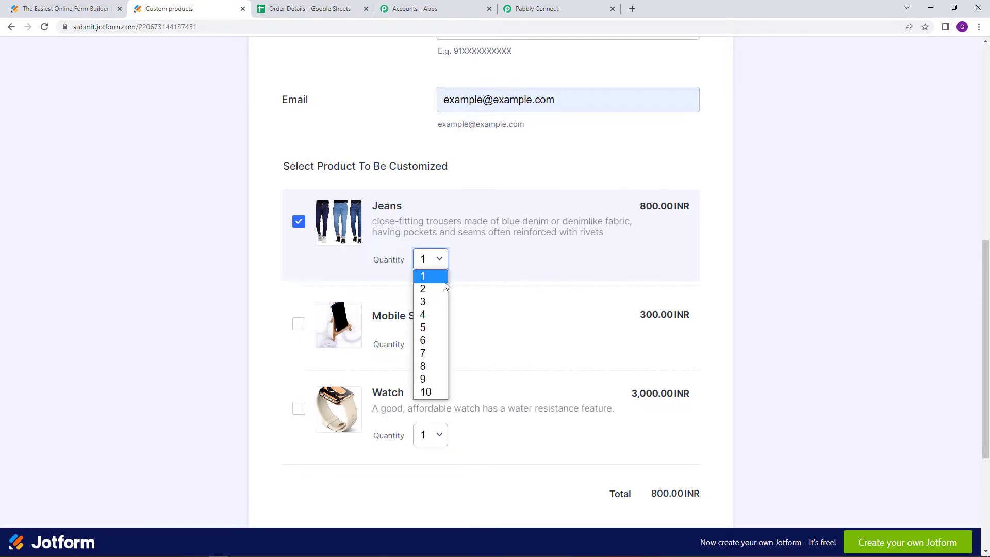
click(438, 288)
click(299, 323)
scroll(327, 381, down, 1)
scroll(327, 381, down, 3)
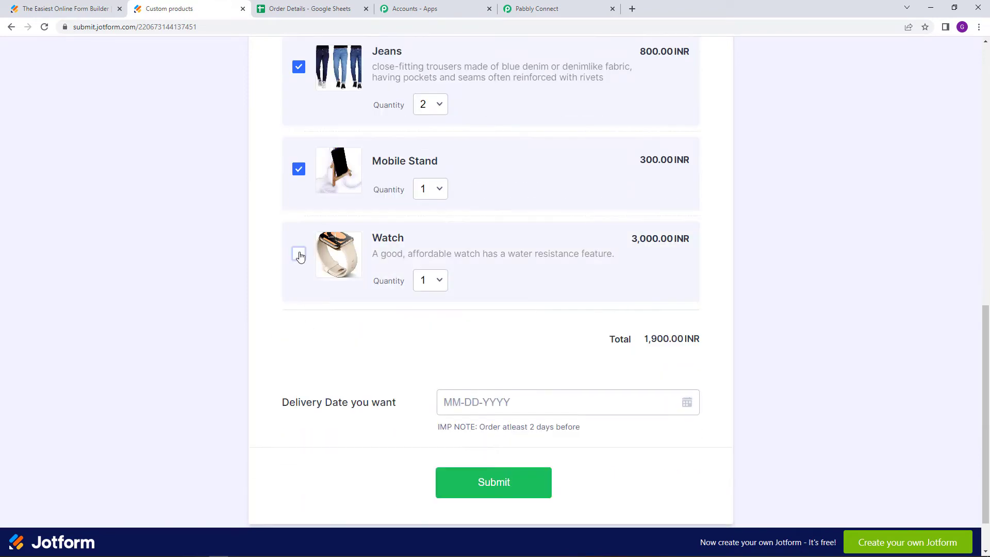
click(299, 253)
click(428, 281)
click(433, 323)
- Choose October 20, 2022 as the delivery date and submit the order form
scroll(556, 364, down, 2)
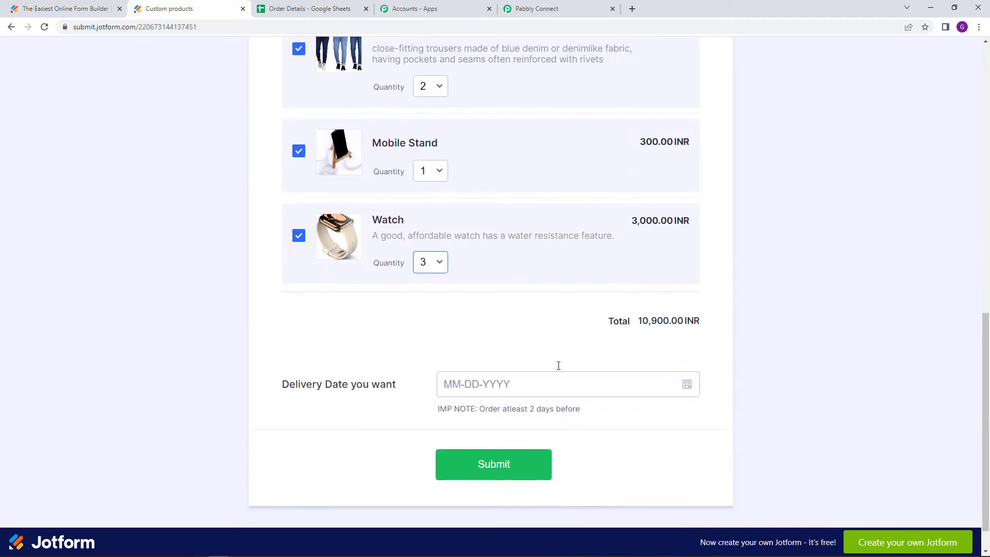
click(685, 338)
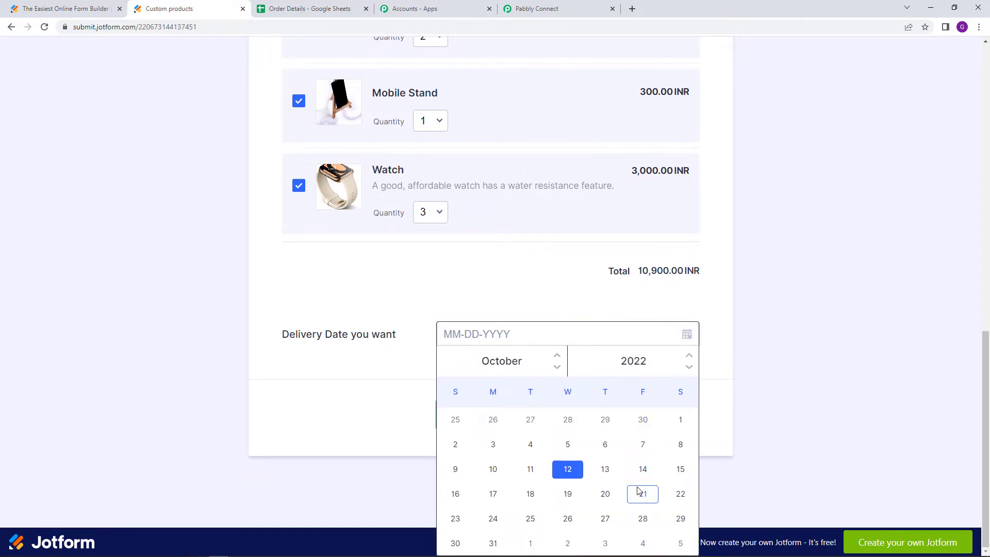
click(605, 493)
click(533, 434)
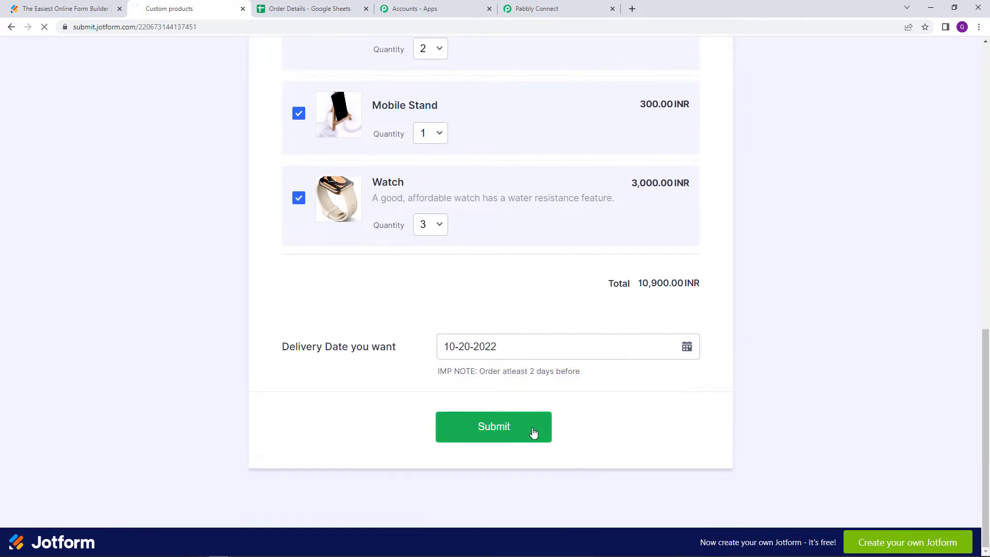
- Go back to Pabbly Connect and start recapturing the webhook response for the JotForm trigger
click(544, 9)
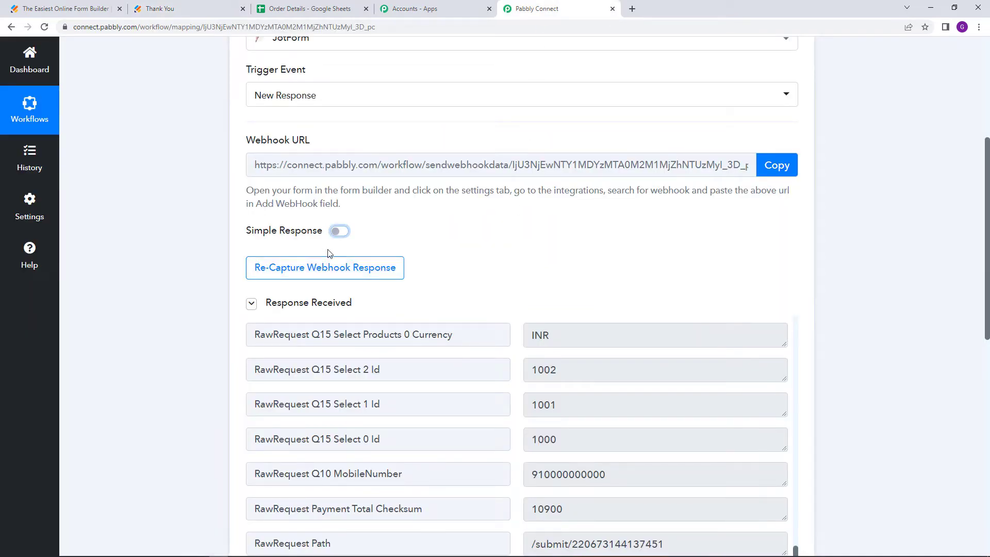
click(328, 267)
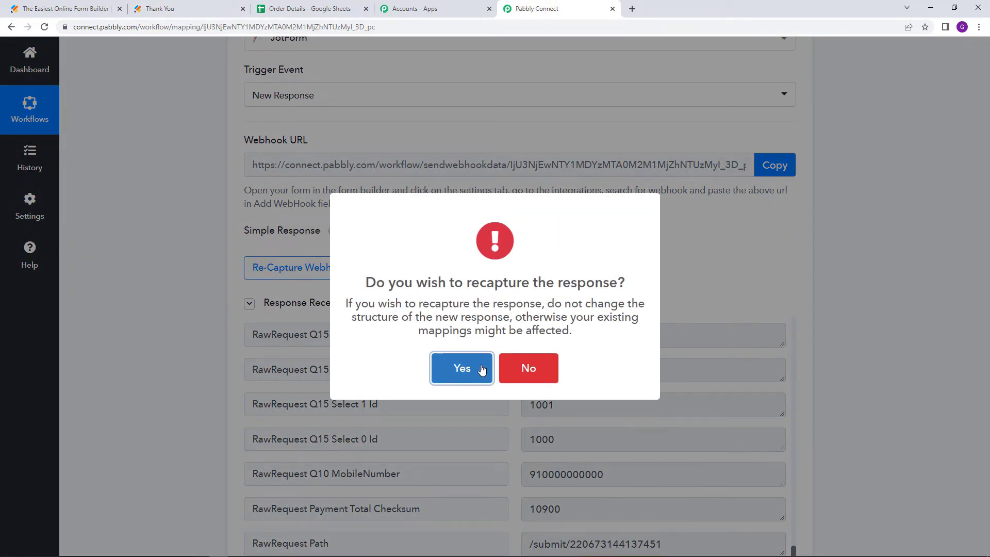
click(462, 368)
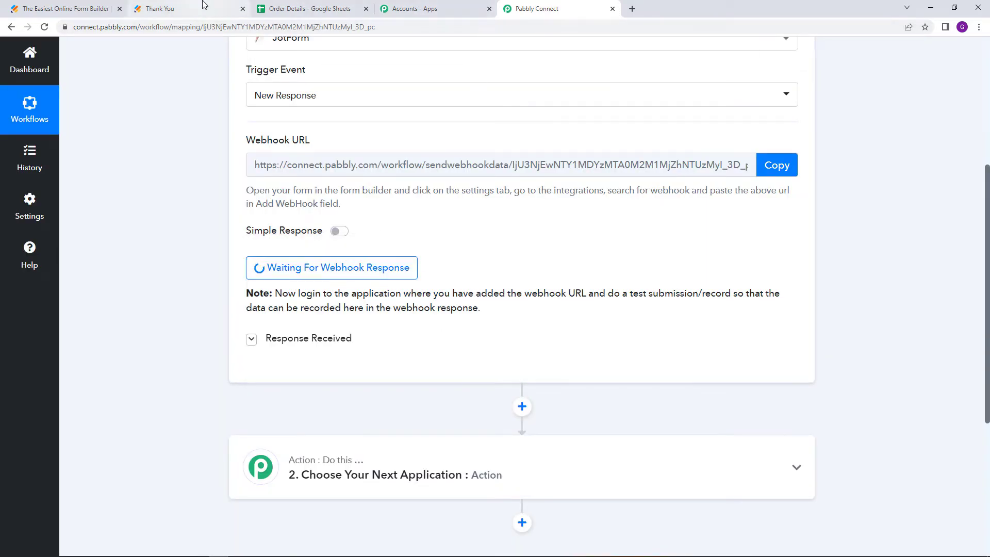
- Reload the order form for another test submission and fill in the customer's first and last name
click(170, 8)
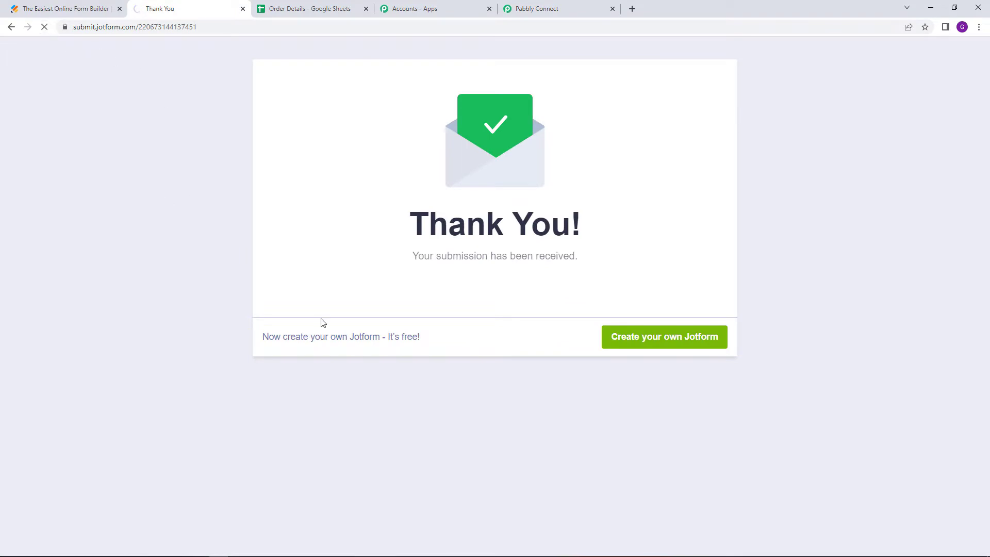
scroll(320, 320, down, 2)
click(494, 205)
click(504, 222)
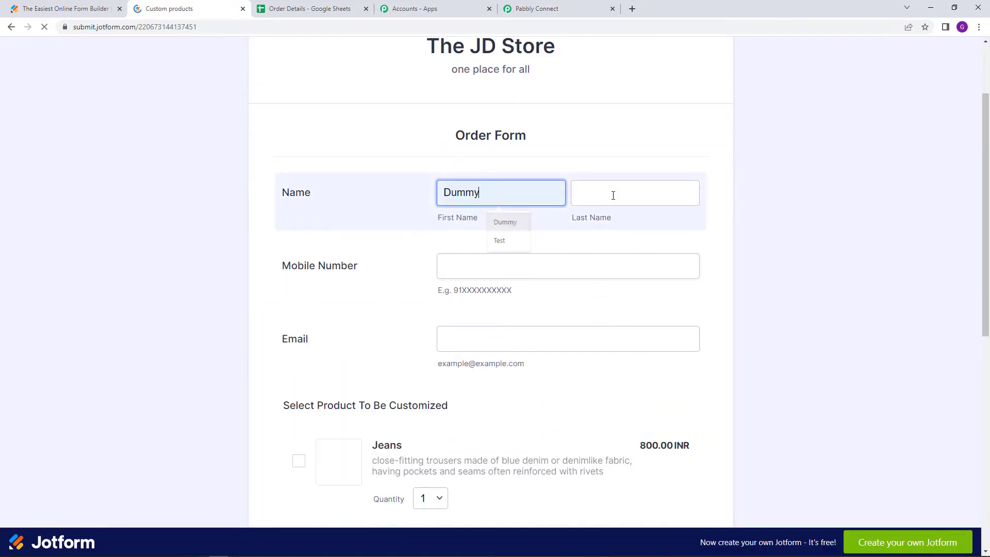
click(612, 194)
click(637, 223)
- Fill in the customer's mobile number and email address in the order form
click(568, 260)
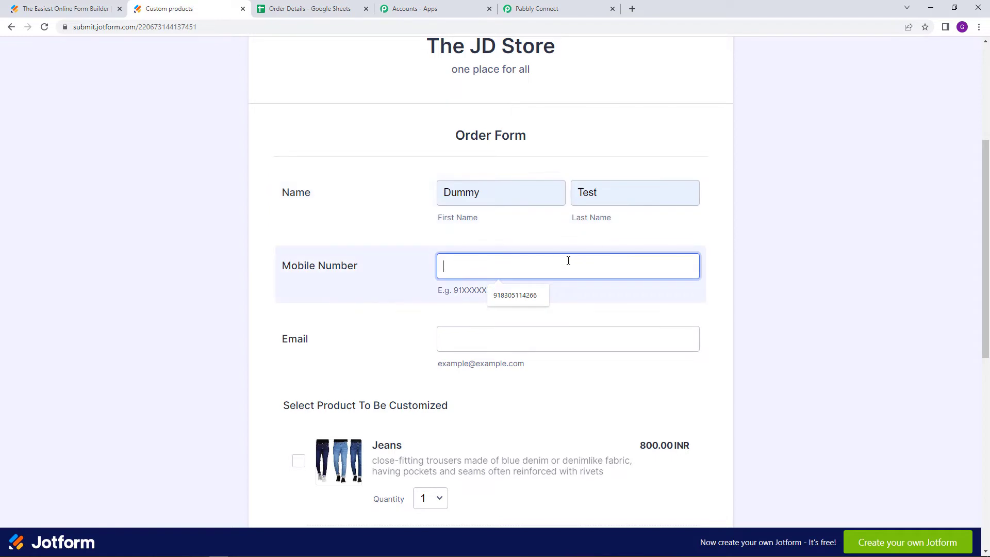
text(91000000000)
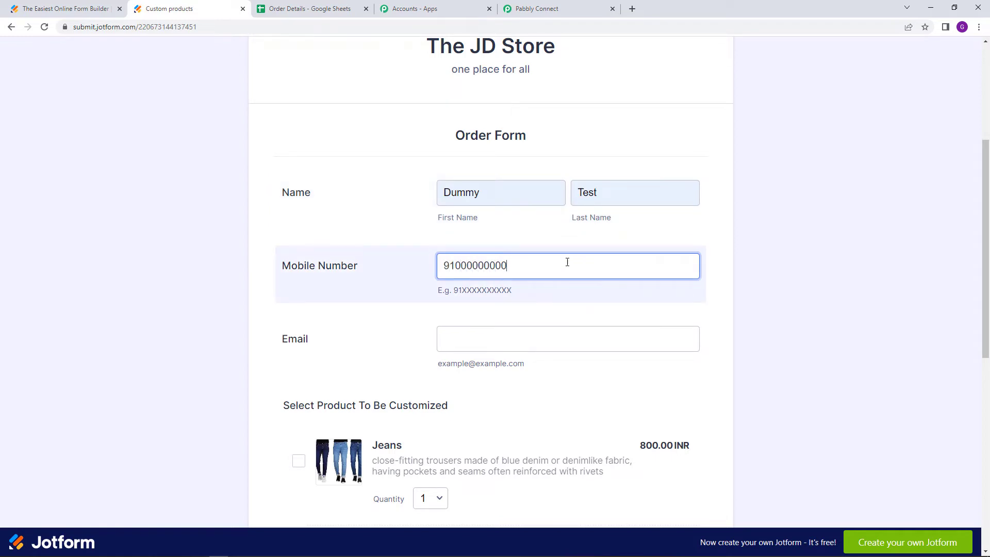
click(581, 347)
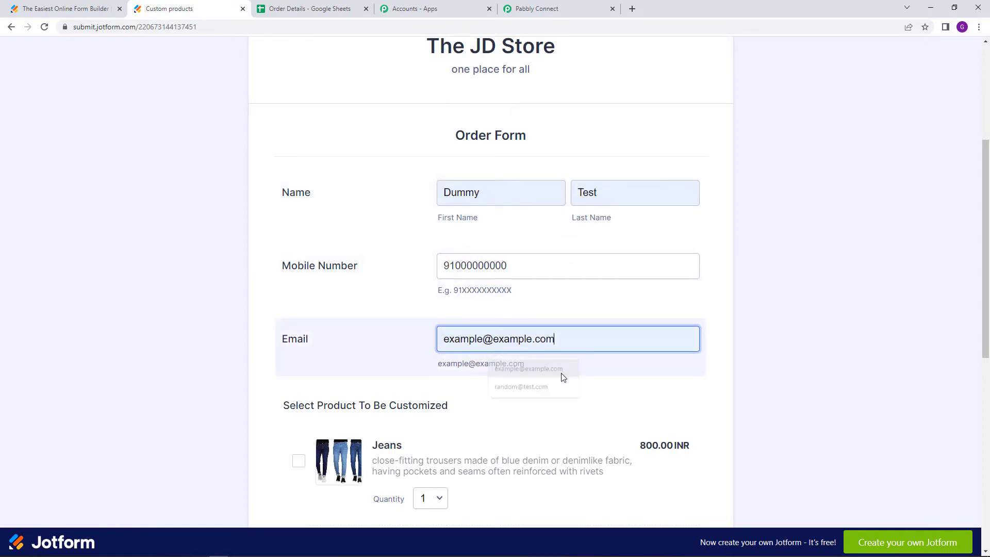
click(562, 373)
- Select all three products for the order, with quantity 2 for Jeans, 1 for Mobile Stand and 3 for Watch
scroll(420, 365, down, 1)
scroll(420, 365, down, 4)
click(299, 202)
scroll(325, 307, down, 2)
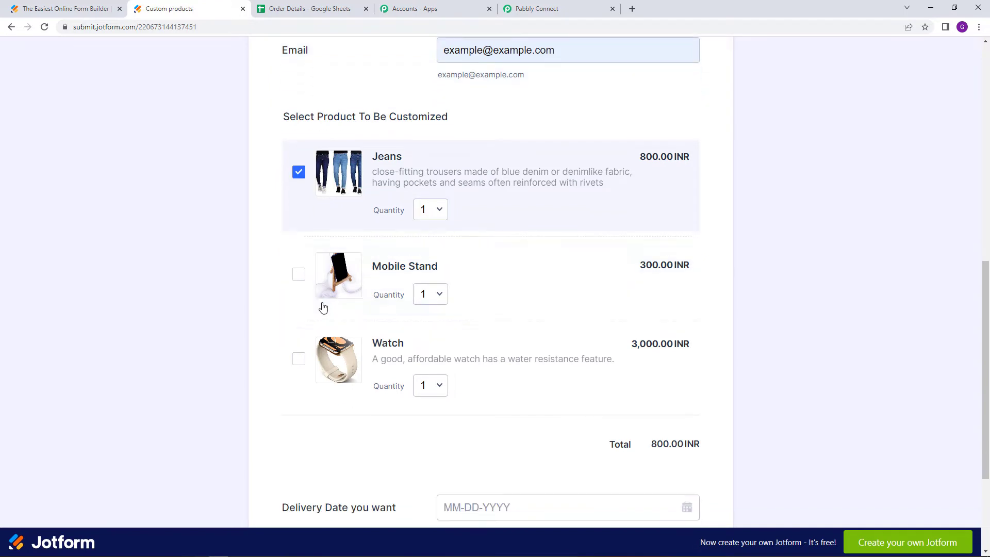
click(301, 206)
click(435, 139)
click(439, 165)
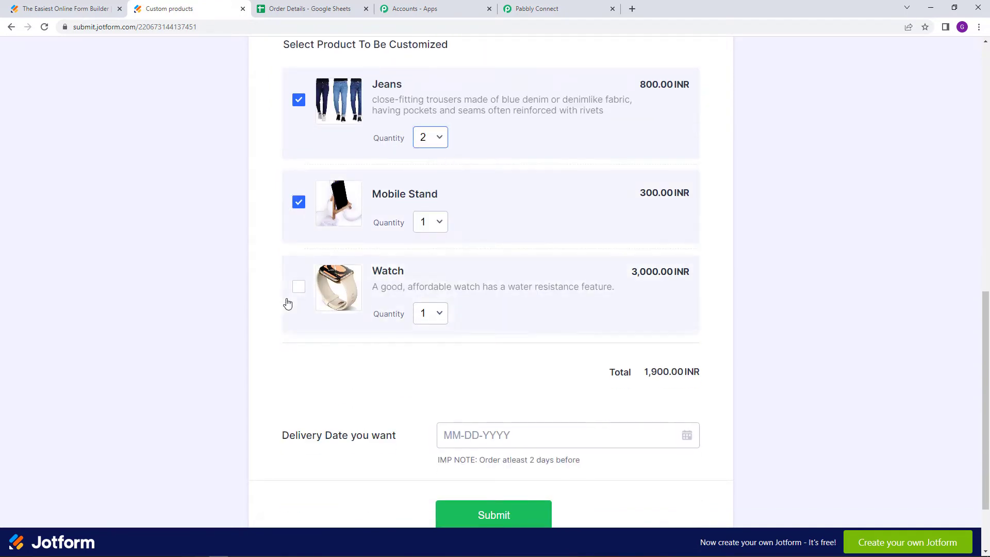
click(301, 291)
click(431, 313)
click(427, 354)
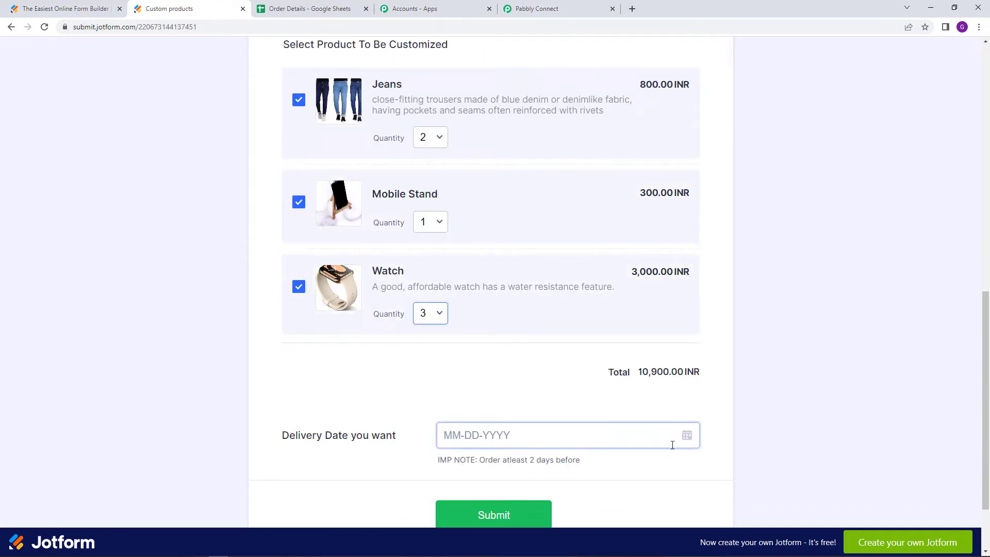
- Set the delivery date to October 20, 2022 and submit the order form
scroll(517, 459, down, 2)
click(687, 346)
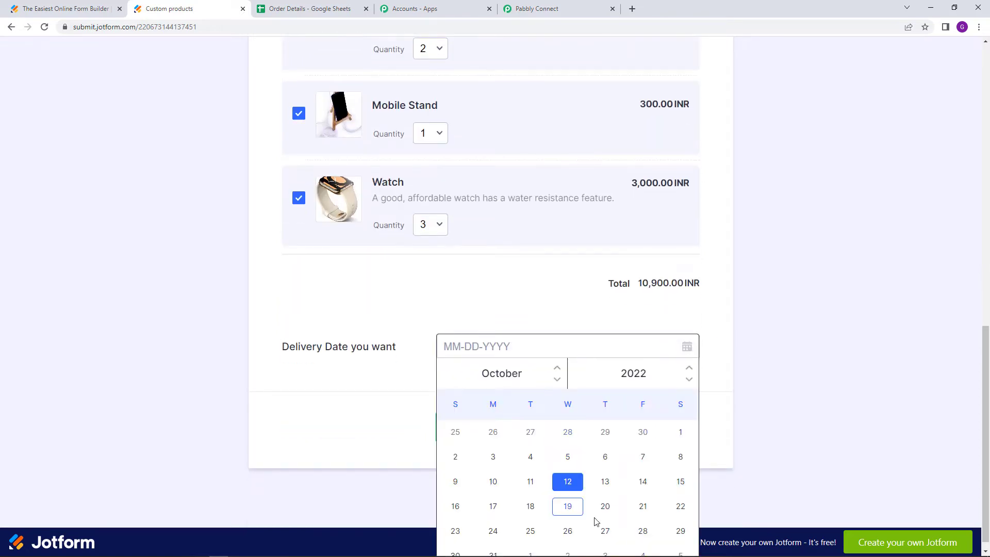
click(594, 501)
click(533, 426)
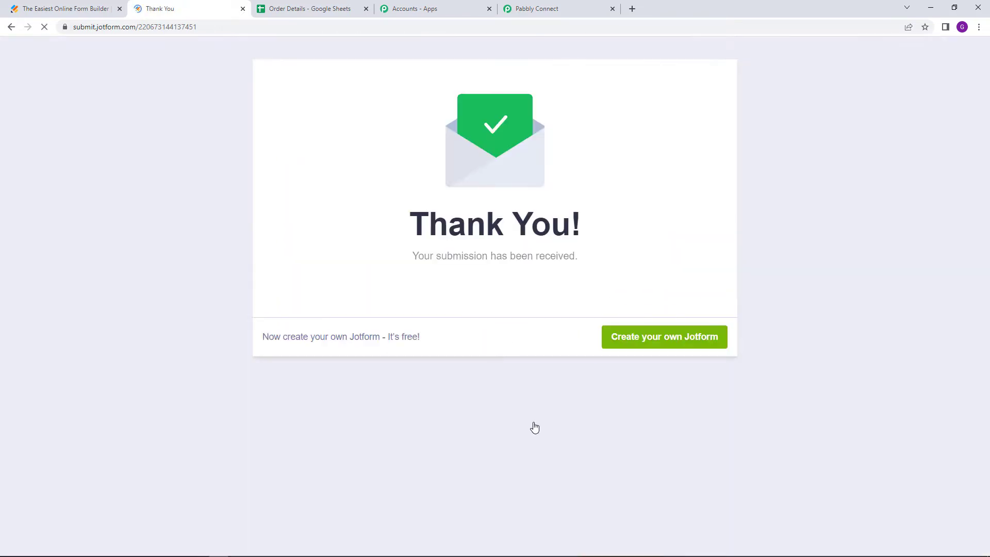
- Go back to Pabbly Connect and examine the captured JotForm response, enlarging the RawRequest Q15 Select Products value to read the whole array
click(543, 7)
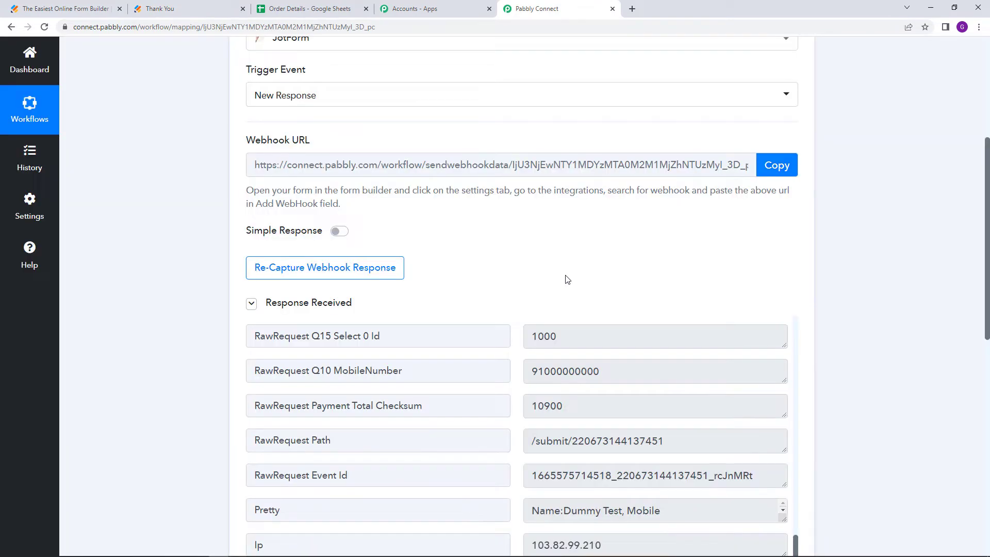
scroll(881, 289, down, 4)
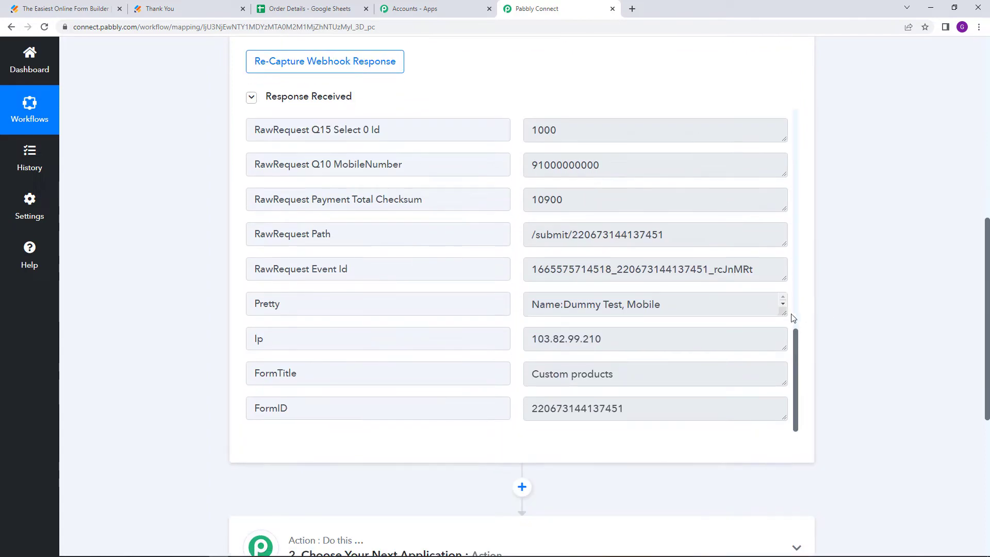
scroll(722, 299, down, 2)
scroll(681, 225, up, 9)
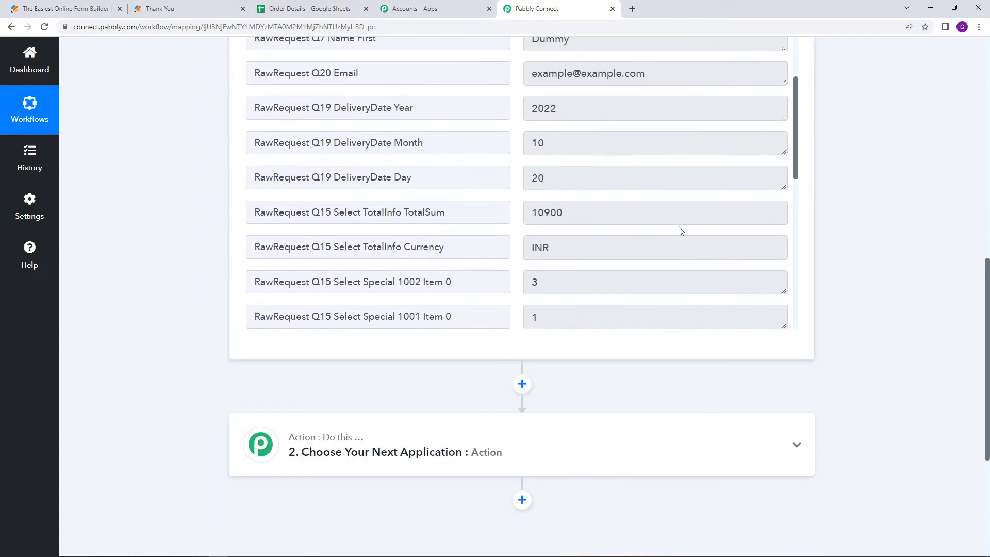
scroll(679, 227, down, 3)
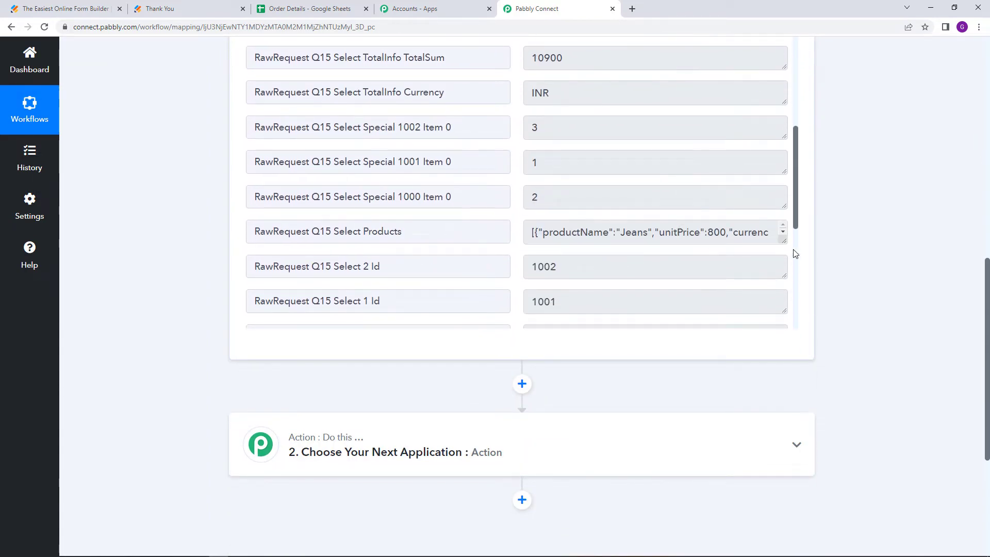
drag(783, 240, 782, 366)
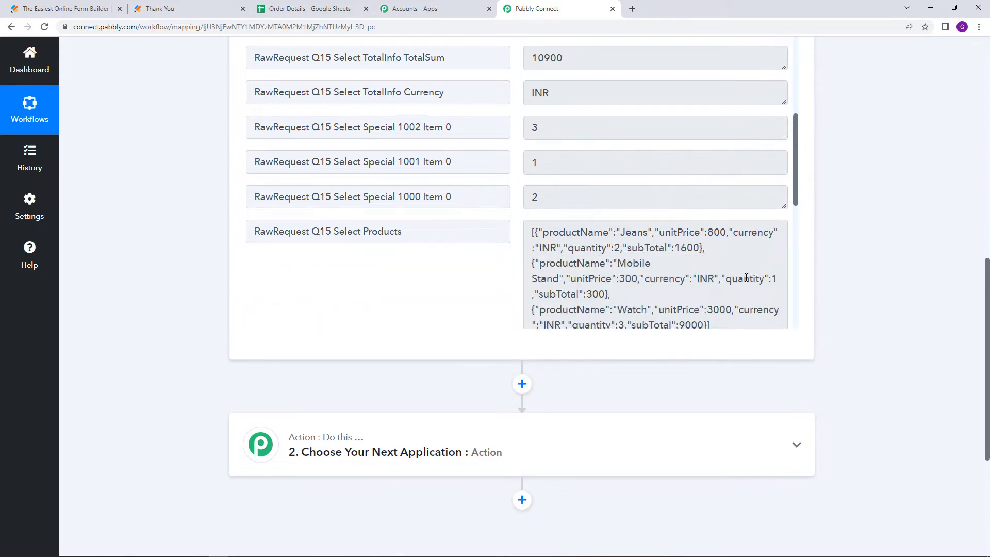
scroll(672, 215, down, 1)
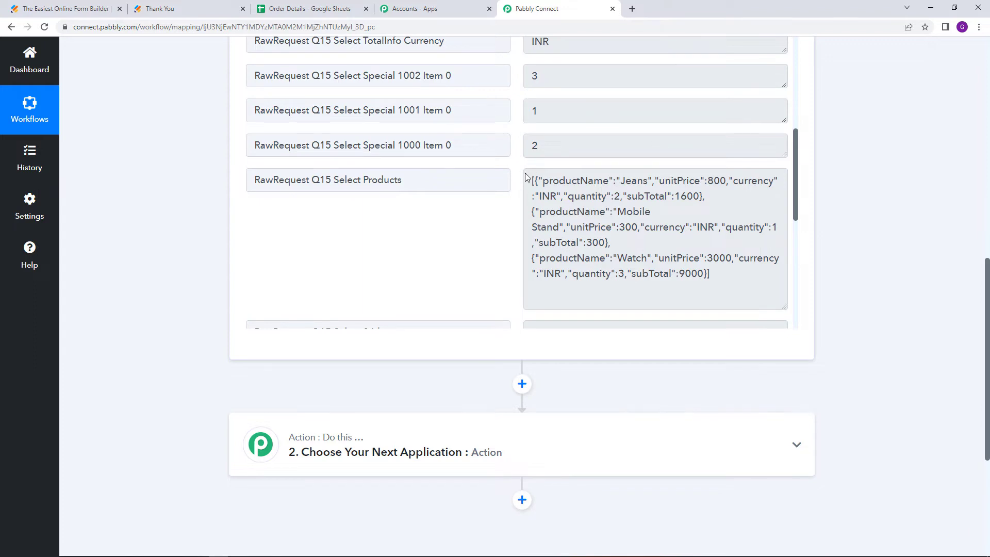
drag(528, 179, 845, 286)
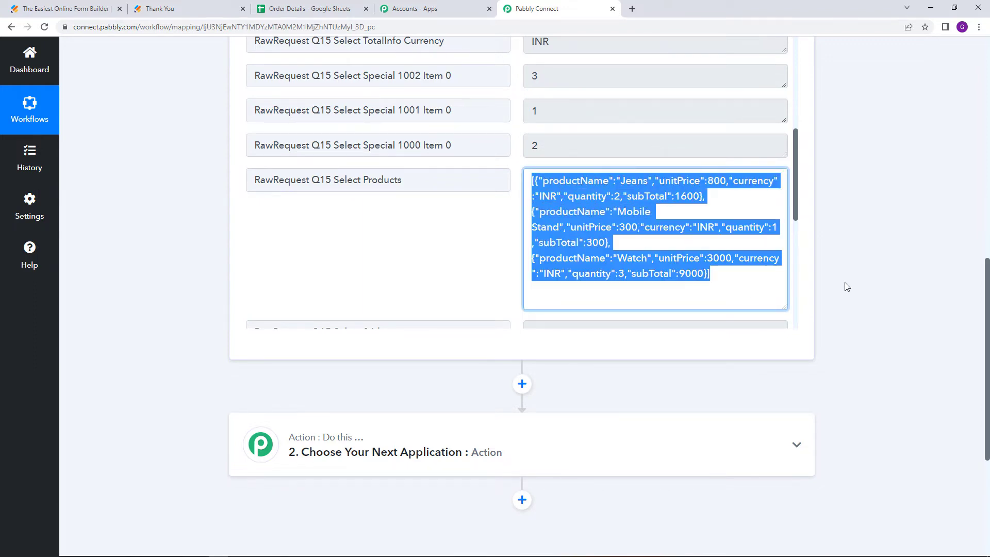
click(758, 279)
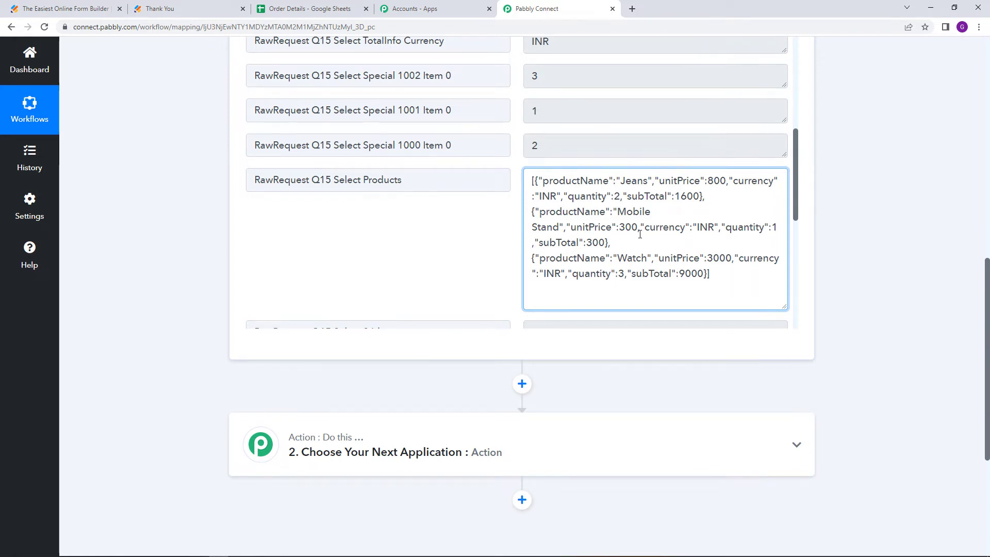
scroll(640, 234, down, 1)
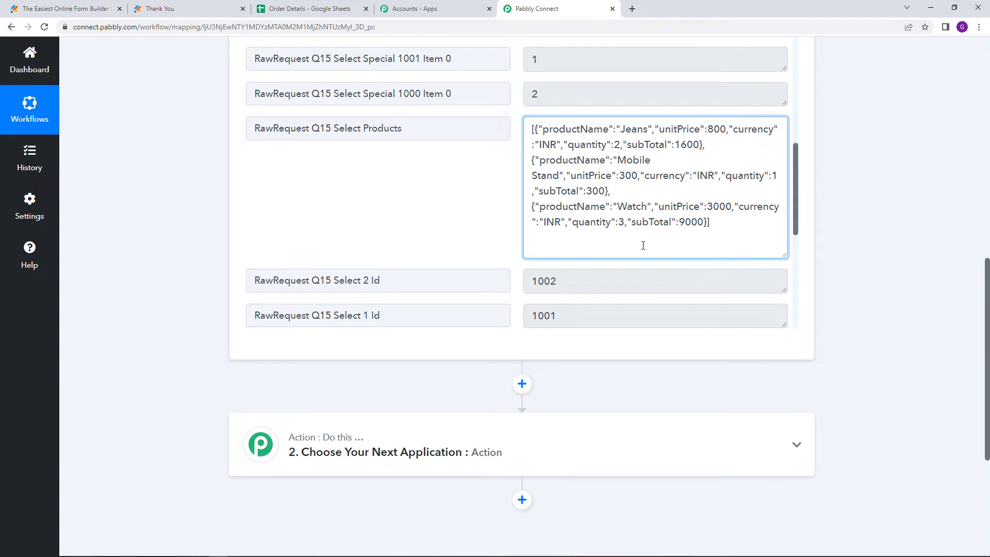
scroll(643, 245, down, 6)
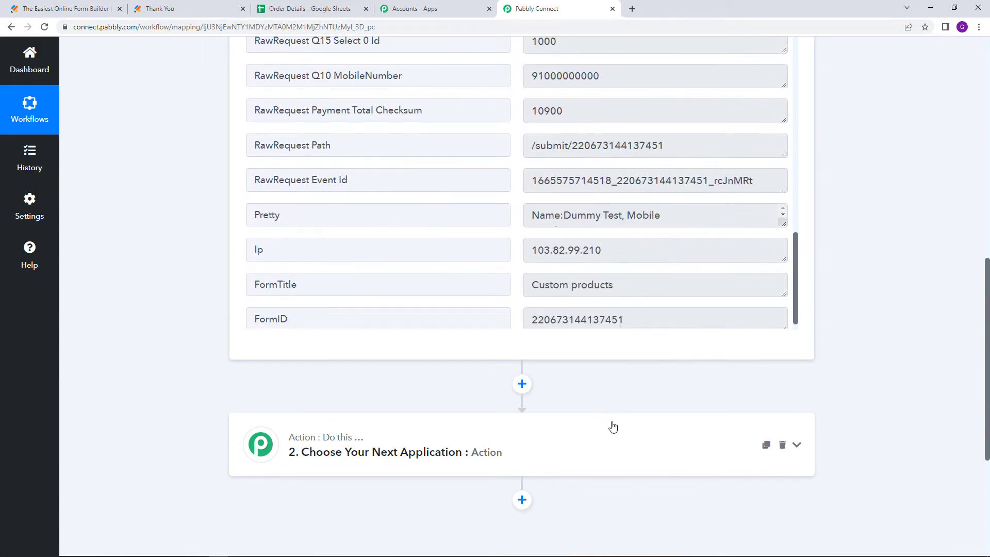
- Set up the second workflow step as Data Transformer by Pabbly with the Line Itemizer action event and connect it
scroll(612, 426, down, 3)
scroll(575, 298, down, 1)
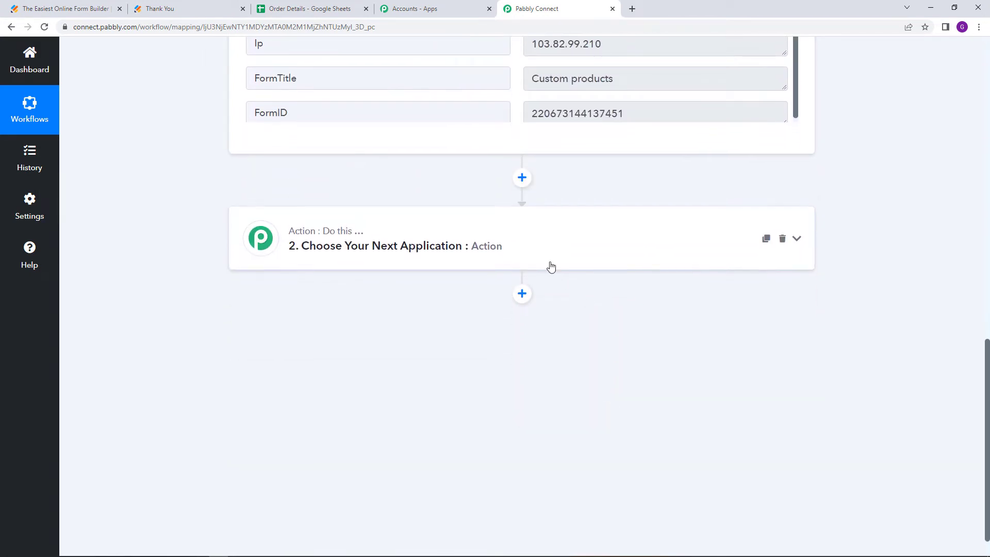
click(541, 254)
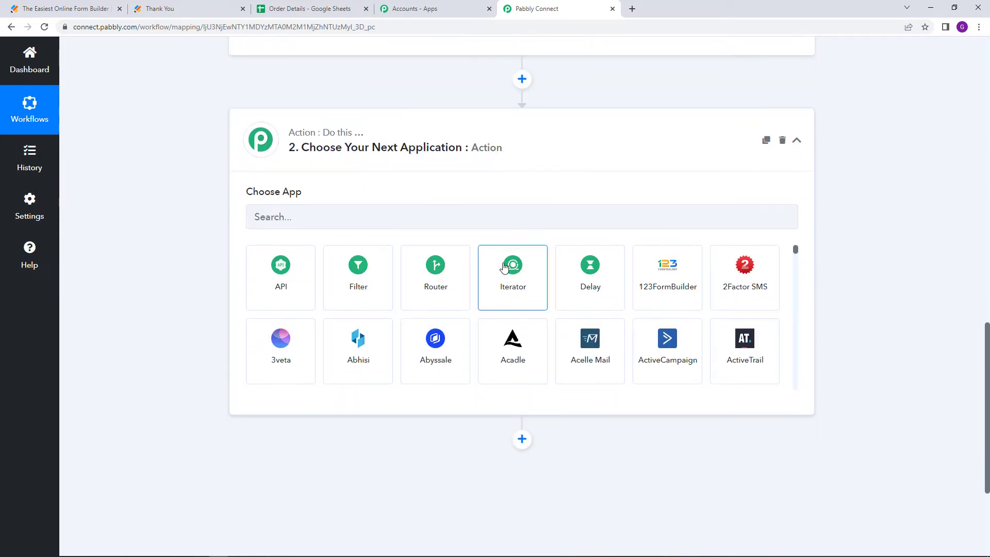
click(439, 213)
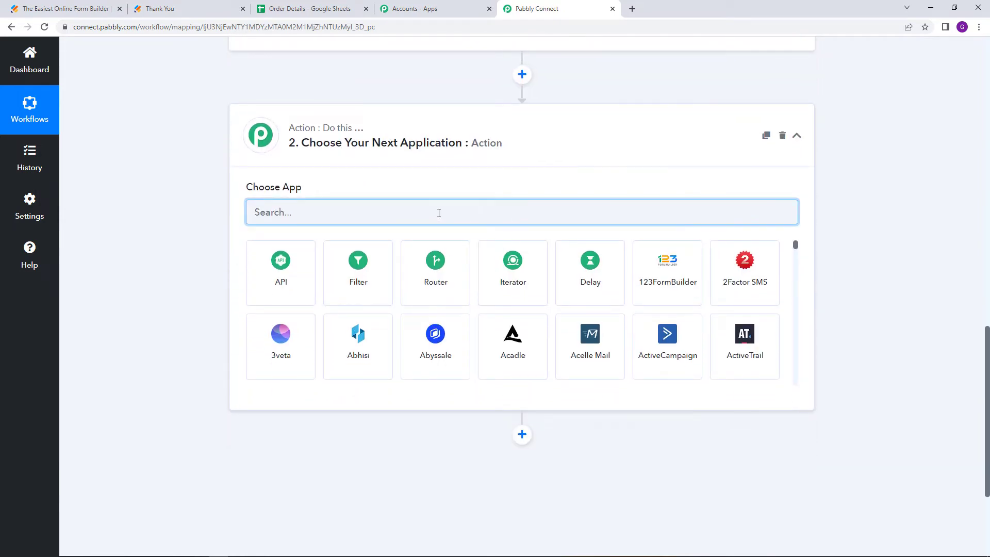
text(data)
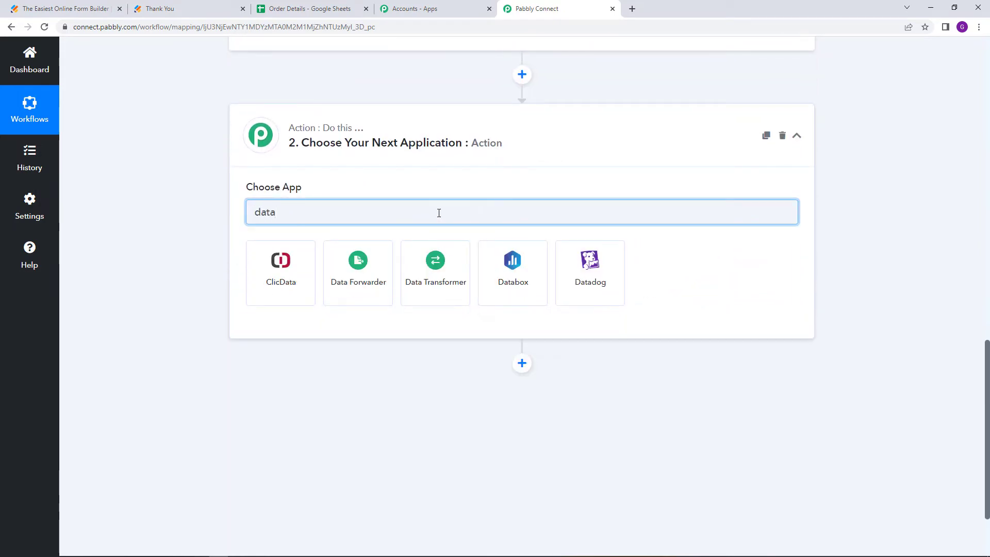
click(441, 262)
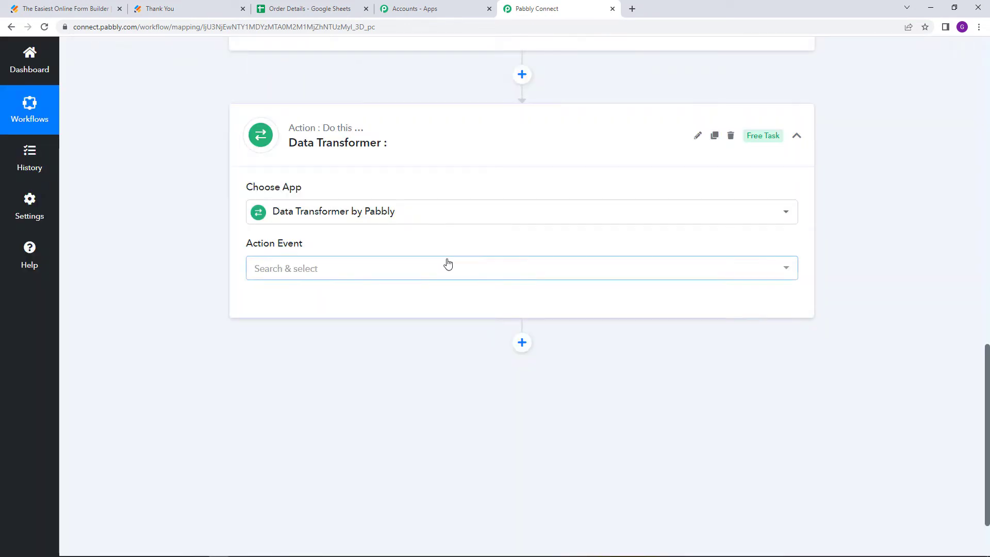
mouse_move(763, 142)
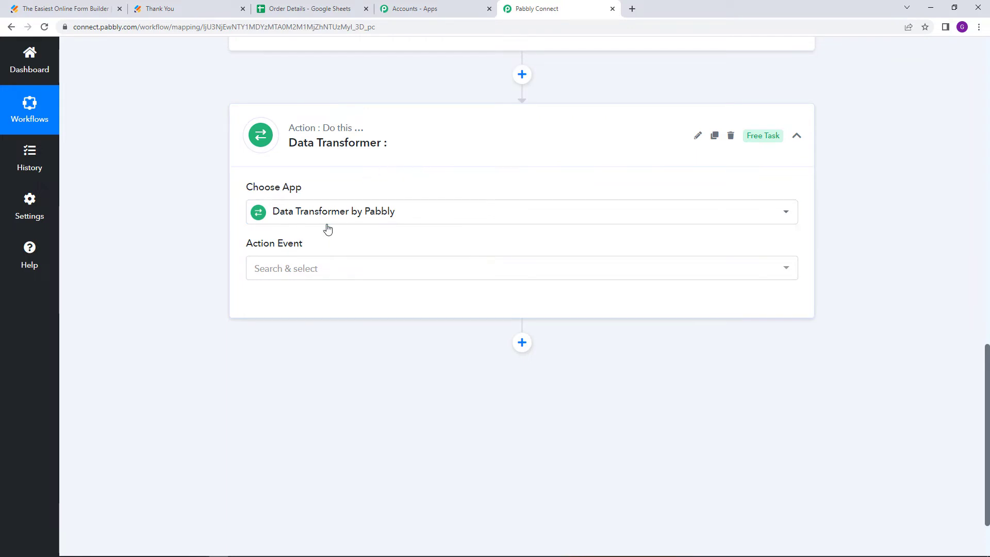
click(330, 275)
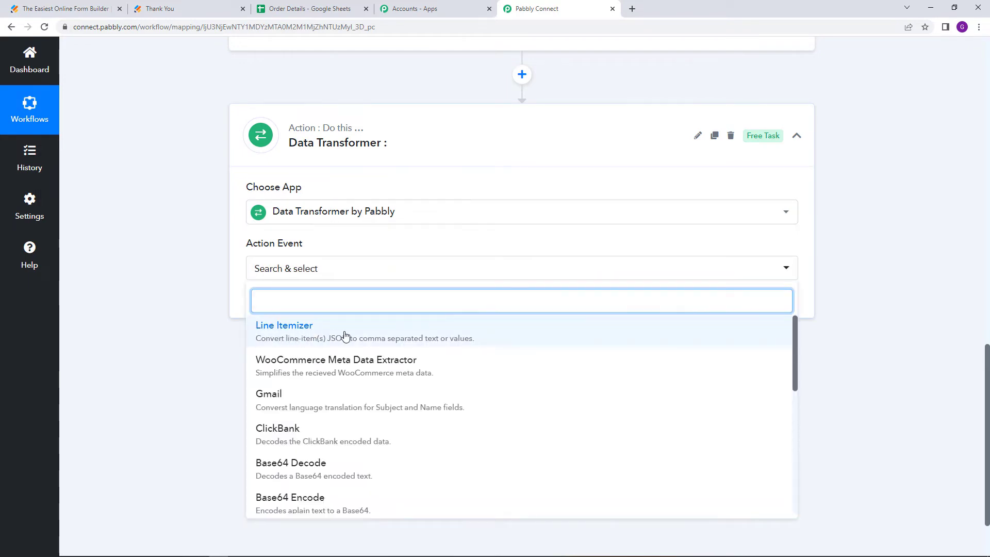
click(298, 331)
click(290, 308)
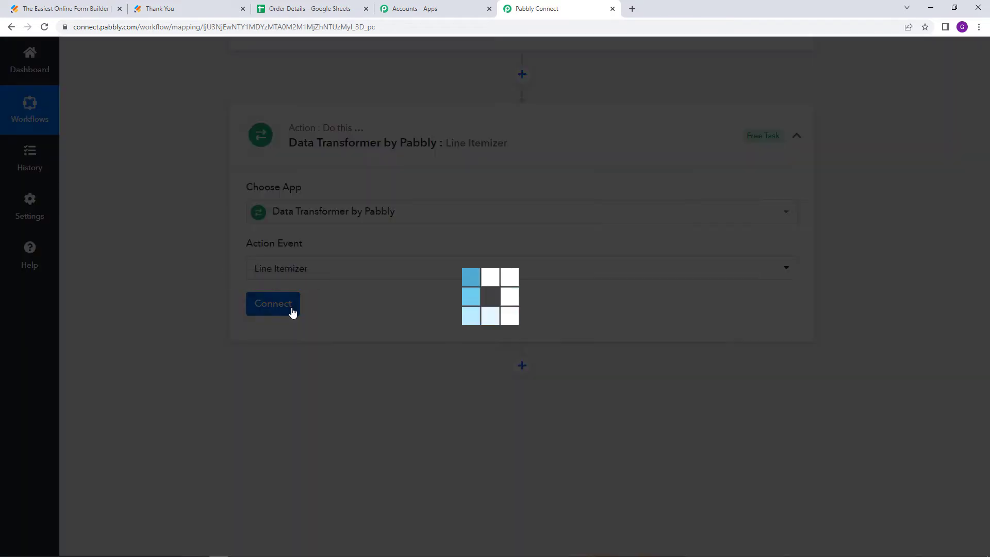
- Examine the RawRequest Q15 Select Products array in the captured JotForm response against the Line Items Array requirement of the Line Itemizer step
scroll(294, 310, down, 3)
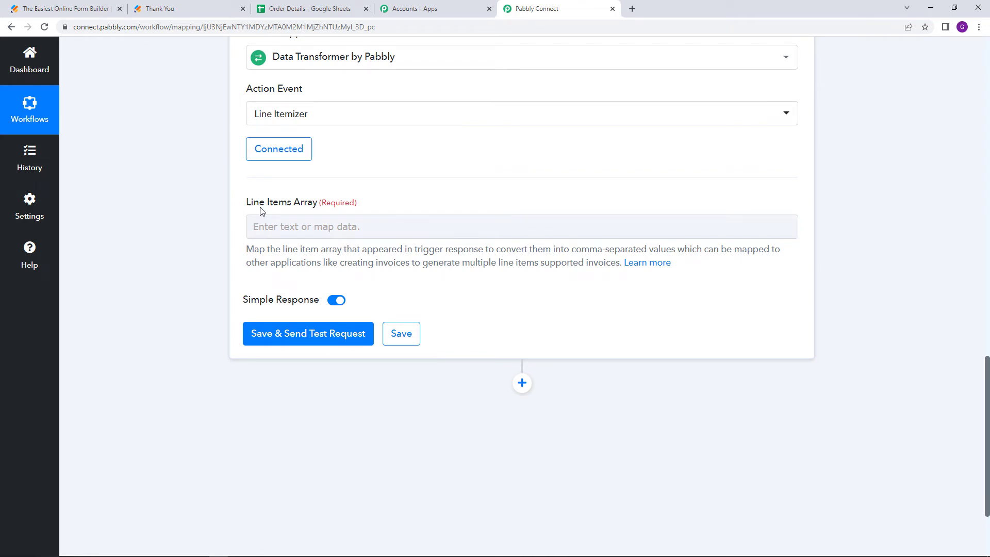
scroll(431, 248, up, 7)
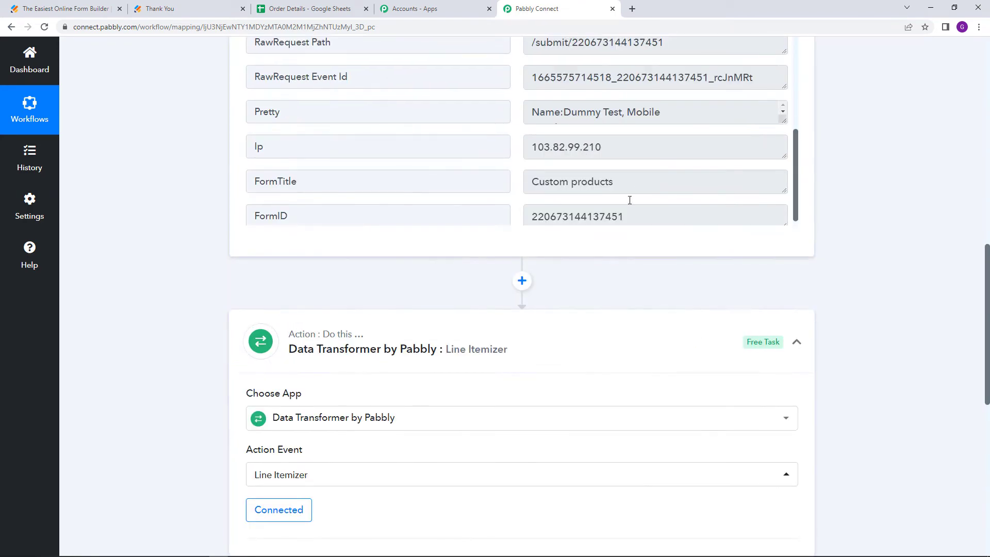
scroll(639, 191, down, 4)
scroll(740, 150, down, 6)
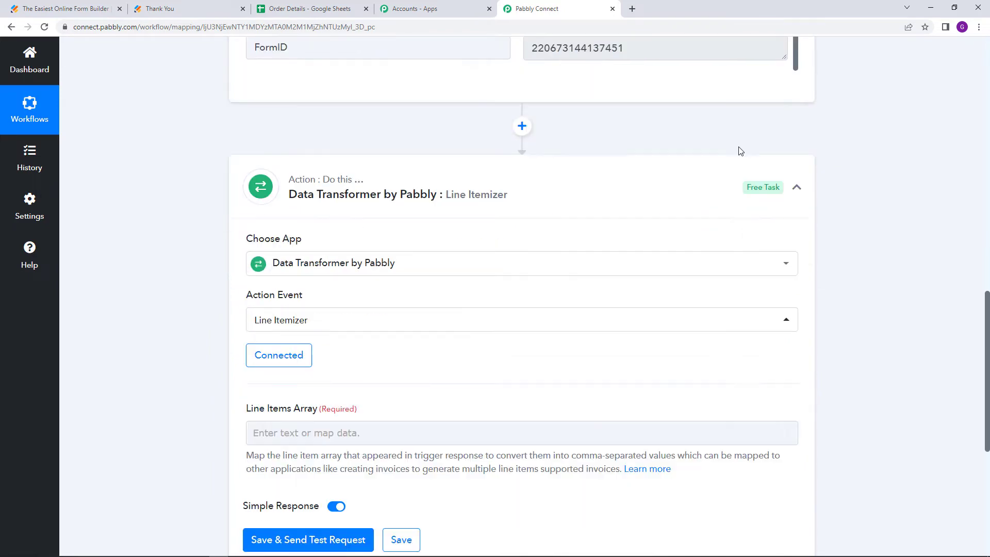
scroll(701, 146, up, 6)
scroll(680, 168, down, 8)
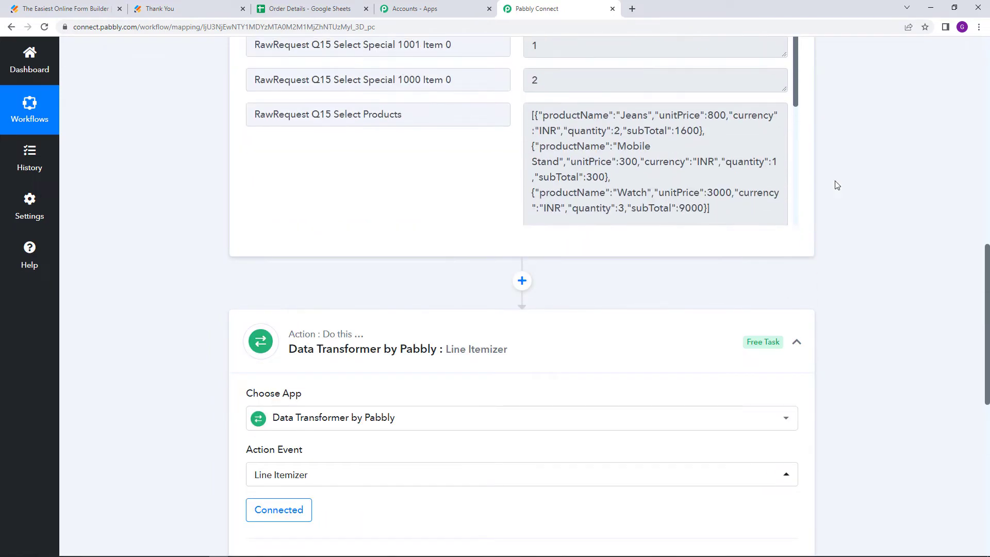
drag(531, 115, 720, 205)
scroll(617, 248, down, 3)
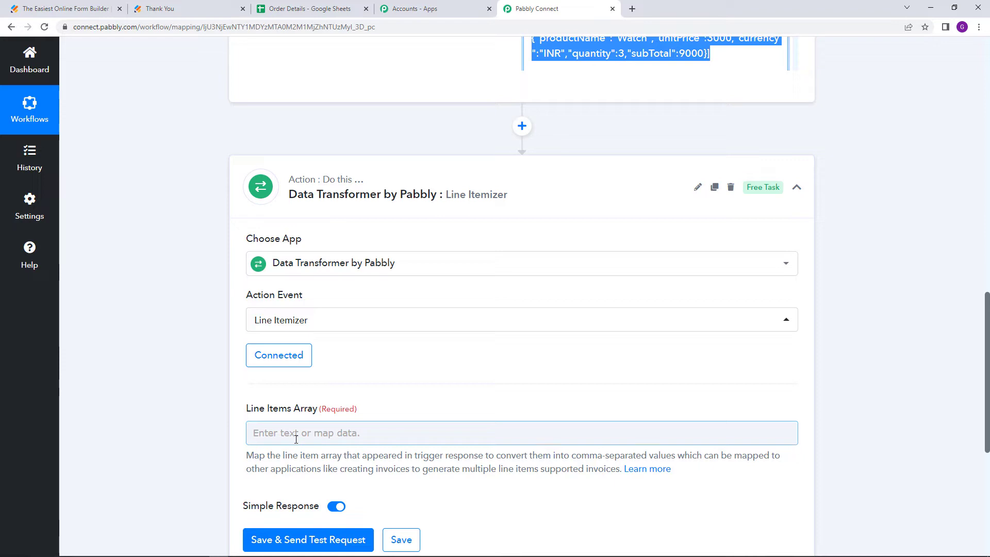
scroll(385, 371, up, 2)
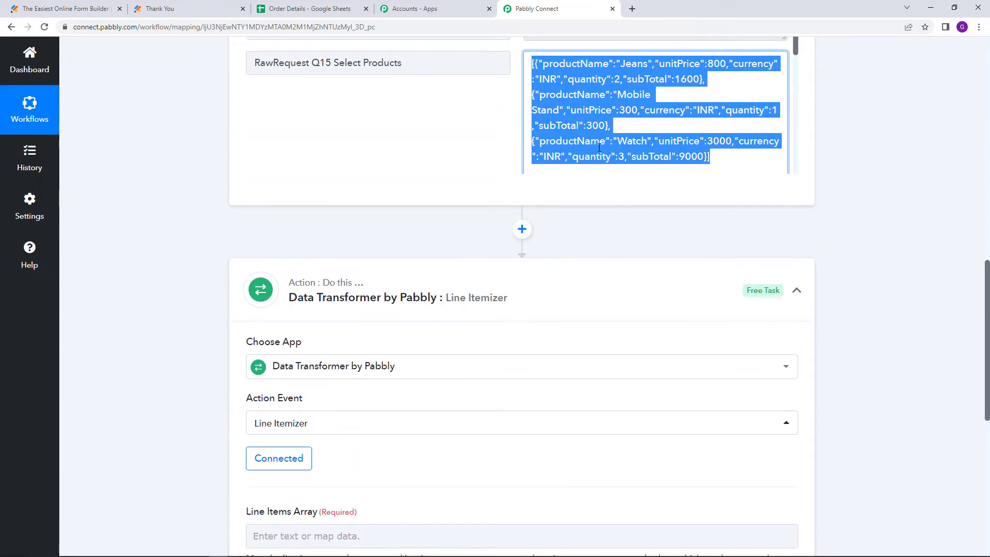
right_click(606, 154)
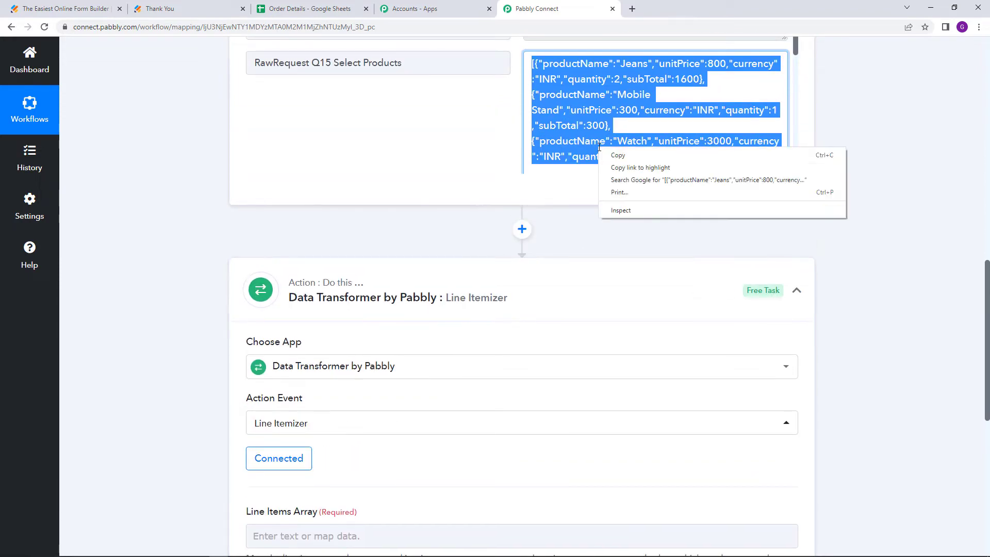
click(583, 230)
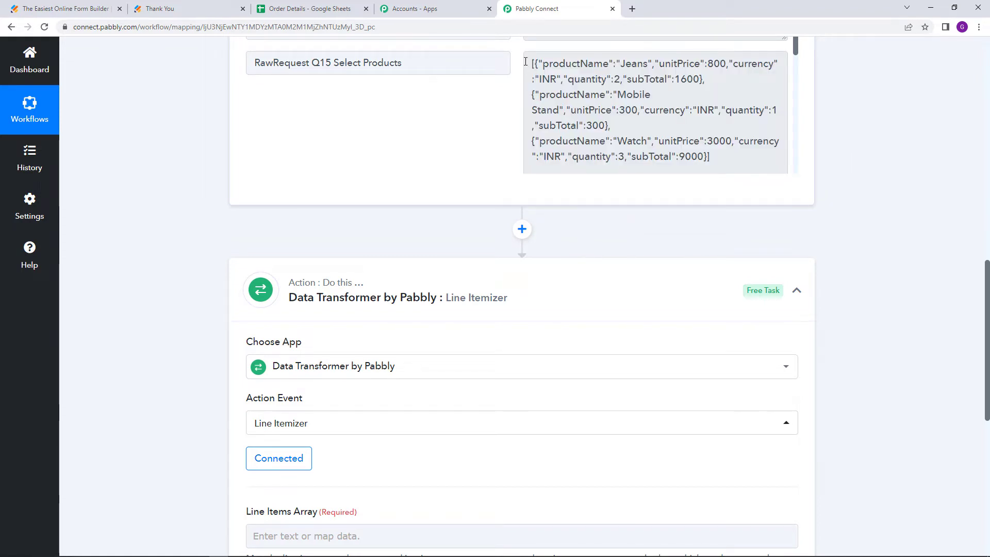
drag(532, 63, 622, 194)
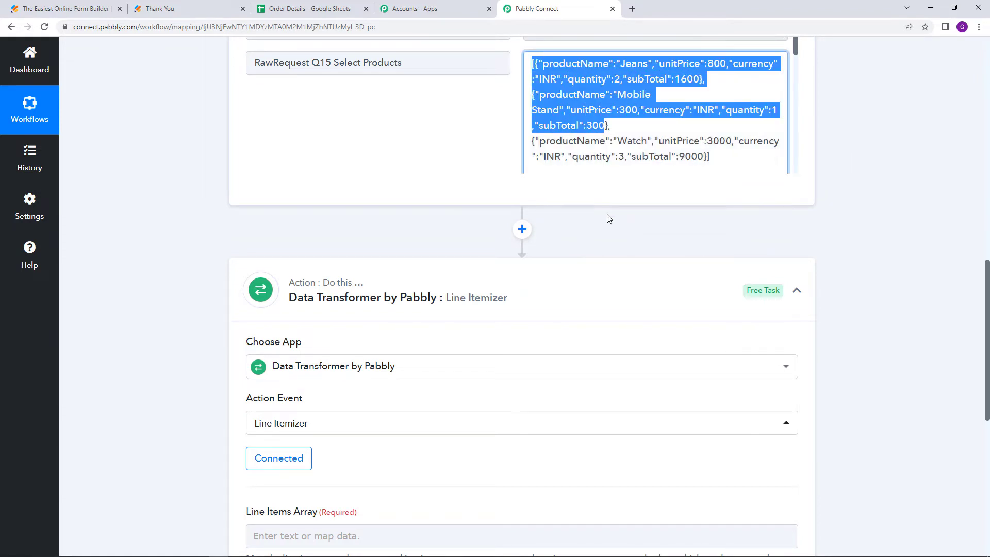
scroll(606, 227, down, 1)
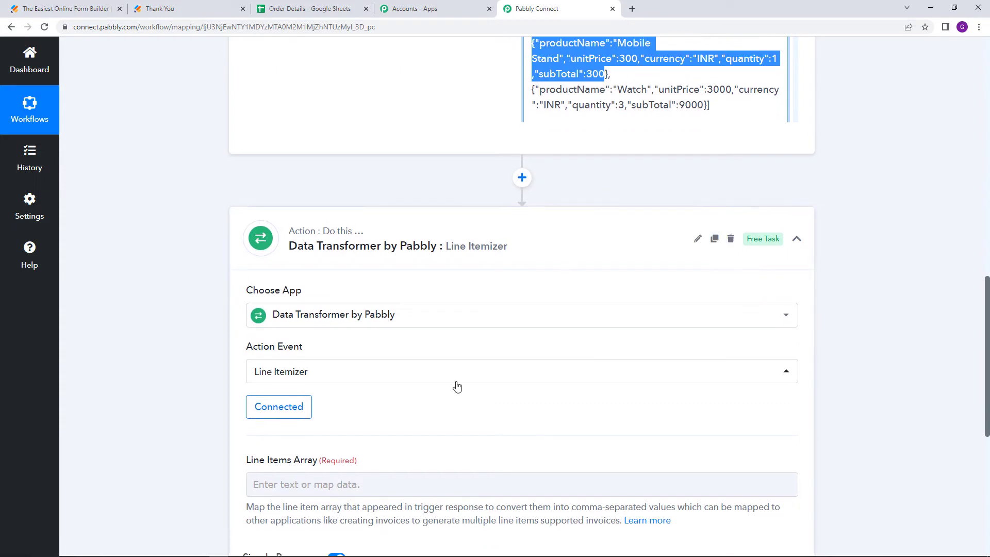
scroll(387, 460, down, 2)
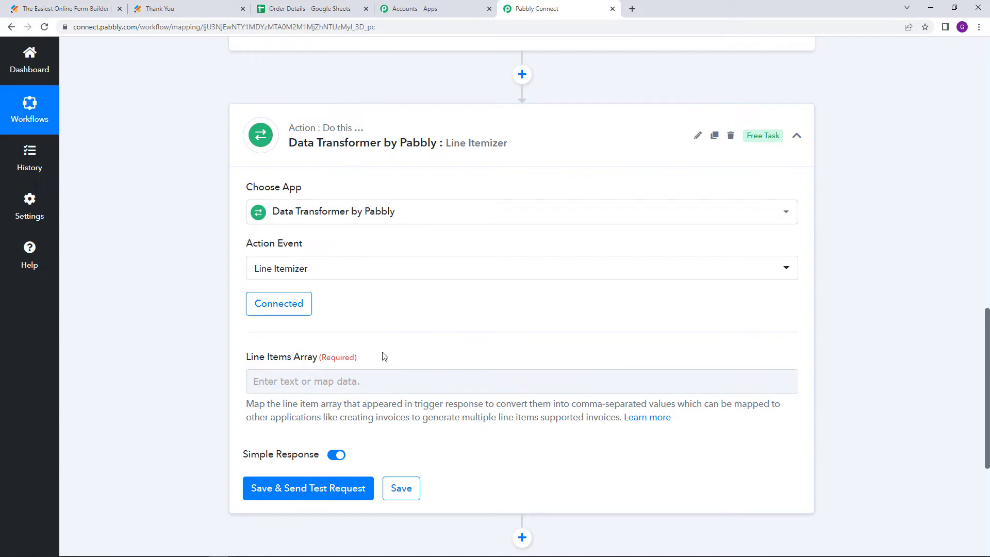
scroll(403, 351, up, 3)
scroll(597, 179, up, 2)
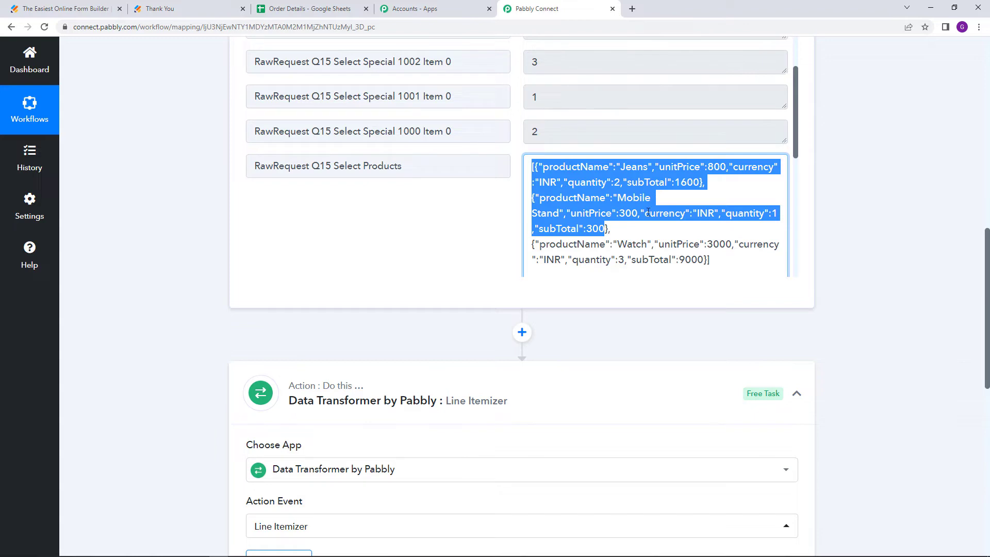
scroll(612, 210, down, 1)
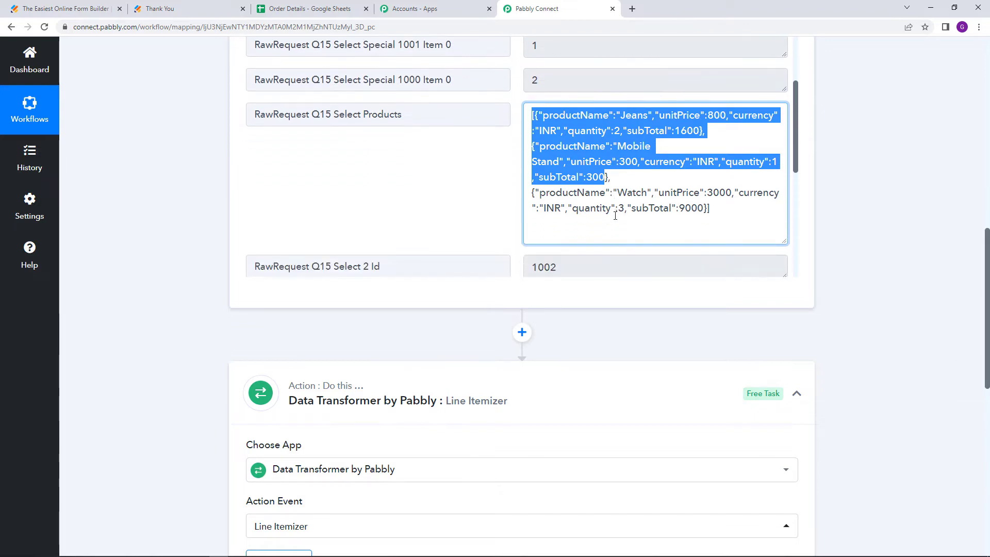
scroll(614, 181, down, 2)
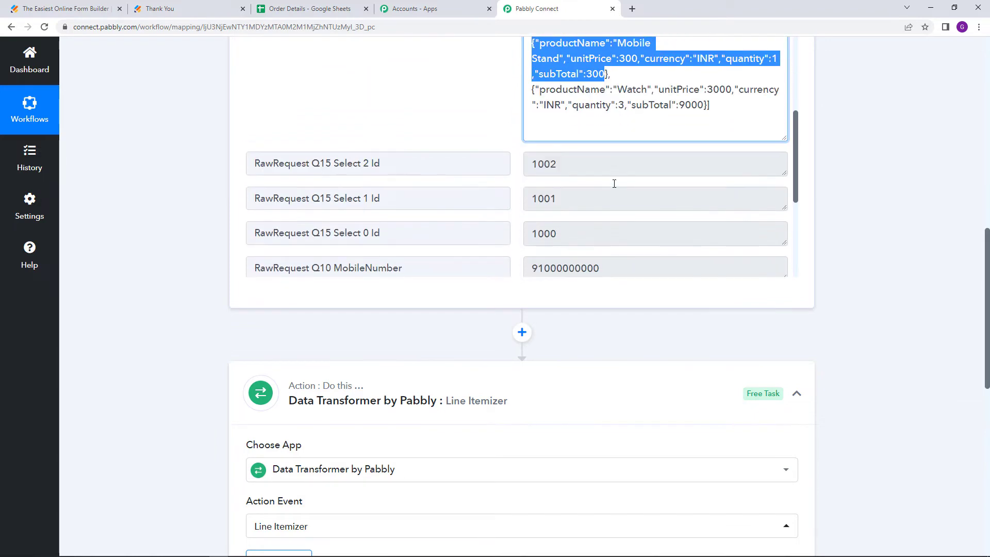
scroll(409, 338, down, 5)
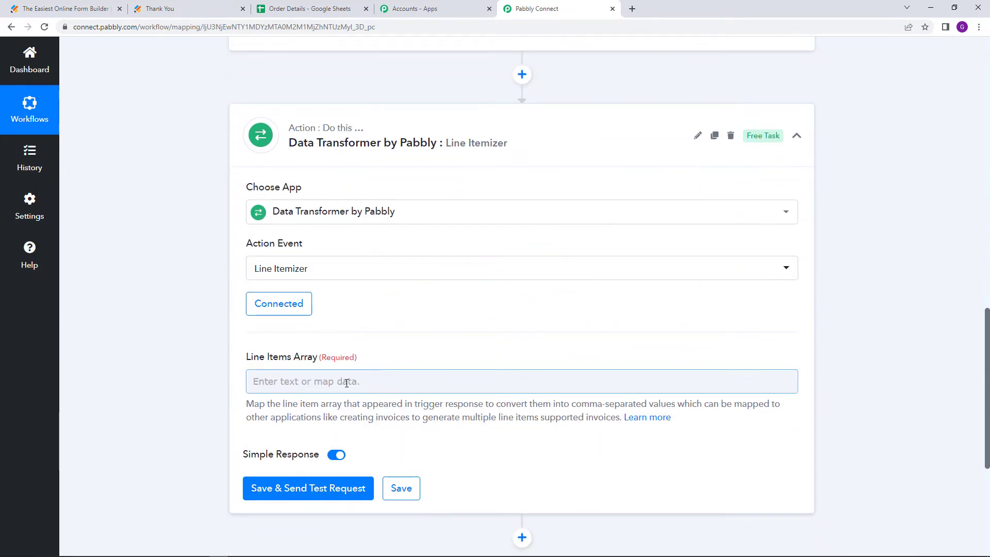
scroll(345, 380, up, 7)
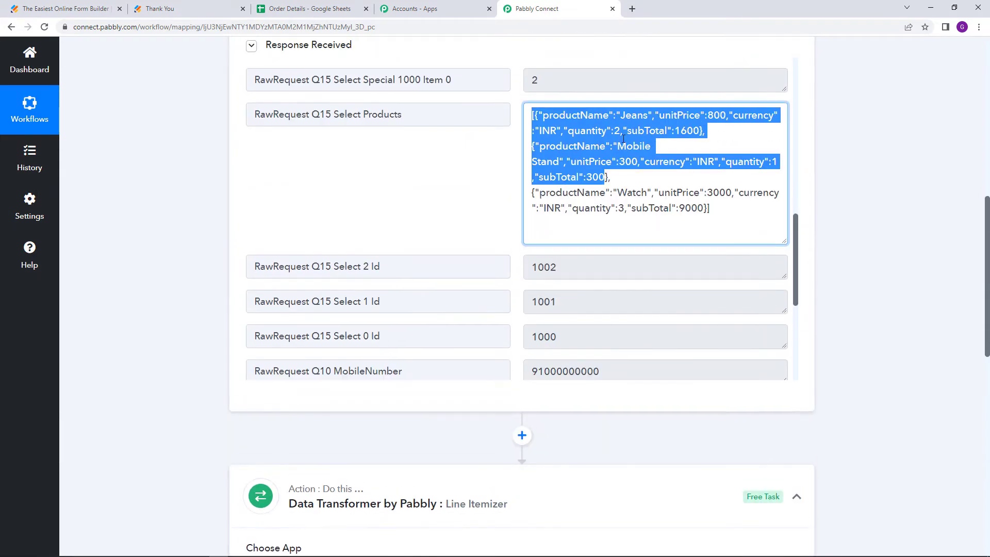
scroll(414, 328, down, 4)
scroll(414, 328, down, 7)
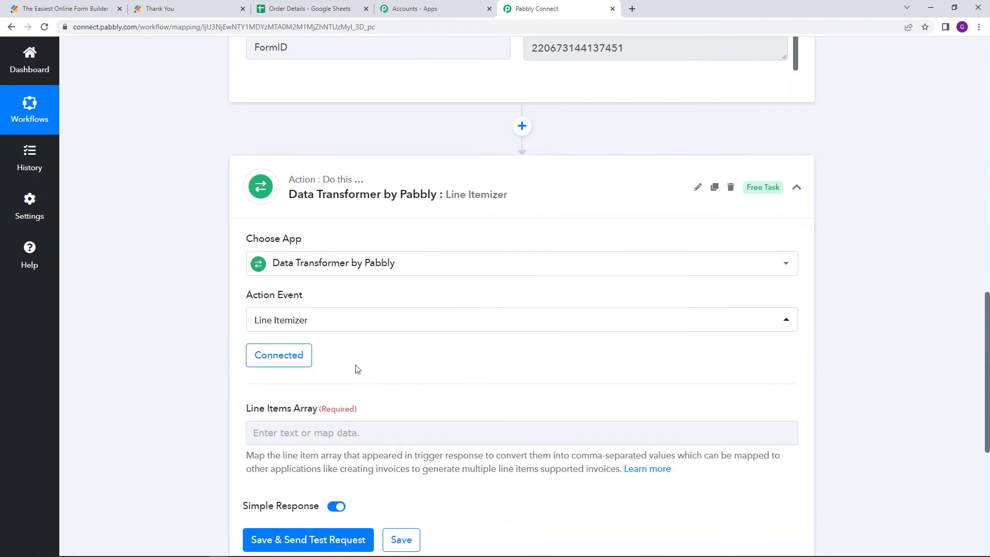
- Map RawRequest Q15 Select Products from the JotForm New Response data into the required Line Items Array
scroll(338, 430, down, 1)
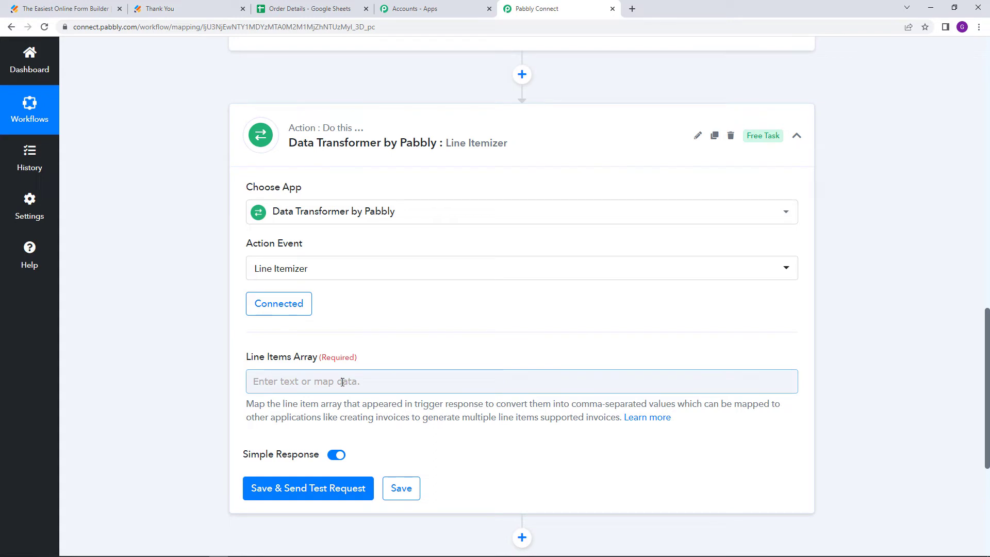
click(305, 381)
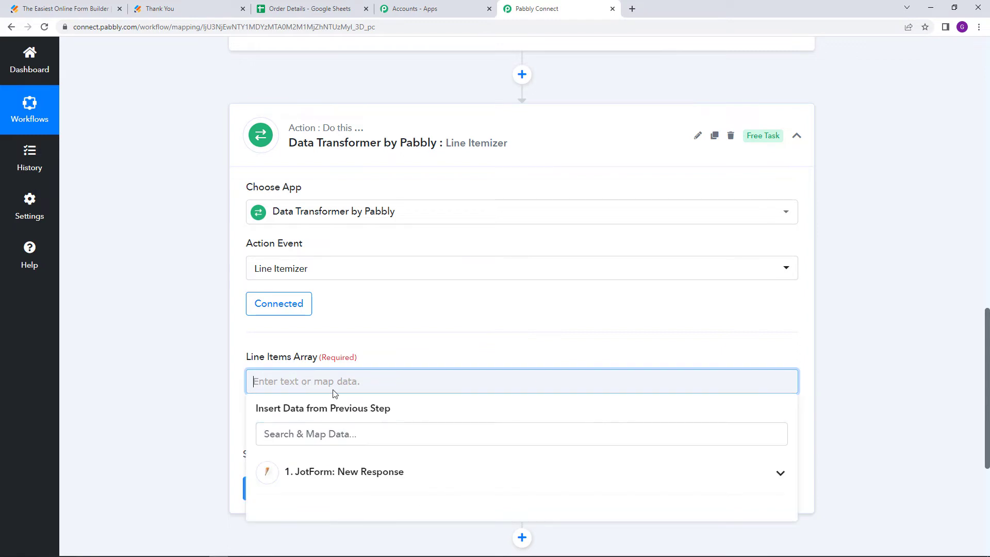
click(388, 434)
scroll(388, 434, down, 2)
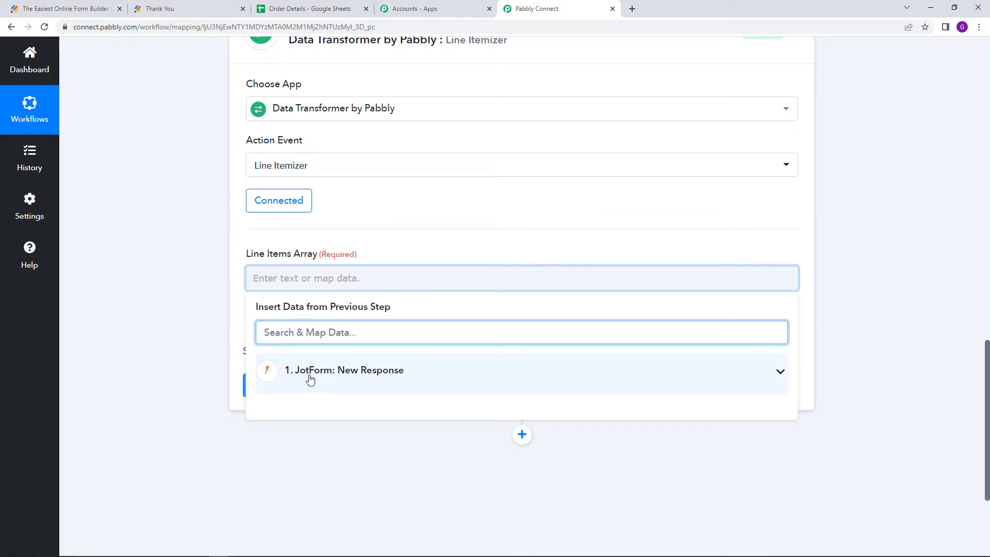
click(380, 374)
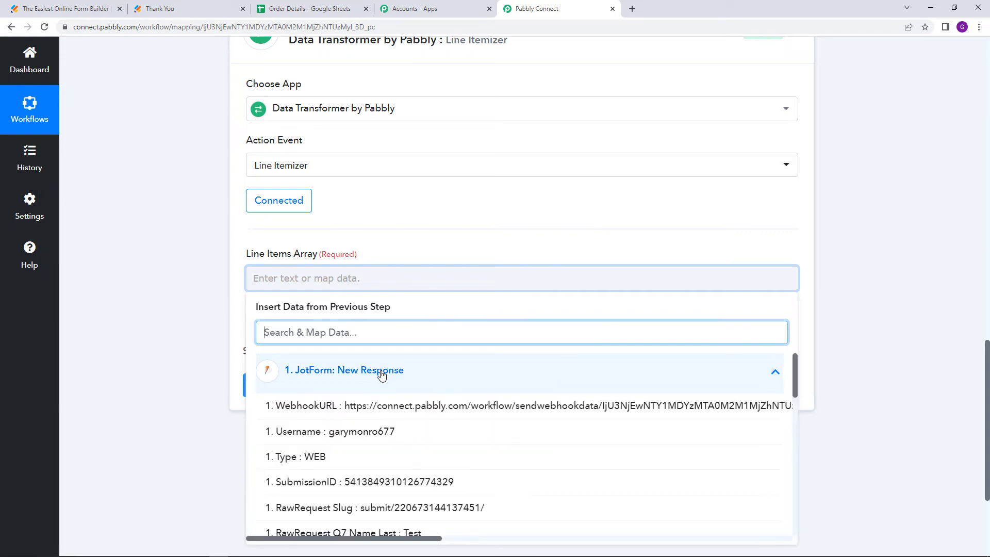
scroll(457, 415, down, 2)
scroll(598, 415, down, 6)
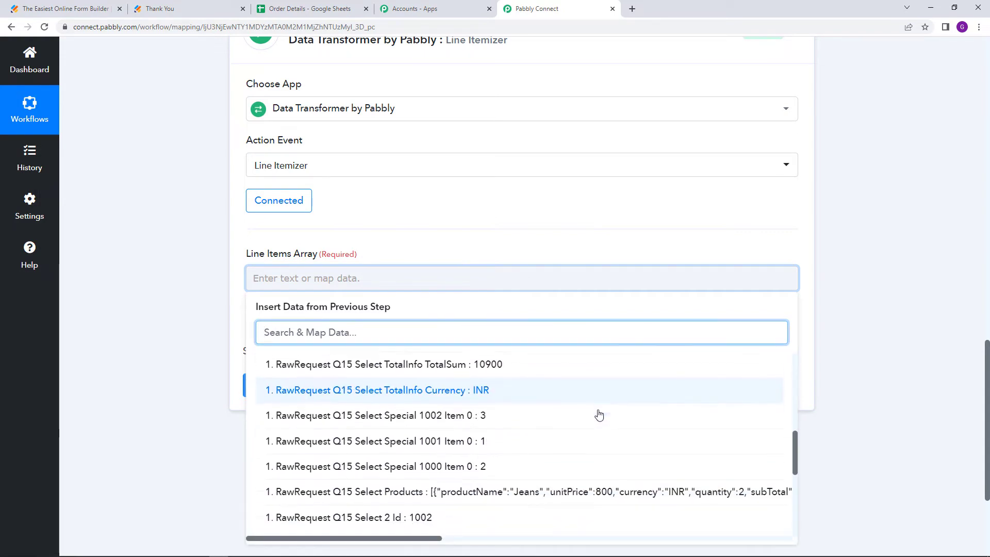
scroll(477, 391, up, 2)
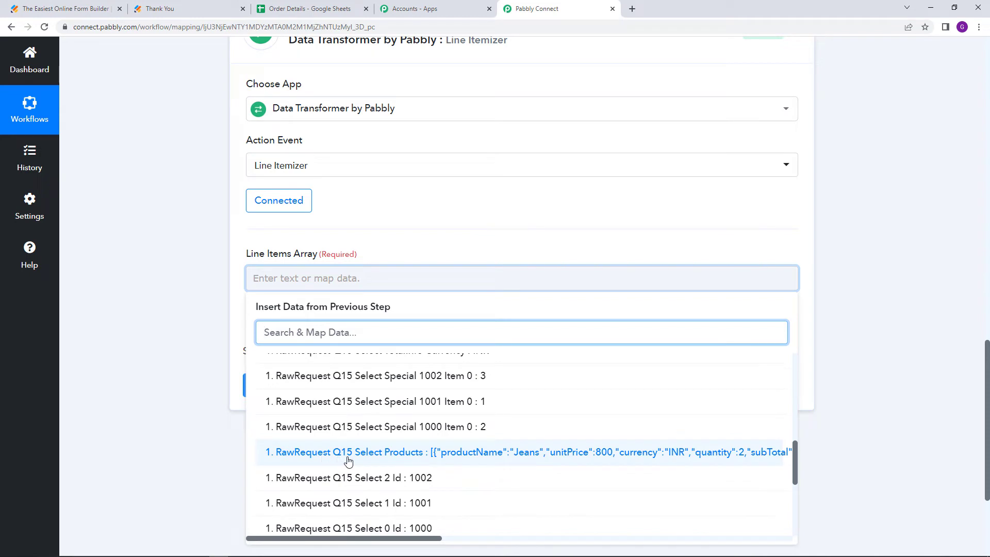
click(412, 456)
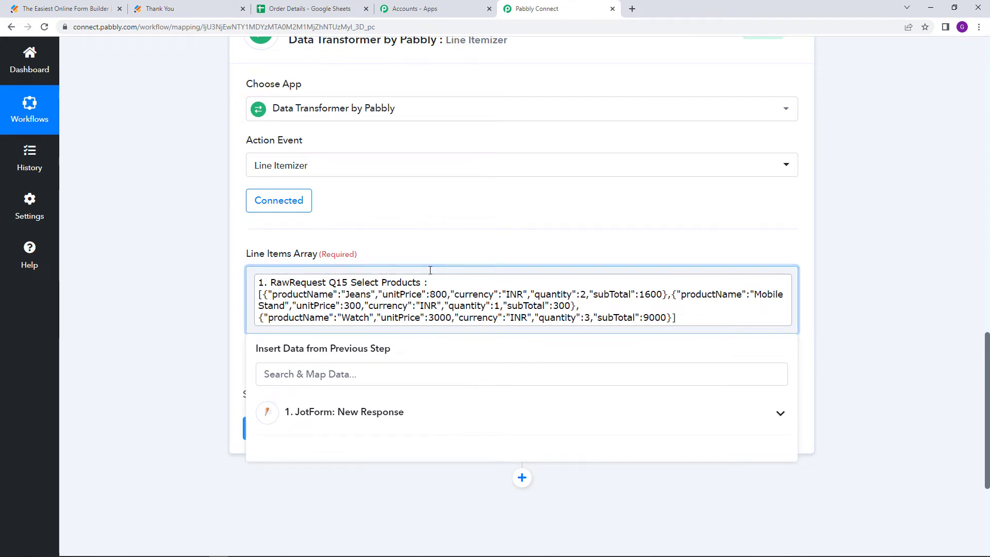
click(467, 243)
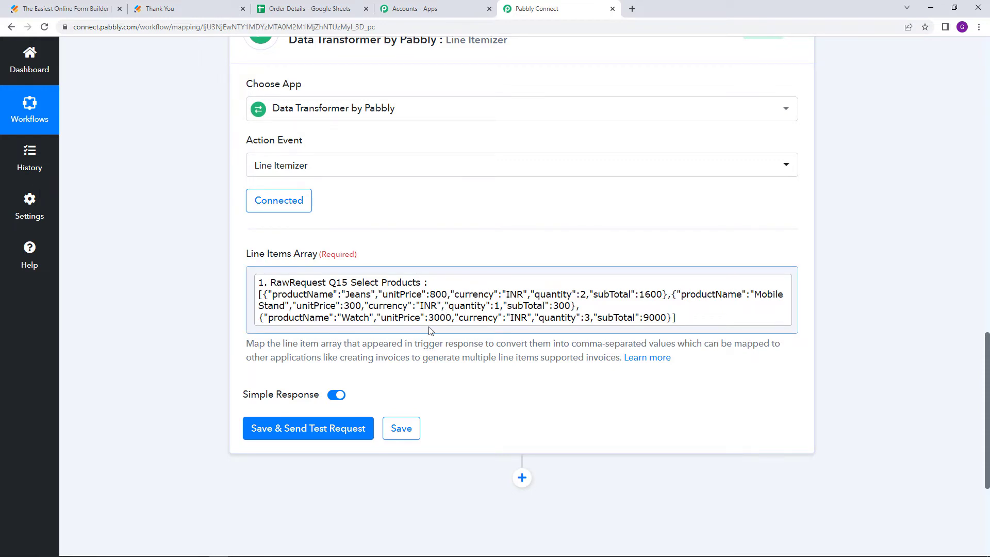
- Save the Line Itemizer step and send its test request, keeping Simple Response on
scroll(447, 308, down, 1)
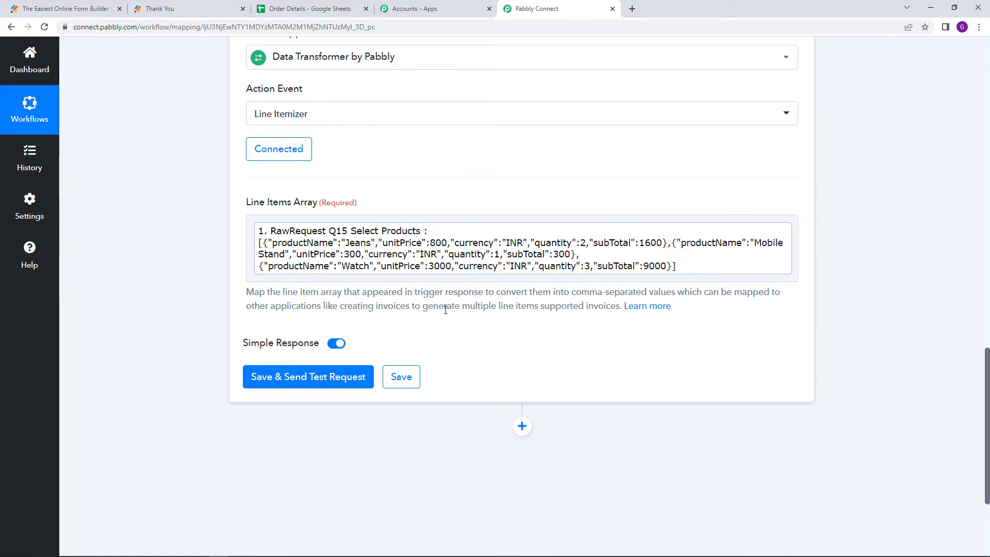
scroll(428, 321, down, 1)
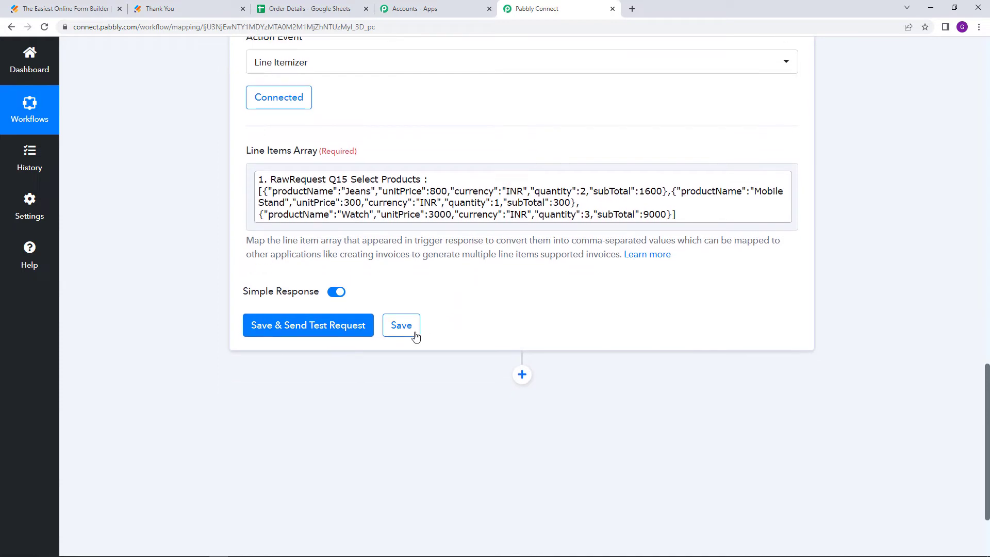
scroll(336, 214, up, 1)
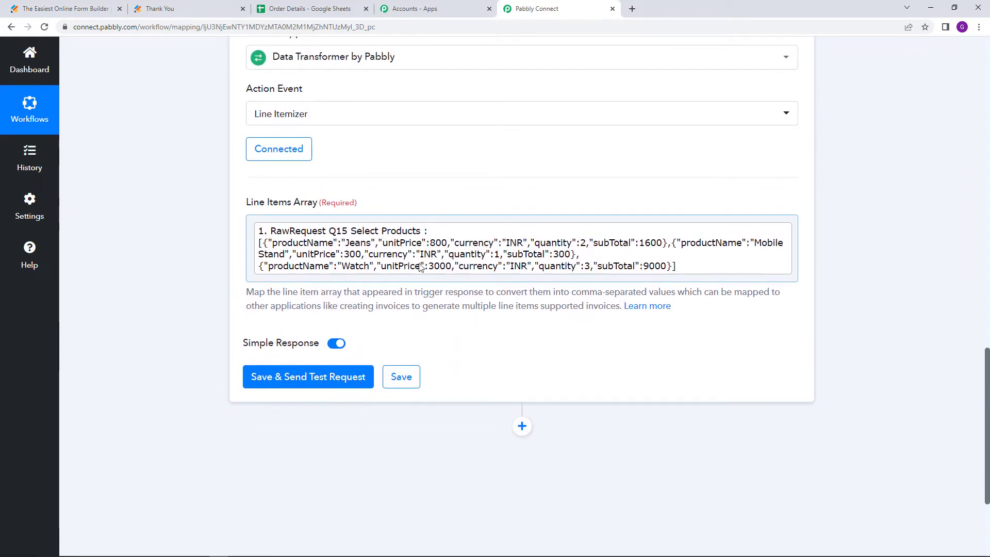
click(309, 376)
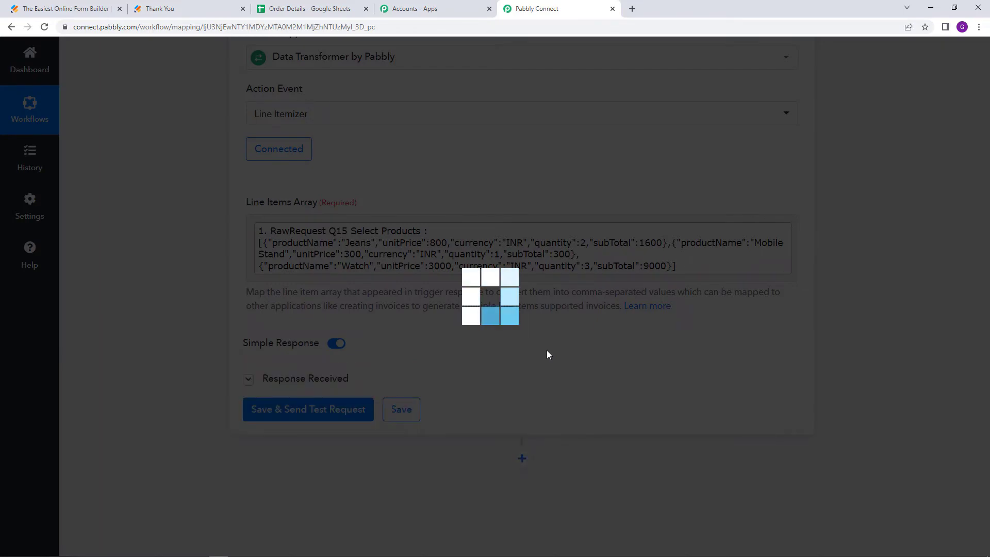
- Examine the Line Itemizer response's ProductName, UnitPrice, Quantity and SubTotal values against the mapped Line Items Array
scroll(855, 368, down, 1)
scroll(856, 367, down, 2)
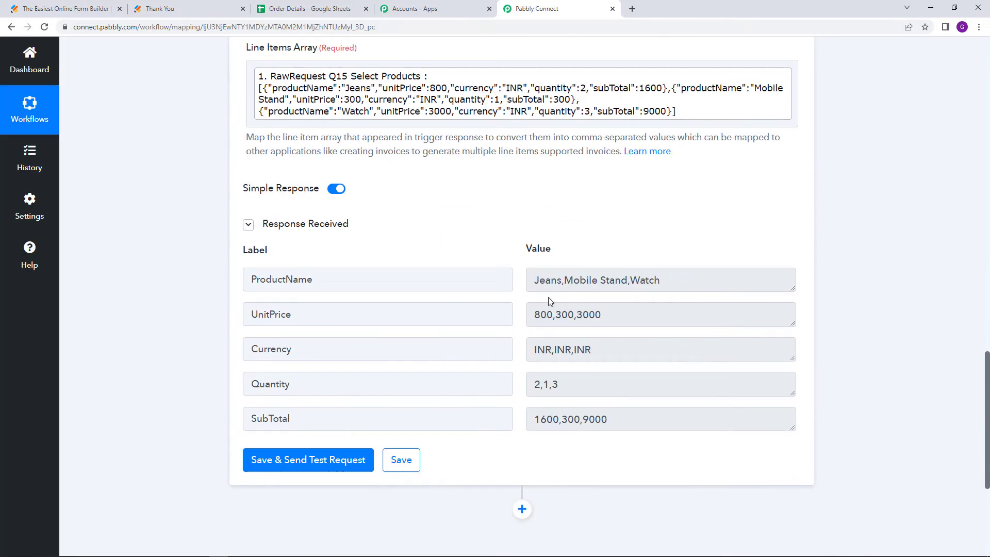
drag(533, 281, 668, 287)
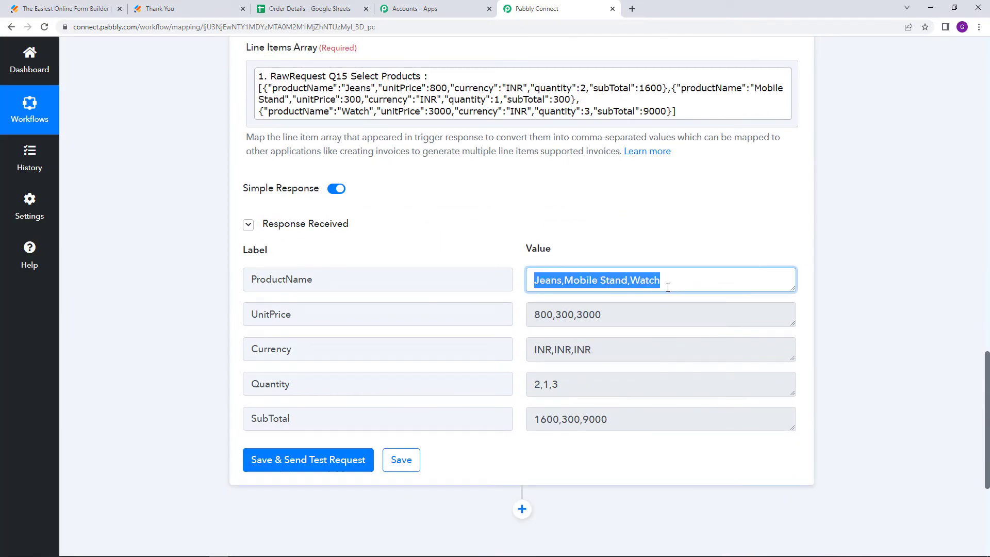
click(573, 281)
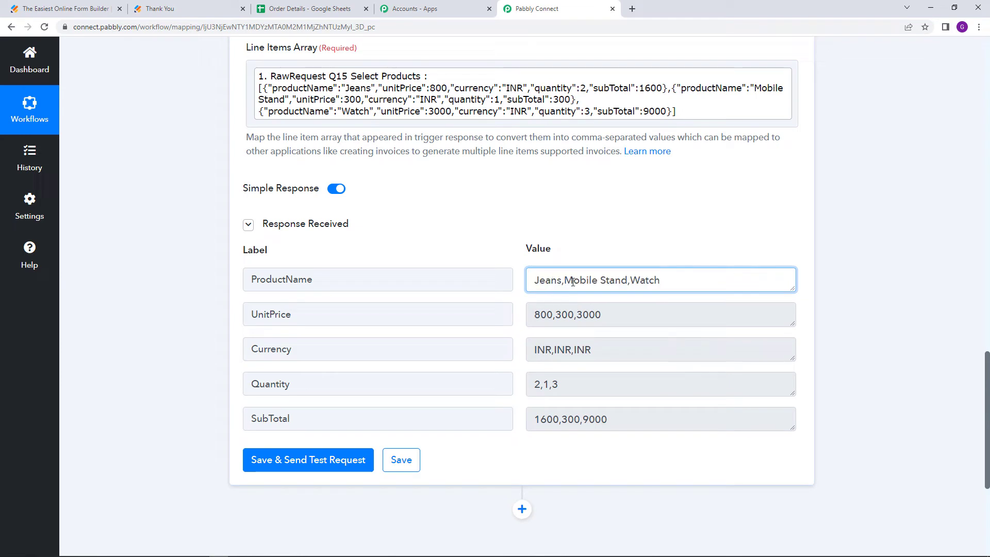
double_click(643, 281)
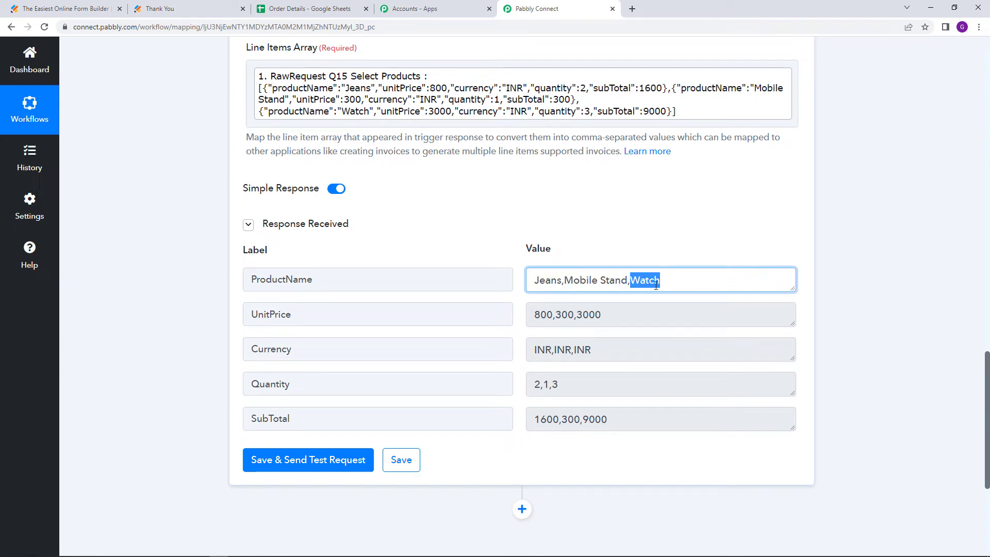
click(537, 316)
double_click(541, 316)
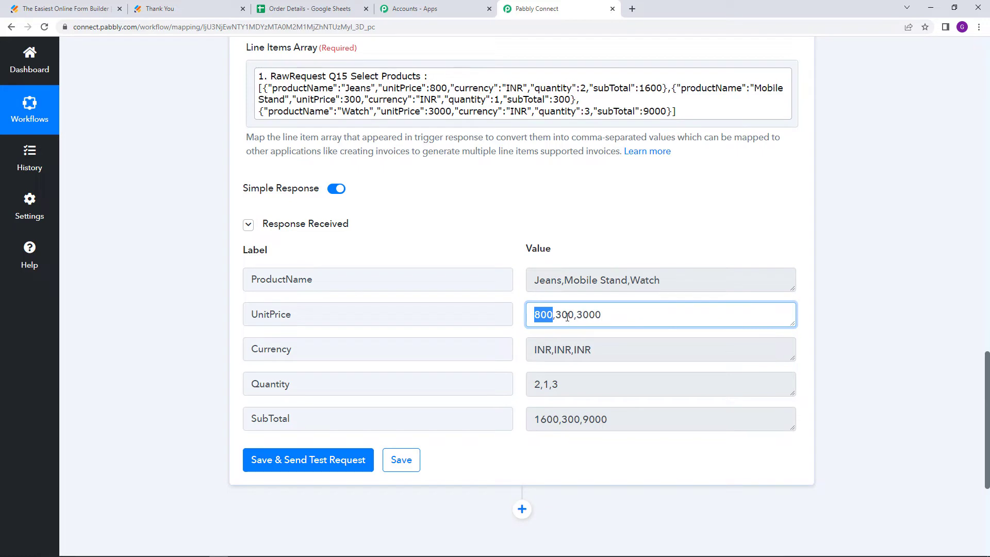
scroll(575, 316, down, 1)
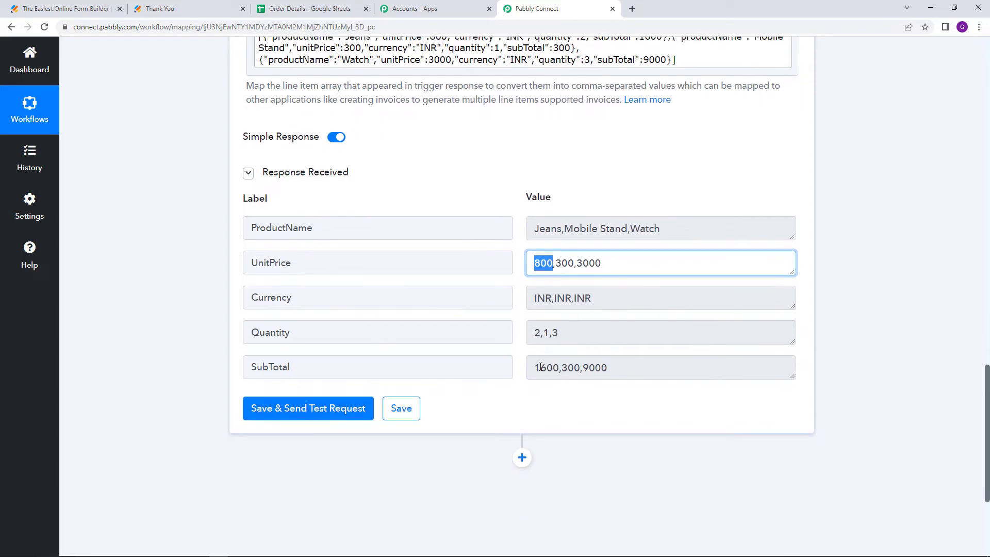
drag(534, 370, 560, 370)
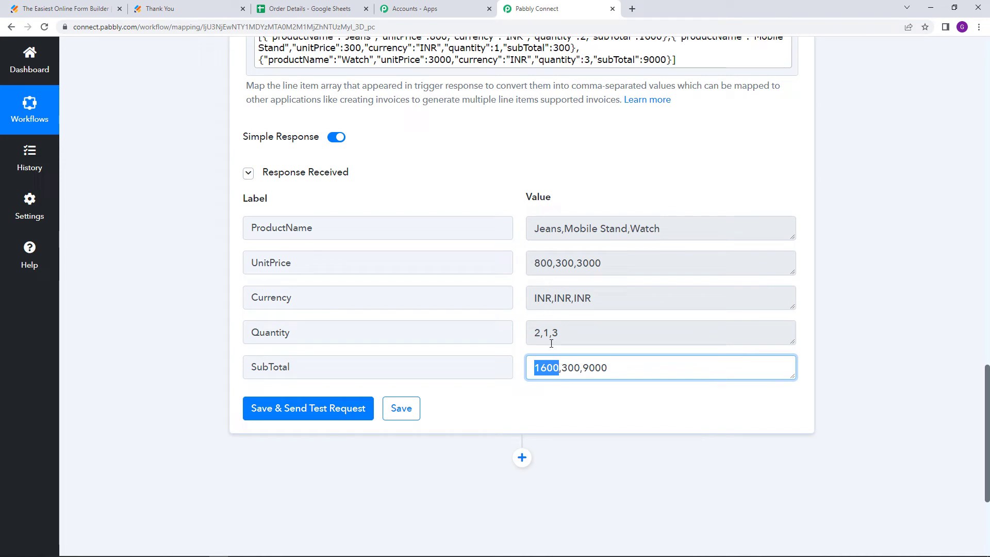
click(559, 264)
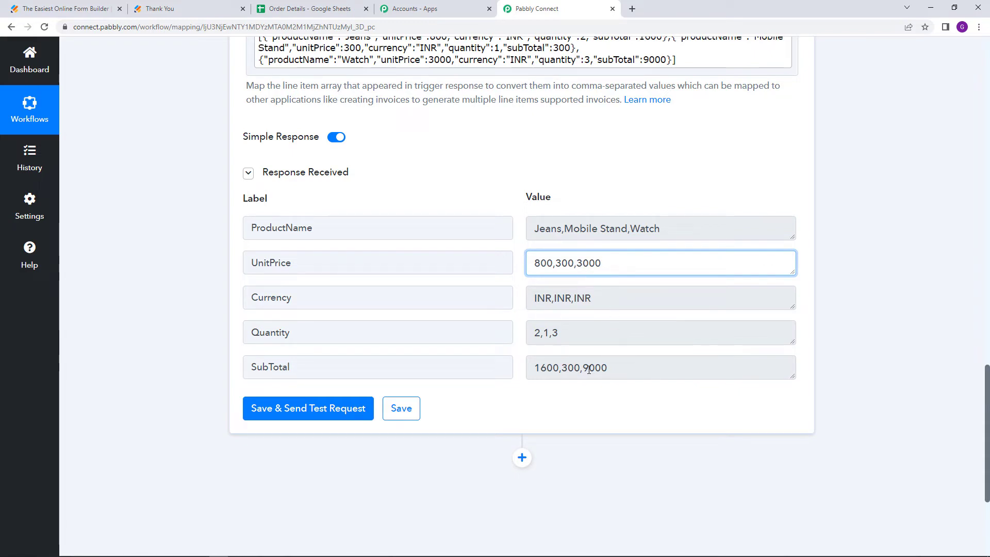
drag(584, 369, 619, 369)
click(643, 418)
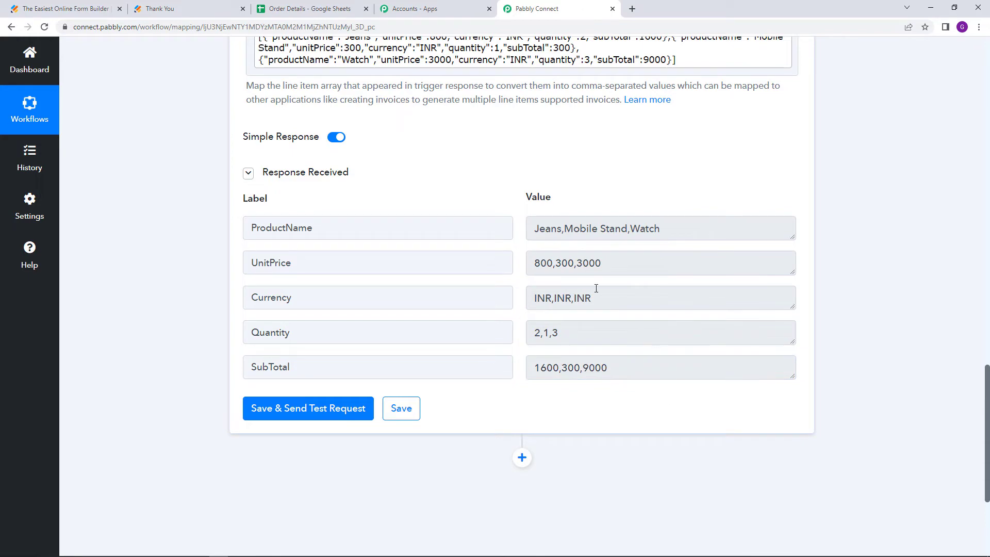
scroll(486, 216, up, 7)
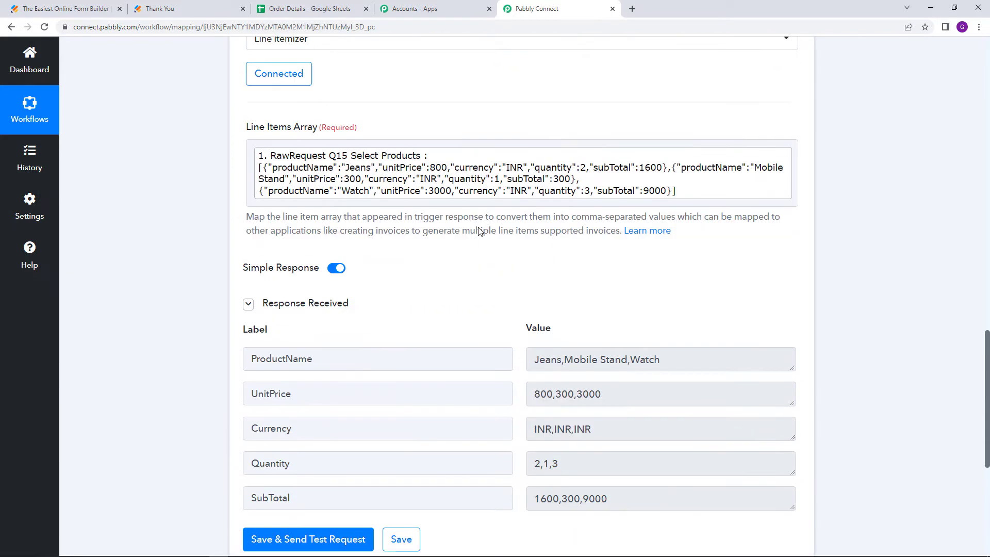
scroll(464, 288, down, 8)
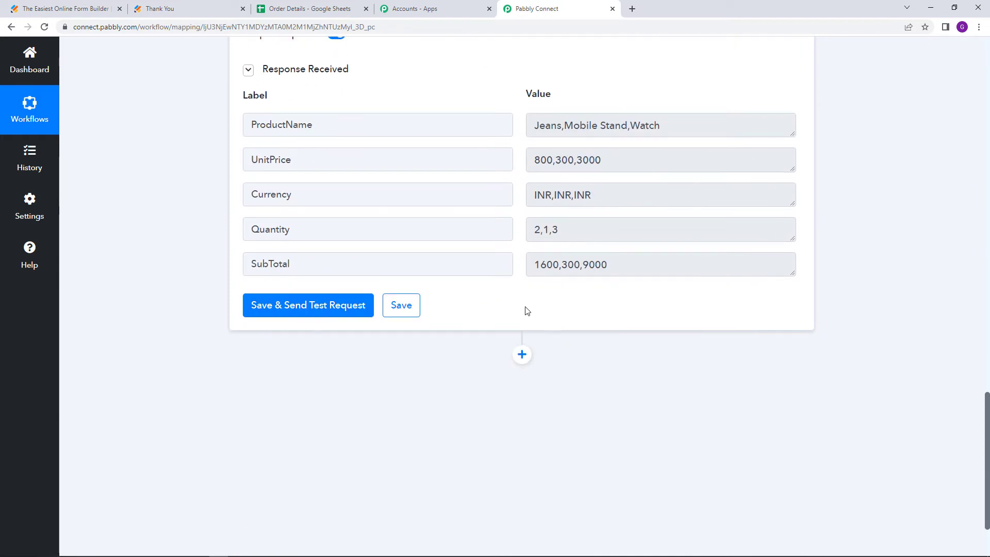
- Add a new action step after the Line Itemizer and choose Google Sheets as its app
scroll(526, 294, down, 2)
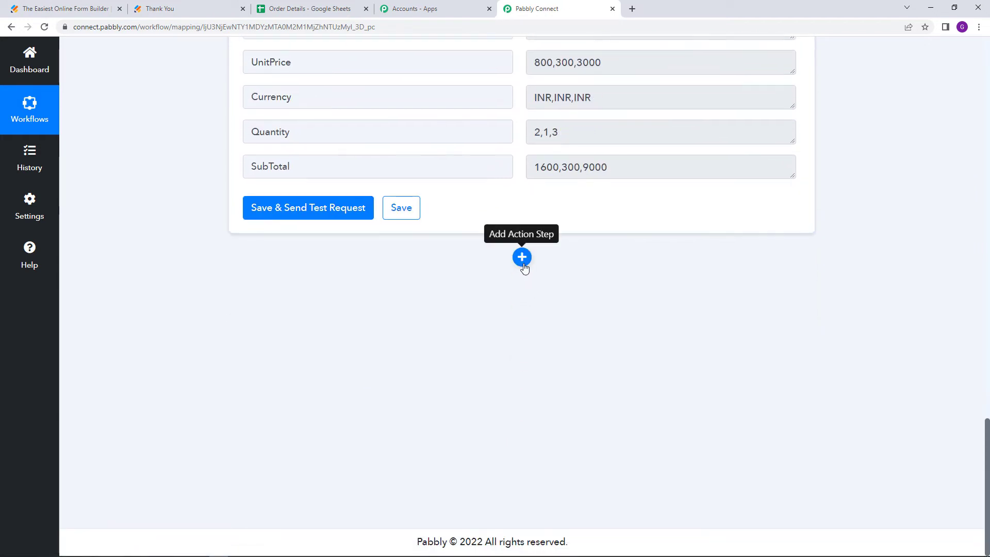
click(524, 260)
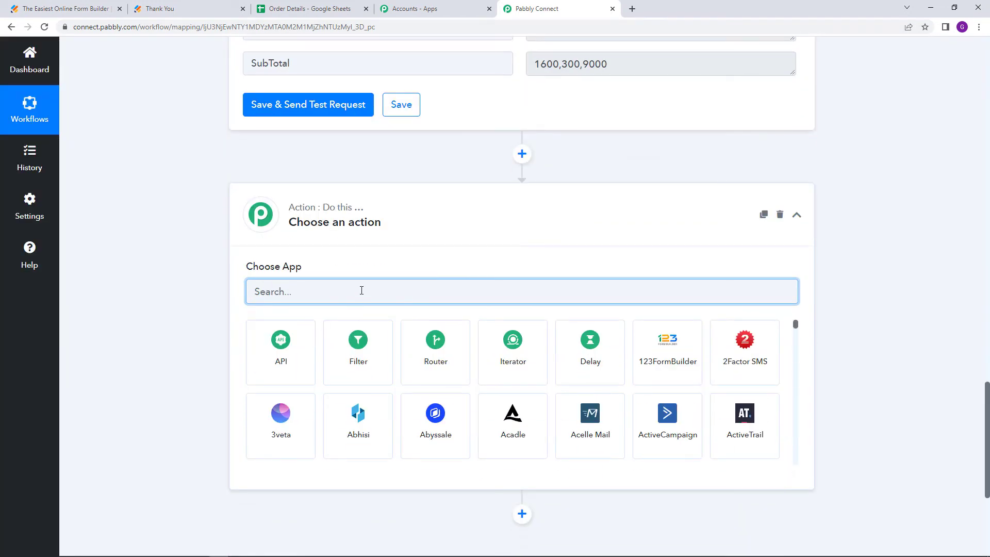
text(google)
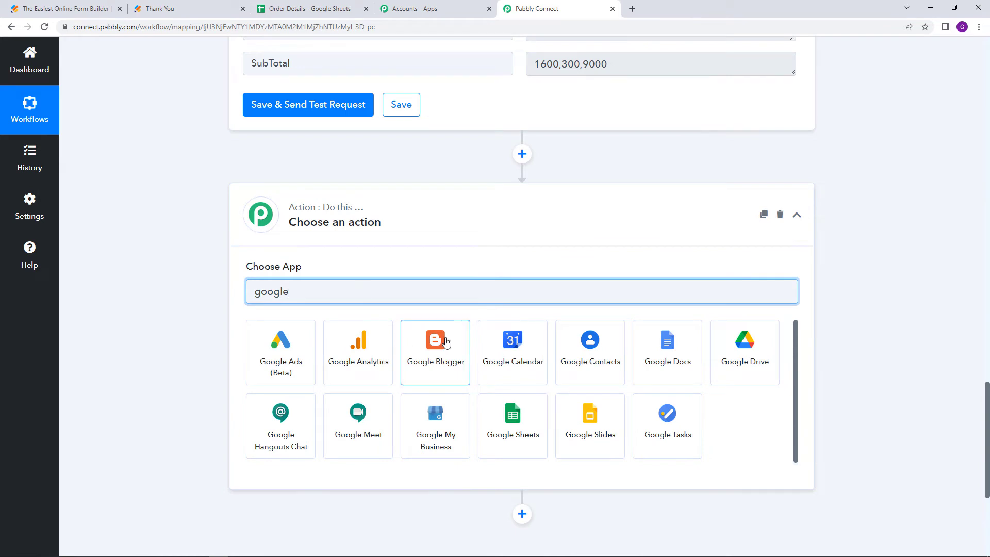
click(510, 434)
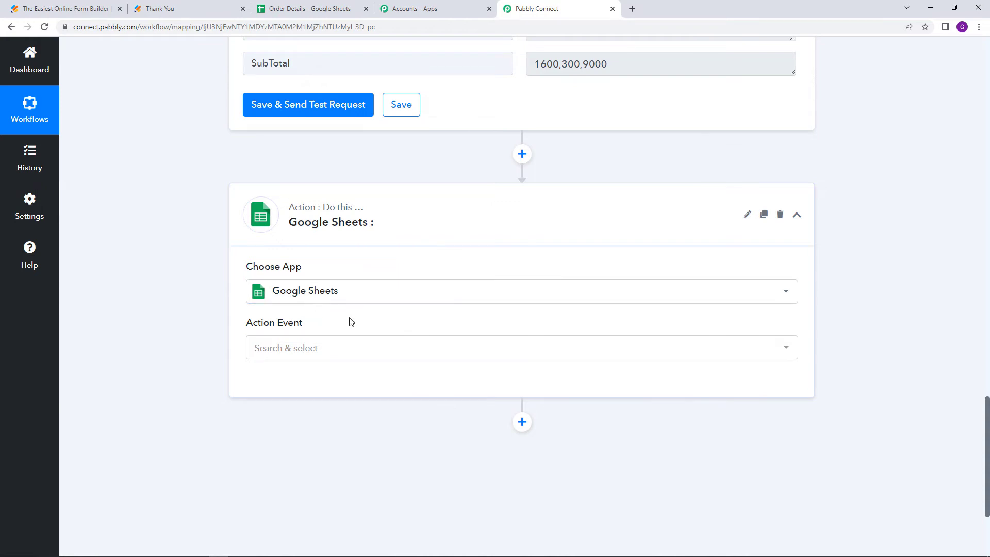
- Set the Google Sheets step's action event to Add Multiple Rows
scroll(351, 321, down, 1)
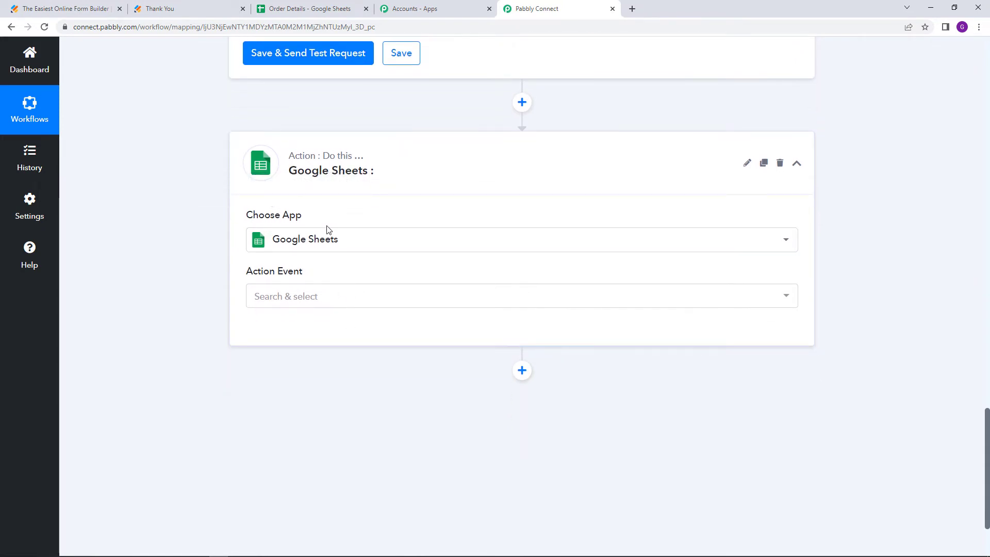
click(327, 298)
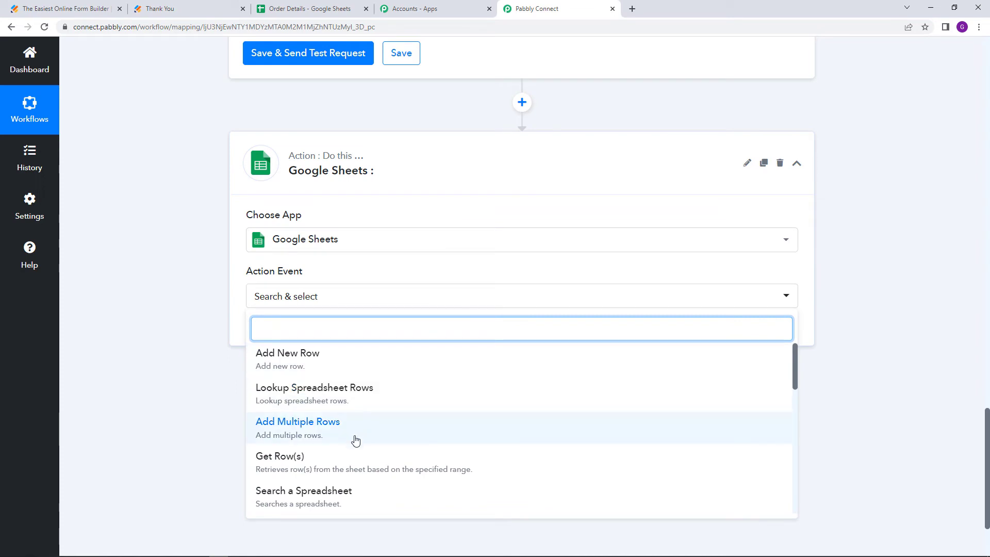
scroll(355, 440, down, 2)
scroll(355, 440, down, 5)
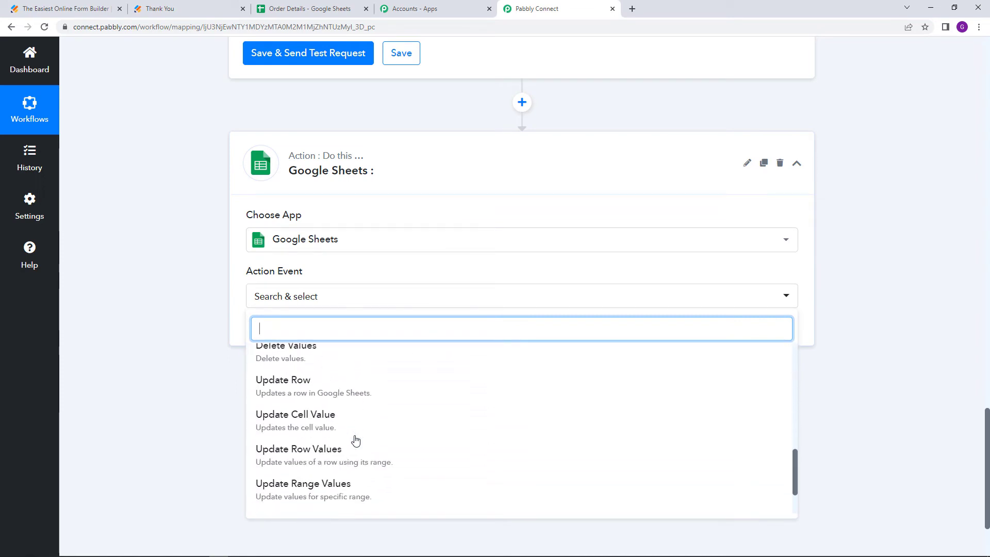
scroll(356, 435, up, 3)
scroll(361, 434, up, 4)
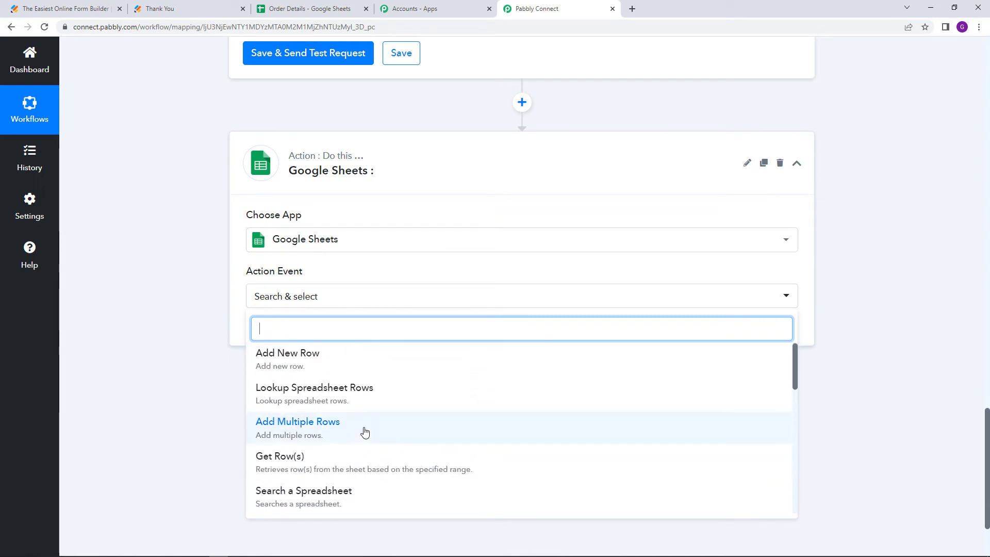
click(307, 430)
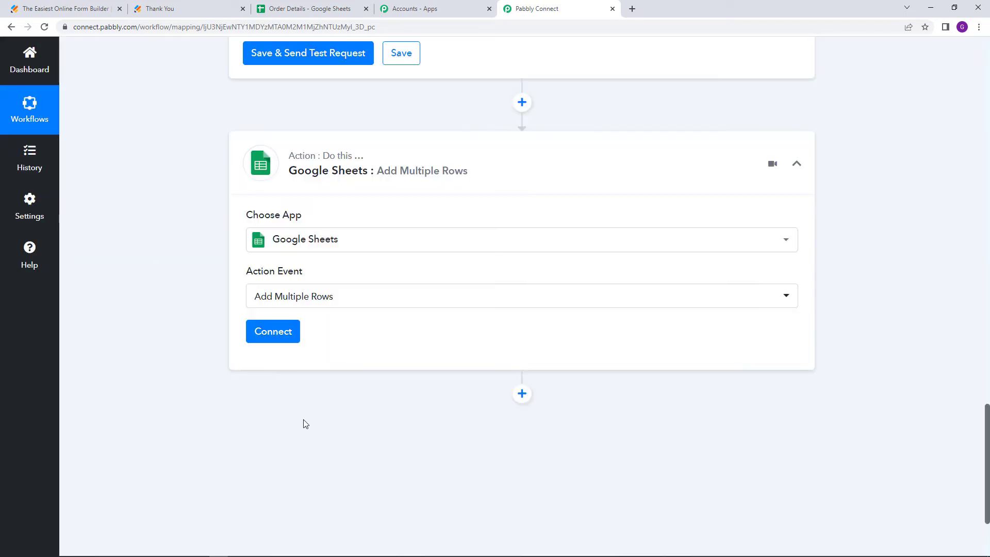
- Connect the Google Sheets step through a new connection, authorising access with the Google account that owns the order spreadsheet
click(288, 328)
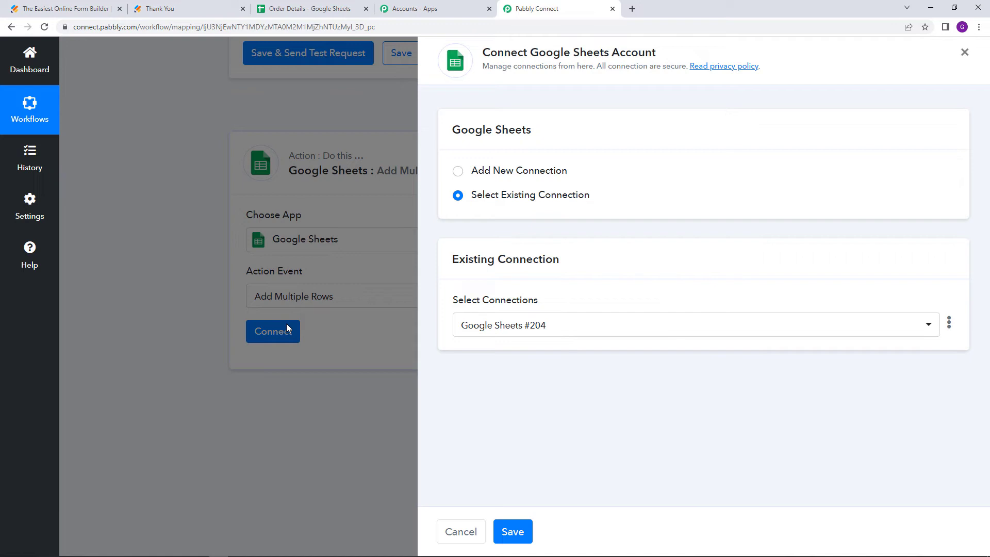
click(463, 177)
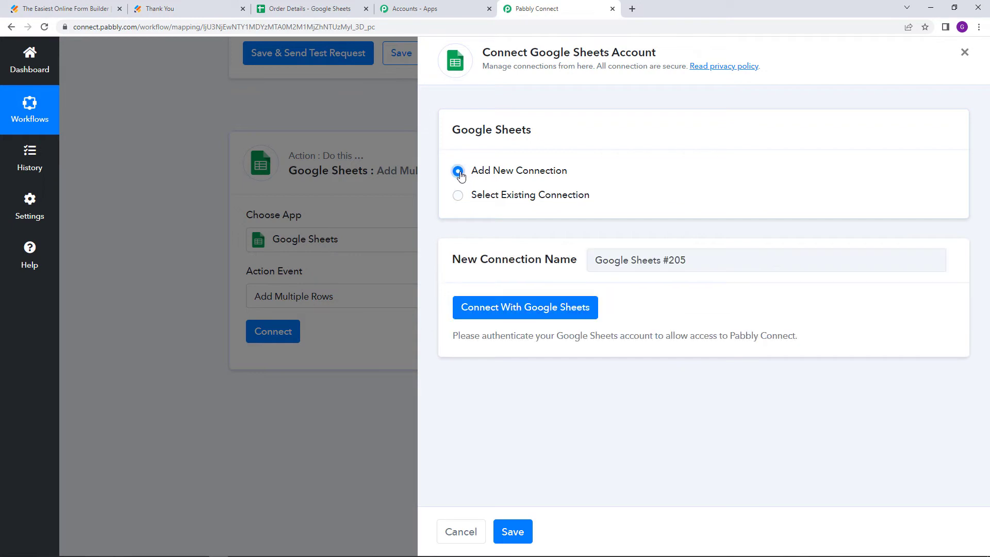
click(544, 308)
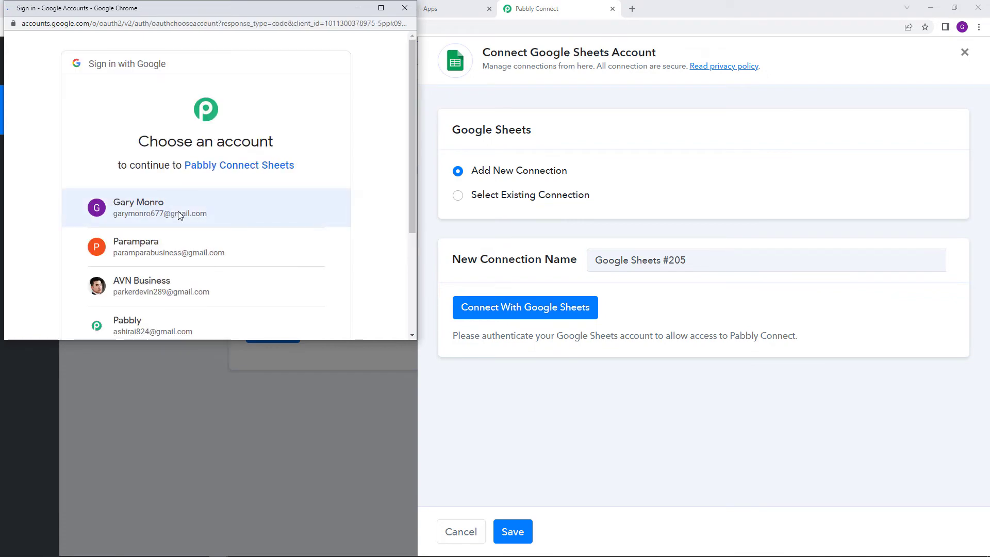
click(176, 210)
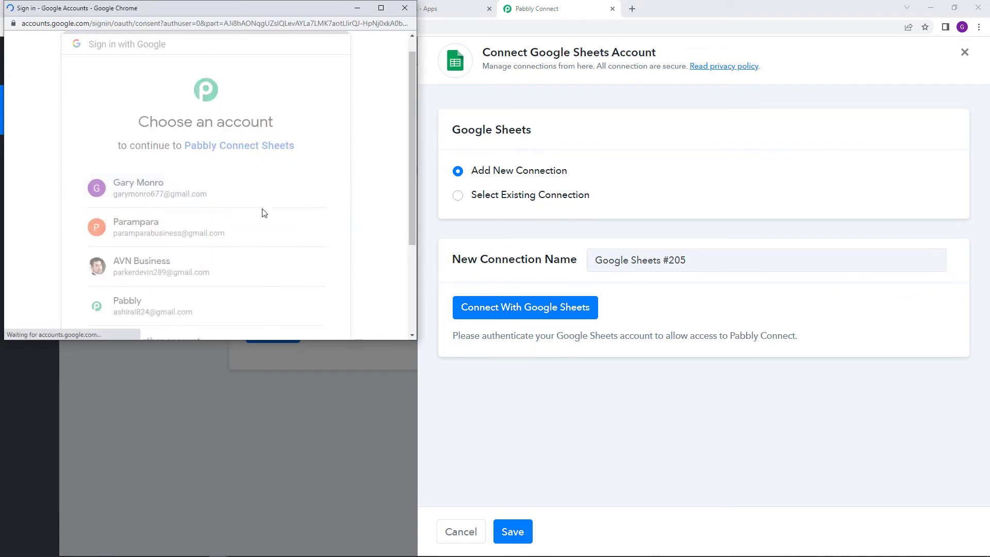
scroll(263, 212, down, 5)
click(284, 250)
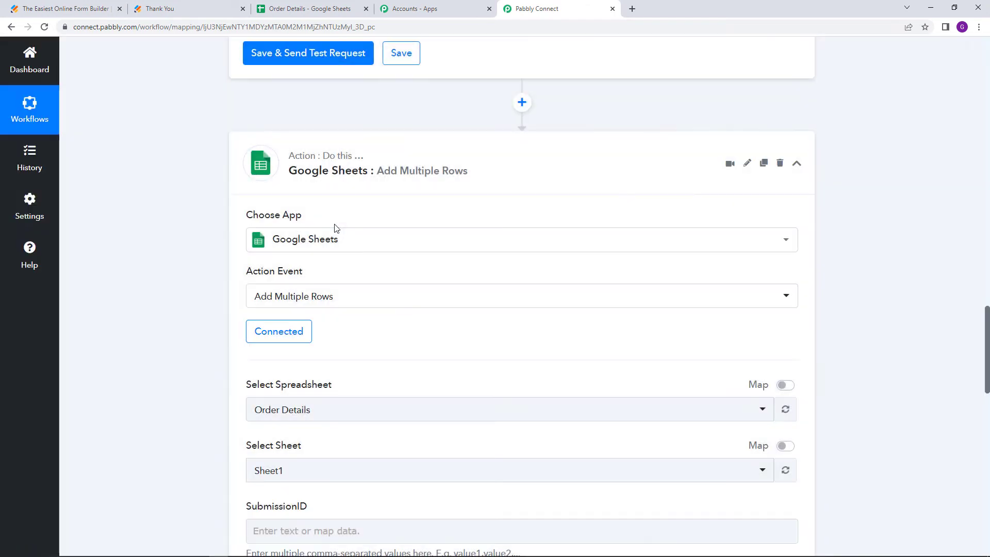
- Review the header columns of the Order Details spreadsheet, from SubmissionID to Delivery Date, against the Add Multiple Rows fields
scroll(335, 226, down, 3)
scroll(335, 227, down, 1)
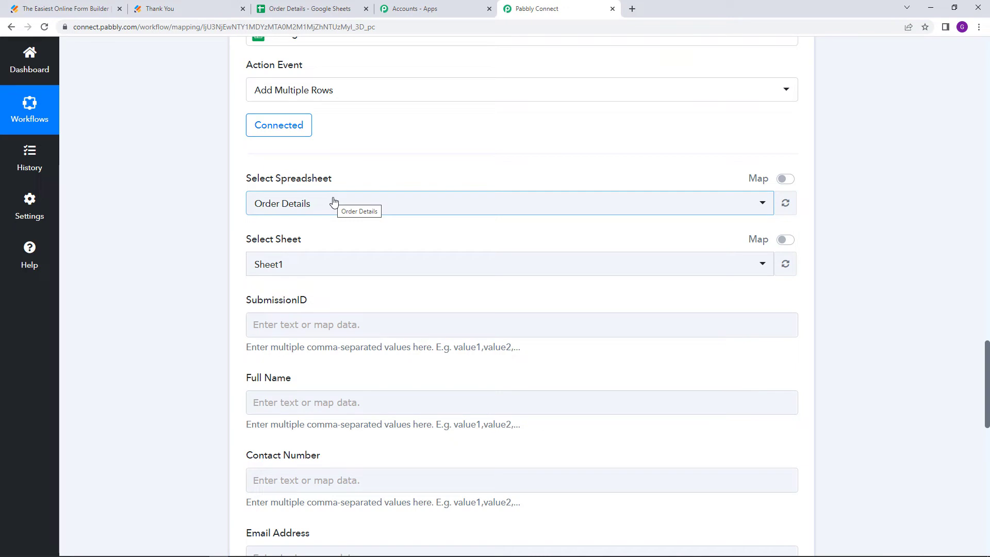
click(297, 3)
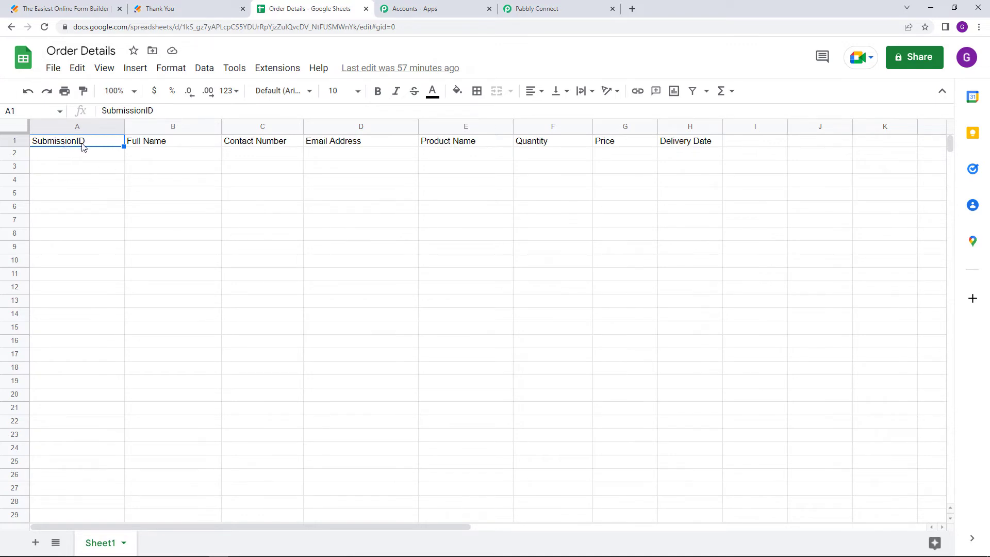
click(206, 144)
click(249, 145)
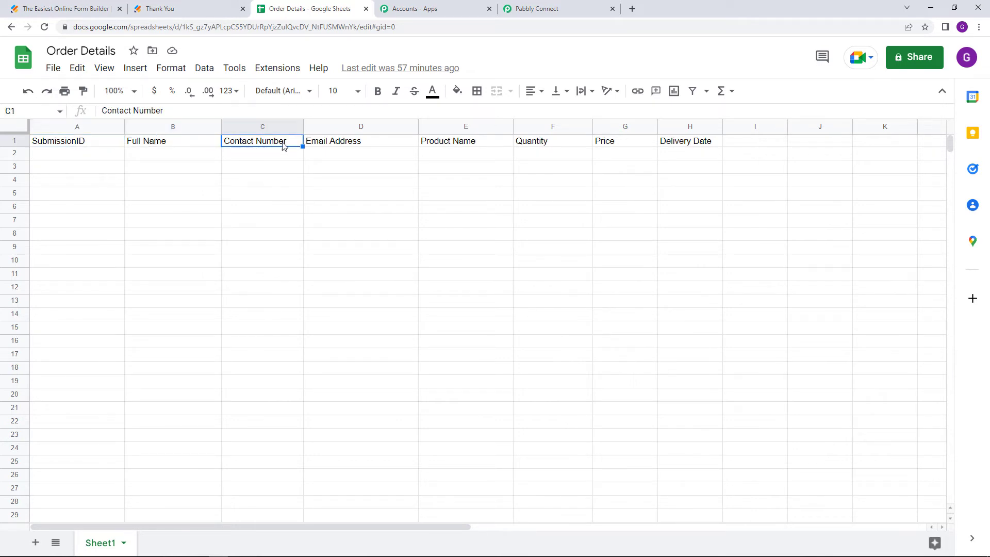
click(335, 144)
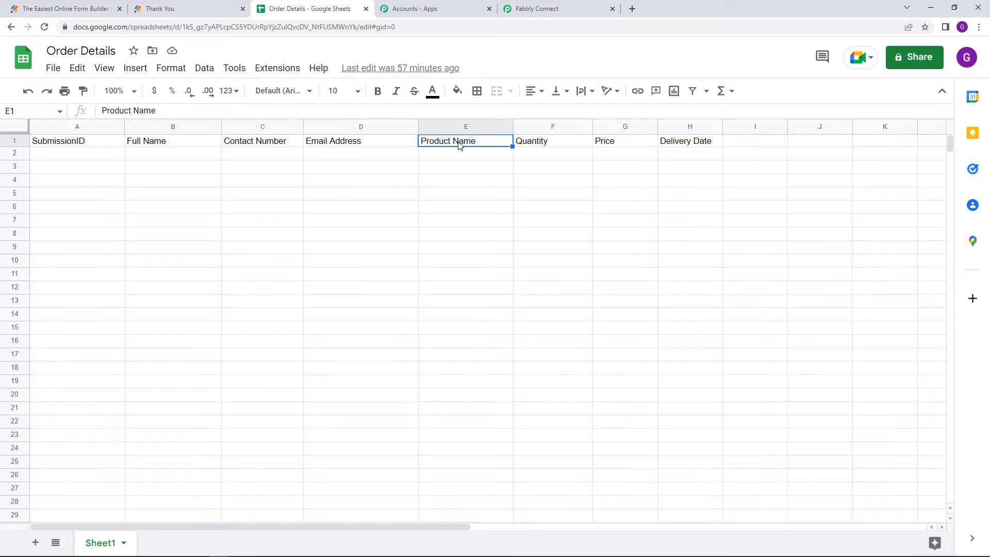
click(544, 144)
click(607, 146)
click(686, 146)
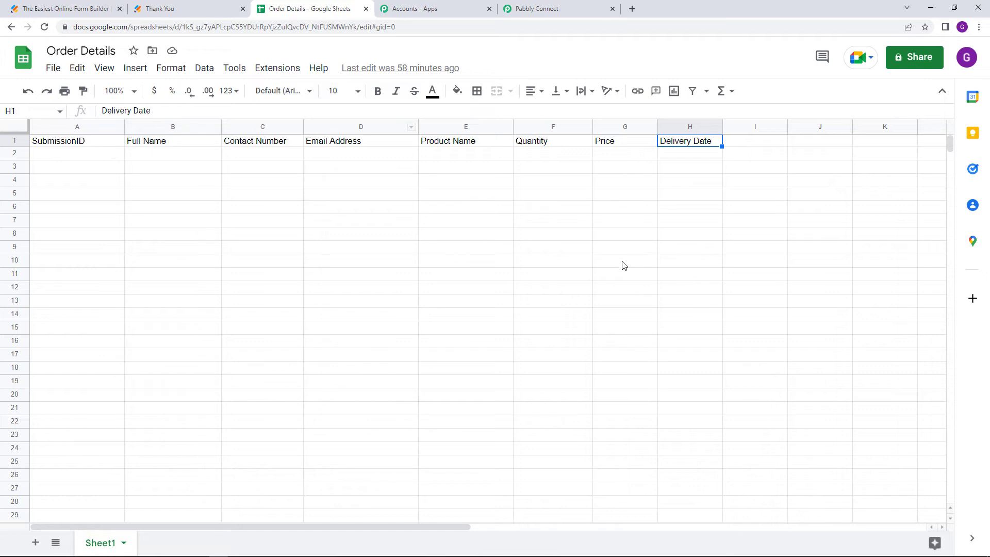
- Select the Order Details spreadsheet in the Add Multiple Rows step and check the selected Sheet1 against the spreadsheet's sheet tabs
click(537, 7)
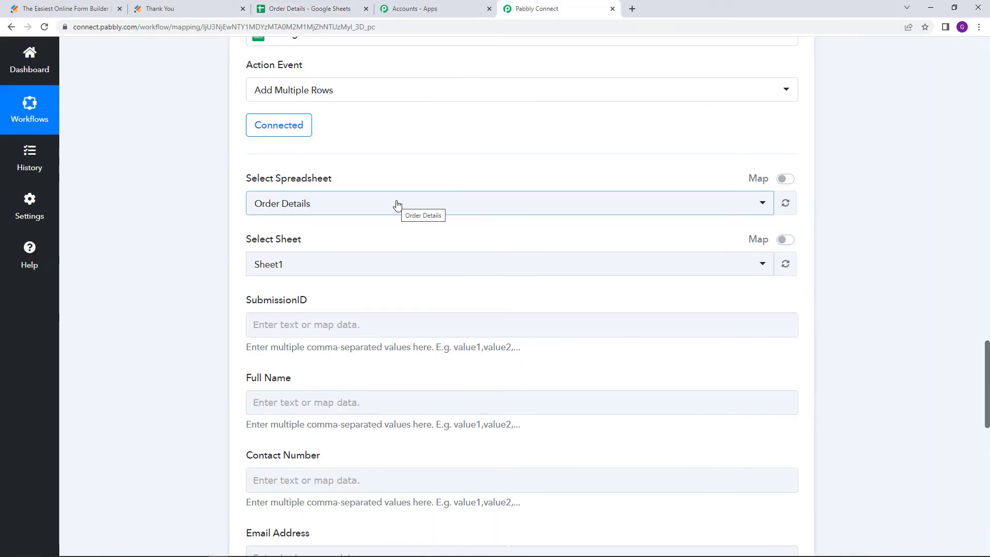
click(396, 205)
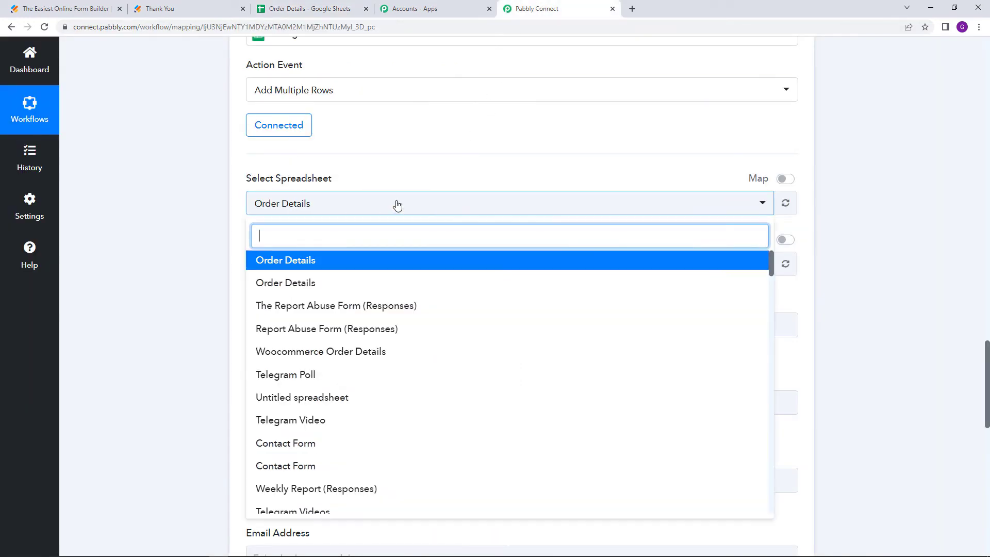
click(364, 270)
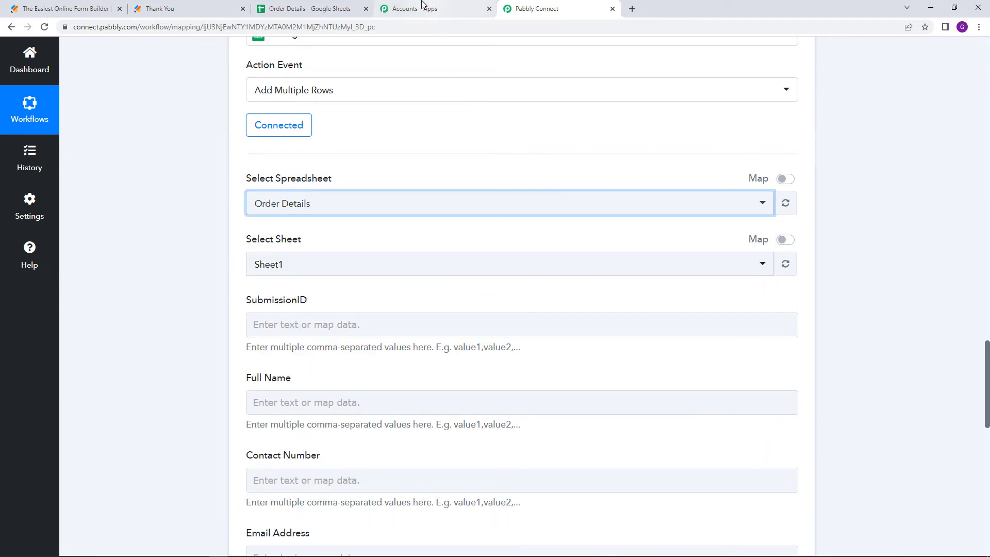
click(326, 12)
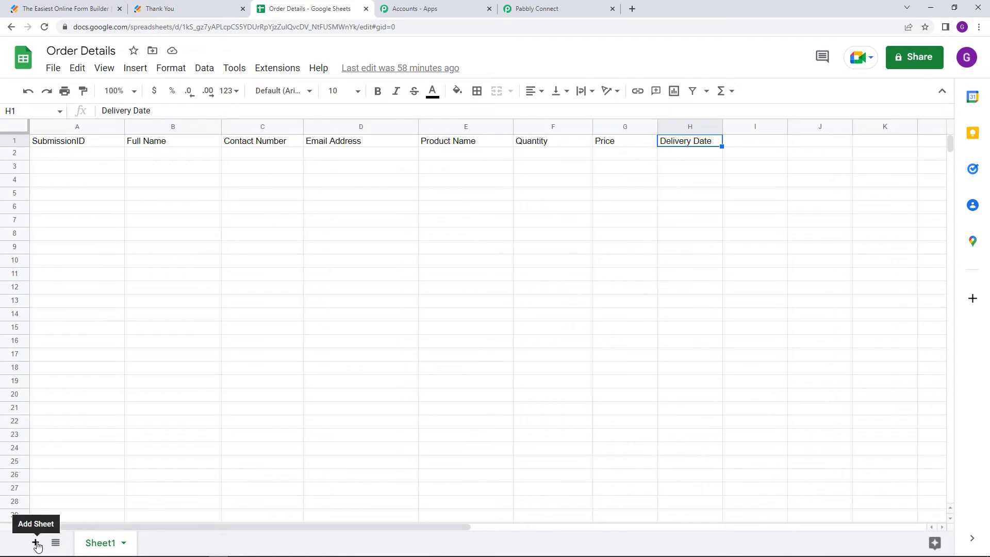
click(546, 9)
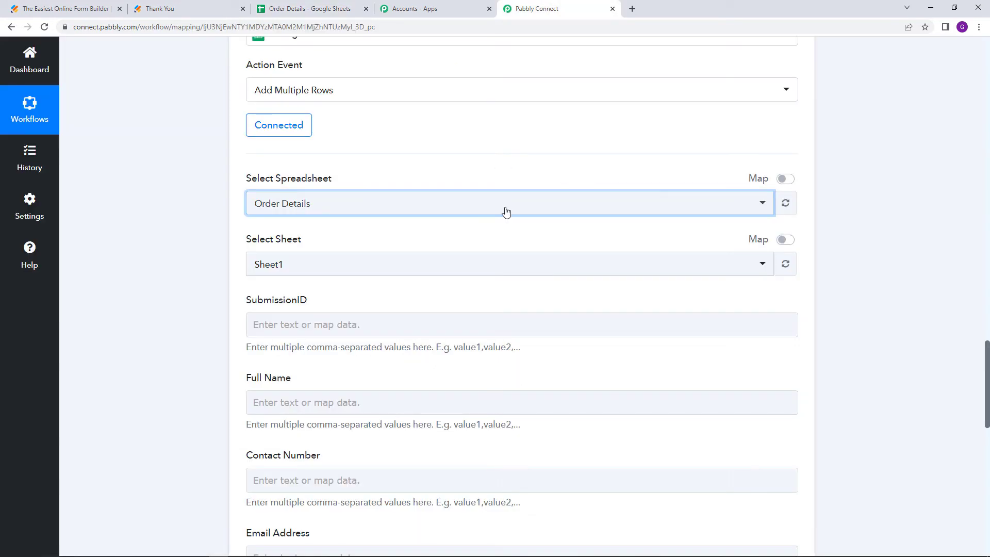
- Select Sheet1 as the target sheet and look over the column fields that need mapping
click(508, 272)
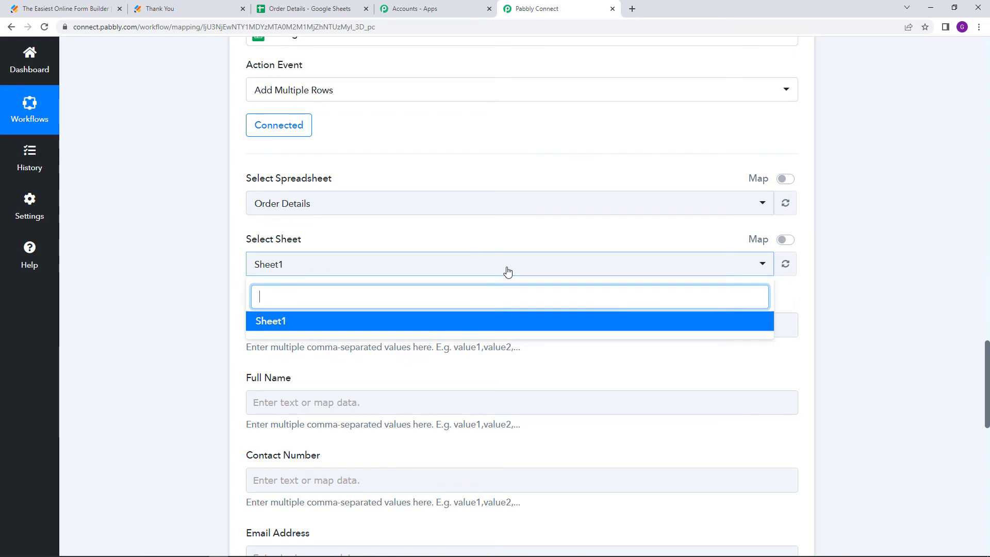
click(456, 329)
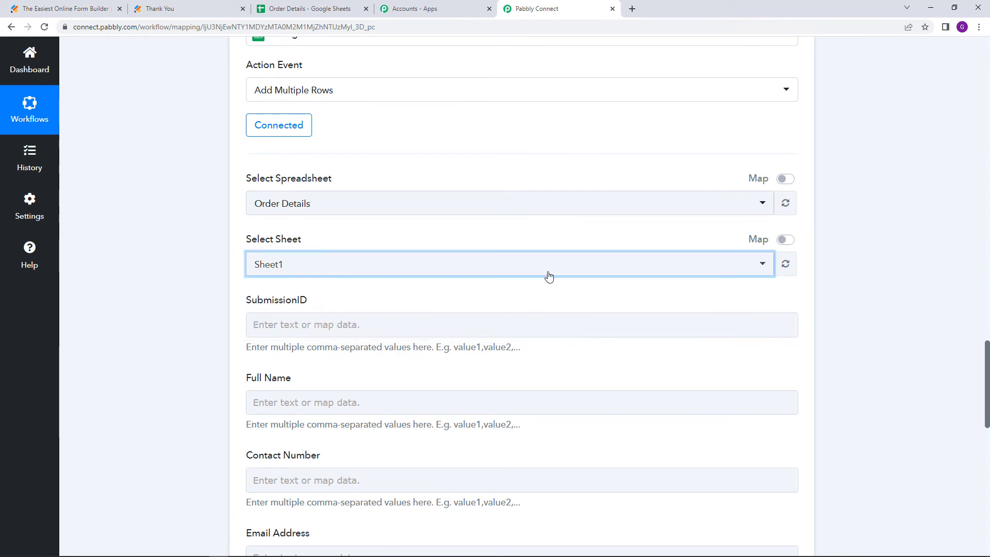
scroll(537, 276, down, 1)
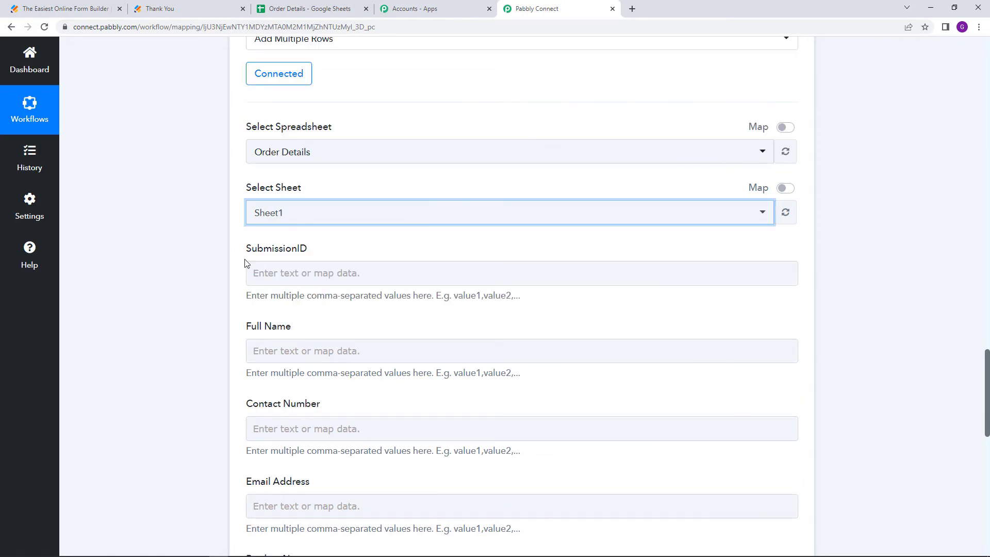
scroll(245, 264, down, 2)
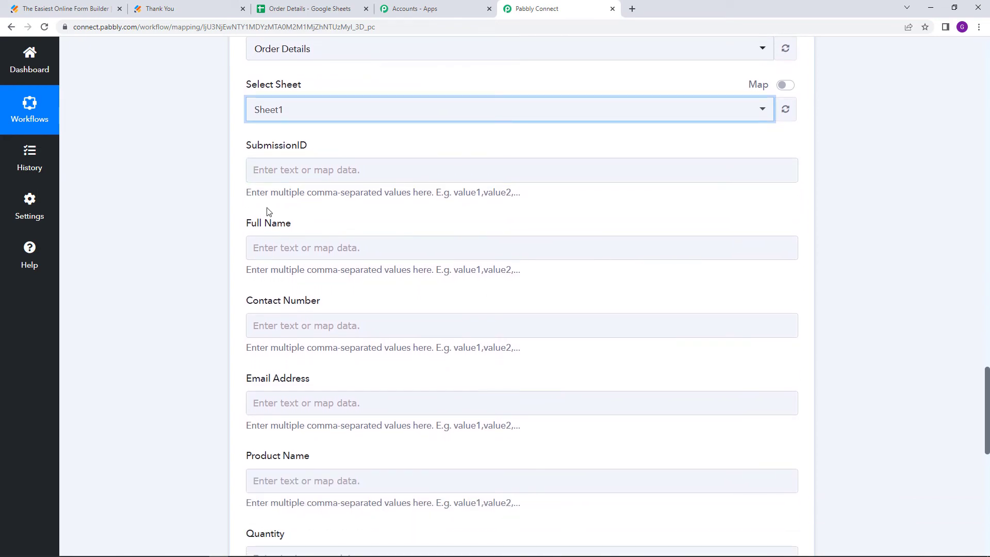
scroll(246, 273, down, 3)
scroll(287, 390, up, 4)
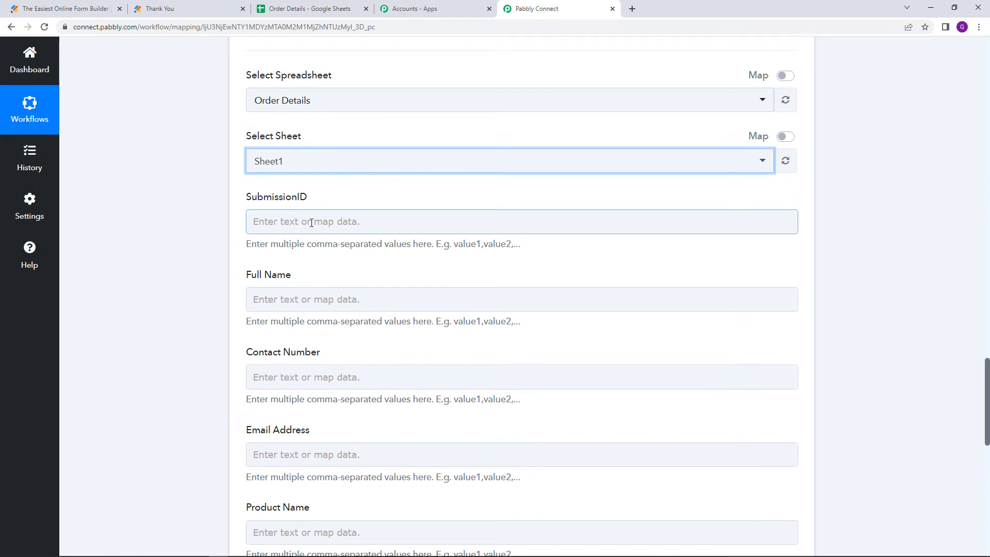
- Map the SubmissionID field to the SubmissionID value from the JotForm New Response step
click(272, 222)
click(374, 317)
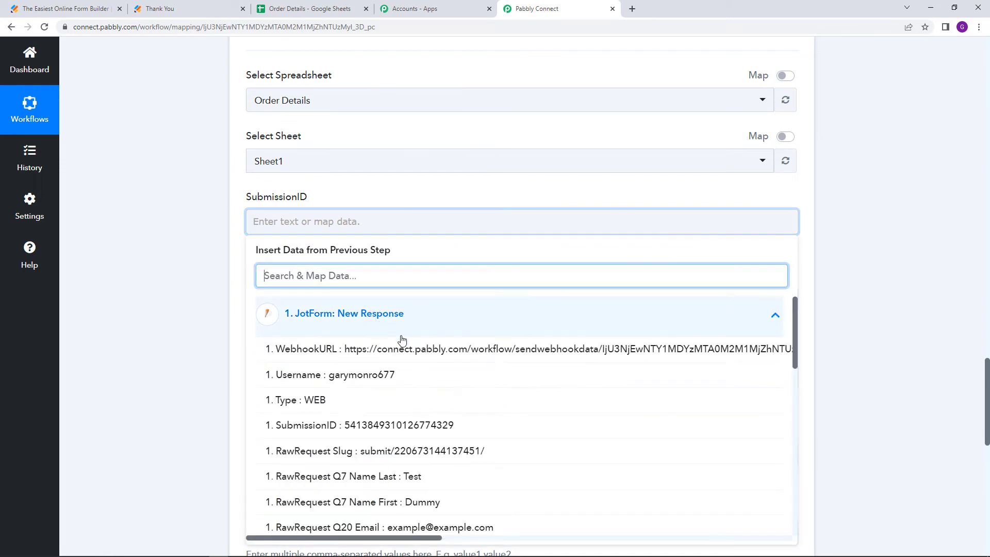
scroll(407, 345, down, 1)
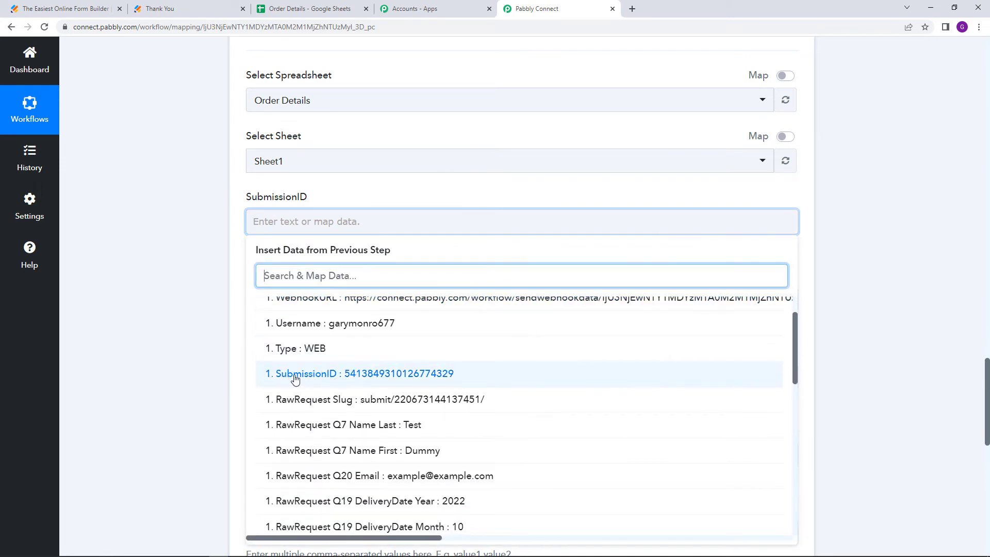
click(295, 377)
click(181, 309)
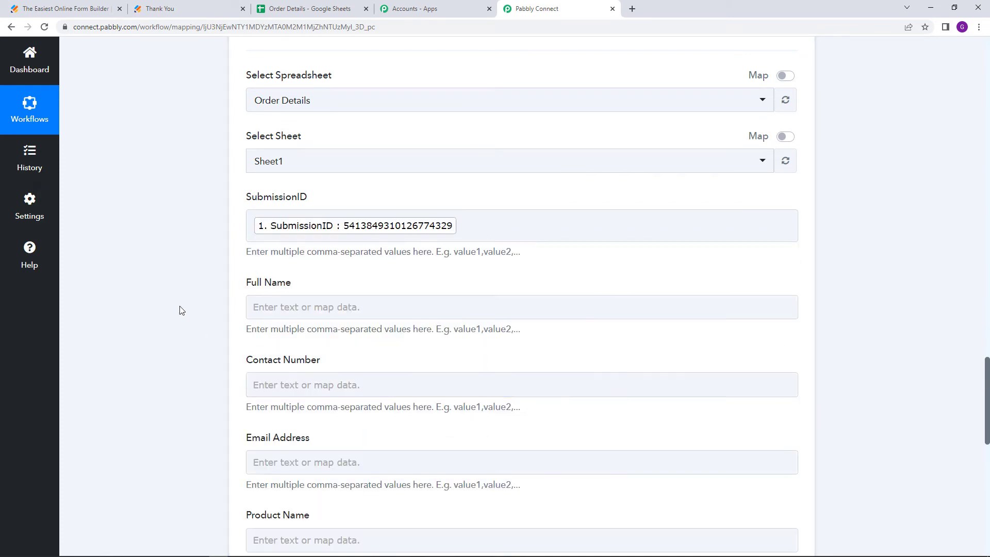
- Map the Full Name field to the JotForm RawRequest Q7 Name First and Q7 Name Last values, in that order
scroll(181, 310, down, 2)
click(326, 211)
click(404, 295)
scroll(363, 356, down, 2)
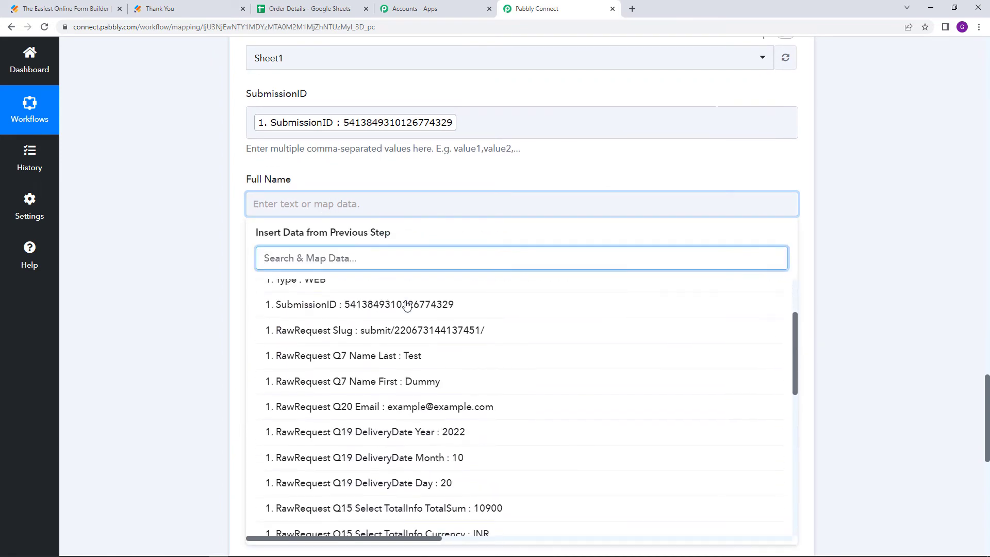
click(448, 381)
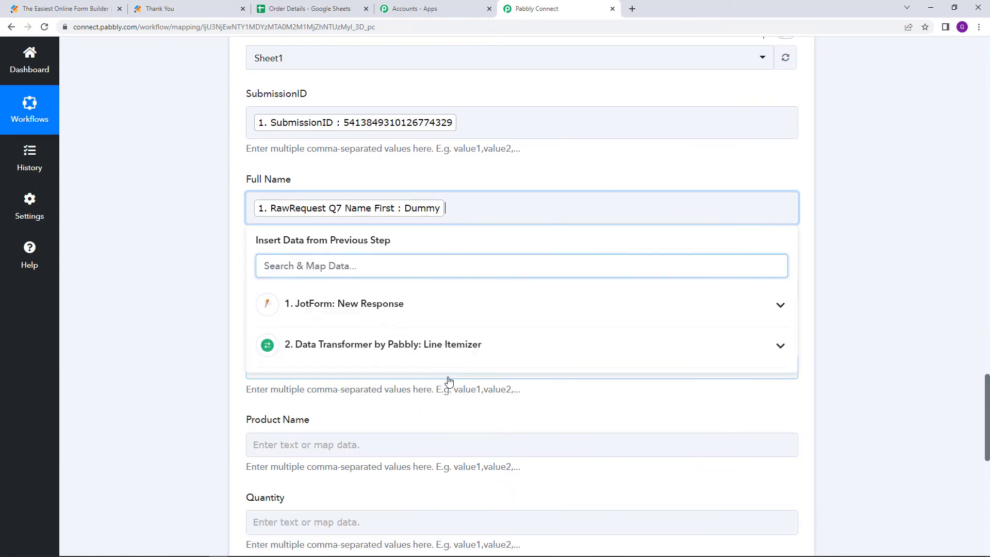
click(367, 308)
scroll(417, 402, down, 1)
scroll(416, 402, down, 1)
click(417, 407)
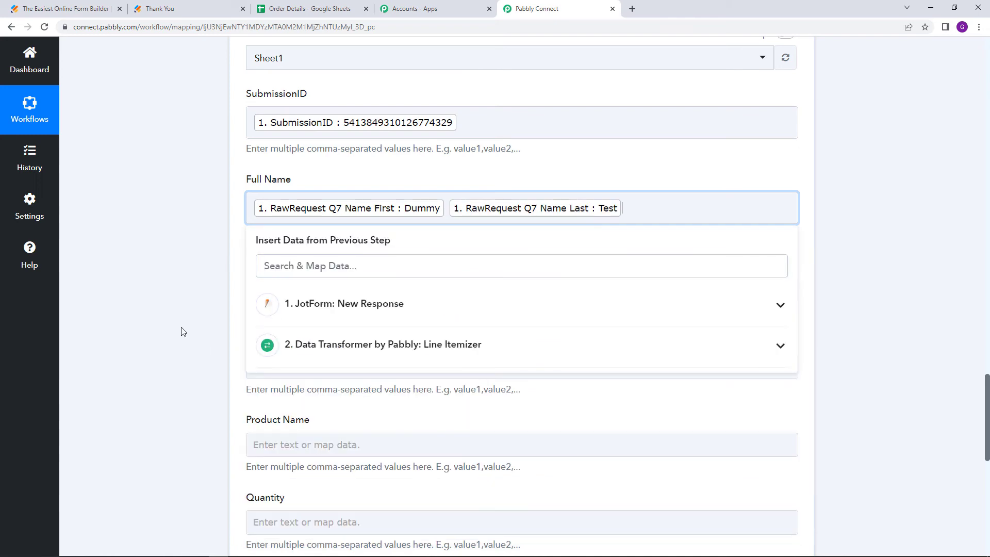
click(178, 328)
- Map the Contact Number field to the RawRequest Q10 MobileNumber value from the JotForm response
scroll(178, 329, down, 1)
scroll(178, 329, down, 2)
click(280, 135)
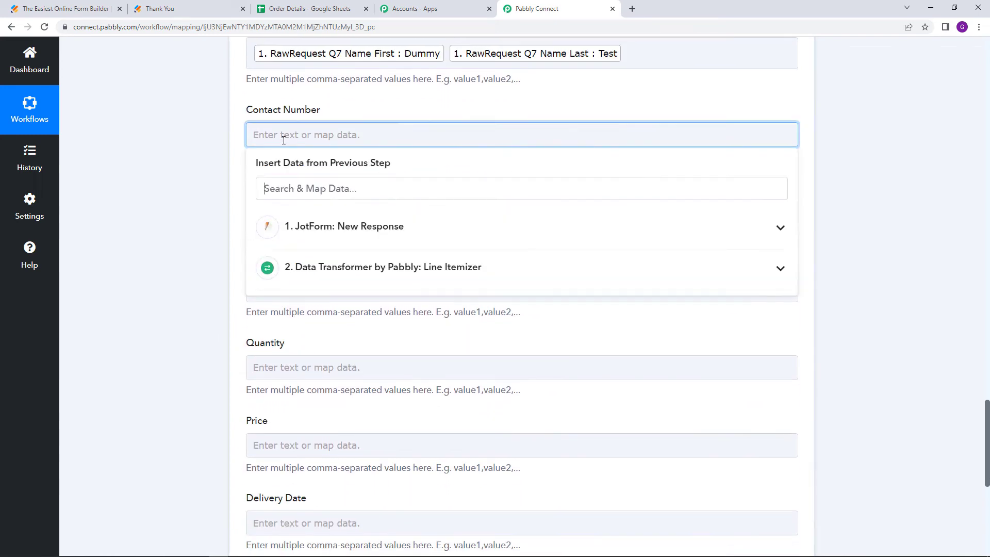
click(289, 225)
scroll(432, 323, down, 8)
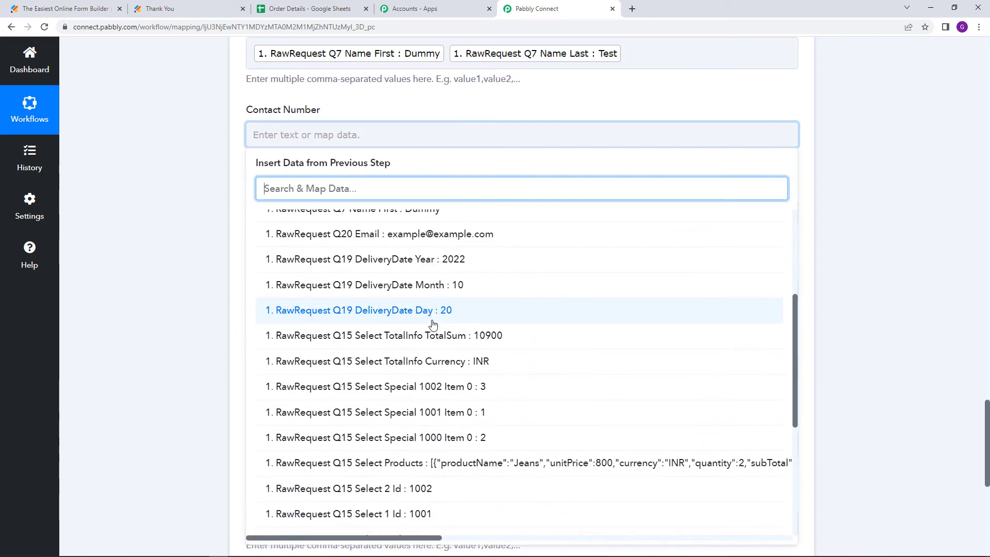
click(431, 308)
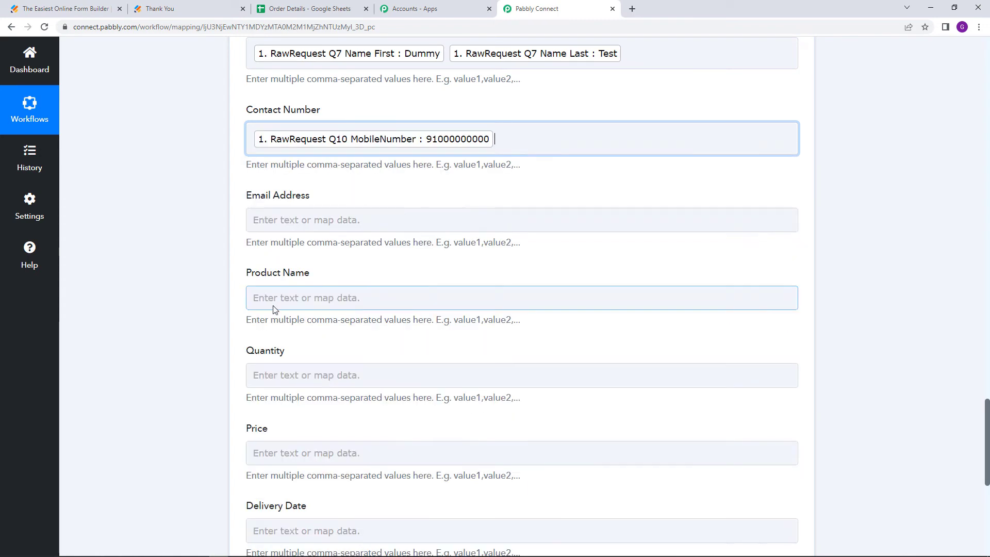
- Map the Email Address field to the RawRequest Q20 Email value from the JotForm response
scroll(214, 284, down, 1)
click(327, 168)
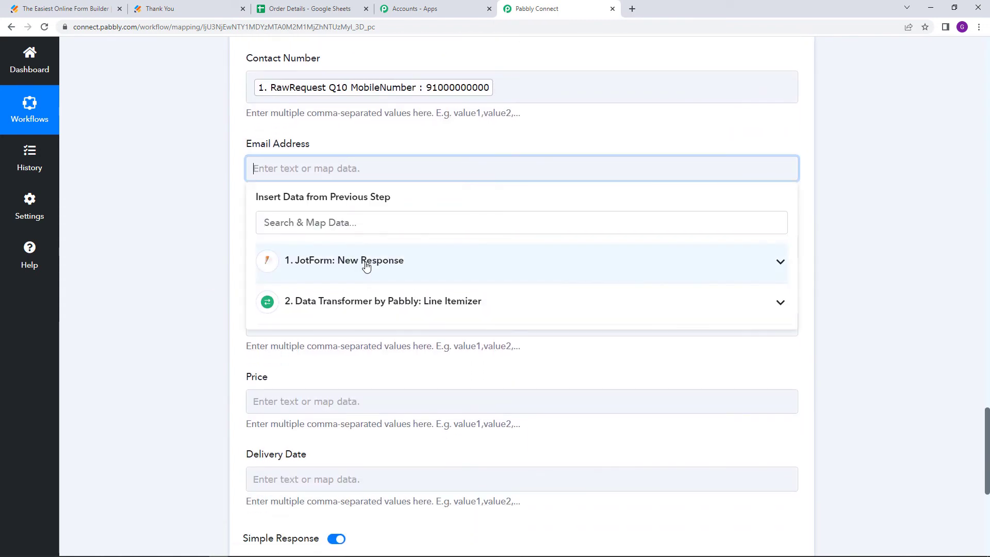
click(426, 261)
scroll(419, 318, down, 1)
scroll(418, 318, down, 1)
click(427, 370)
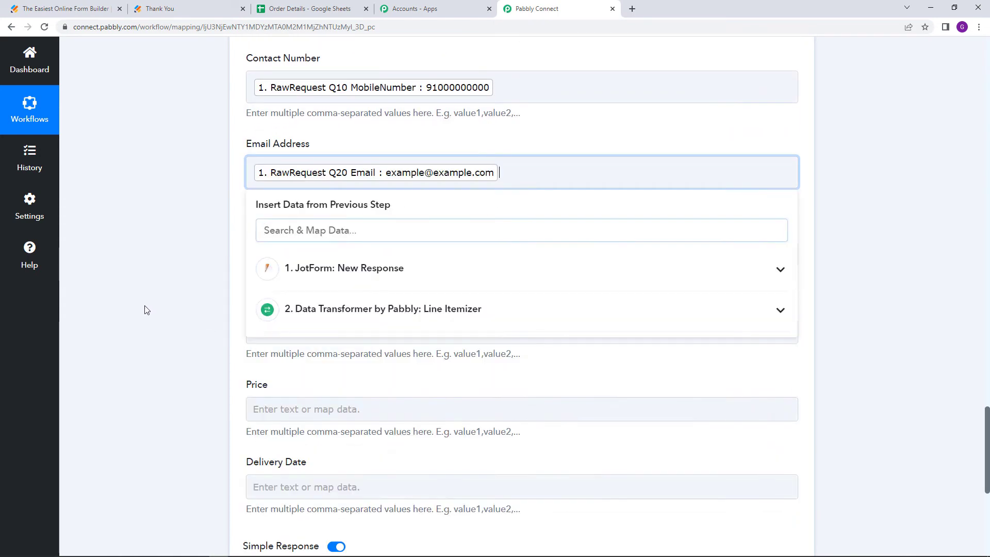
click(146, 307)
- Map the Product Name field to the comma-separated ProductName value from the Line Itemizer step
scroll(146, 307, down, 1)
click(274, 210)
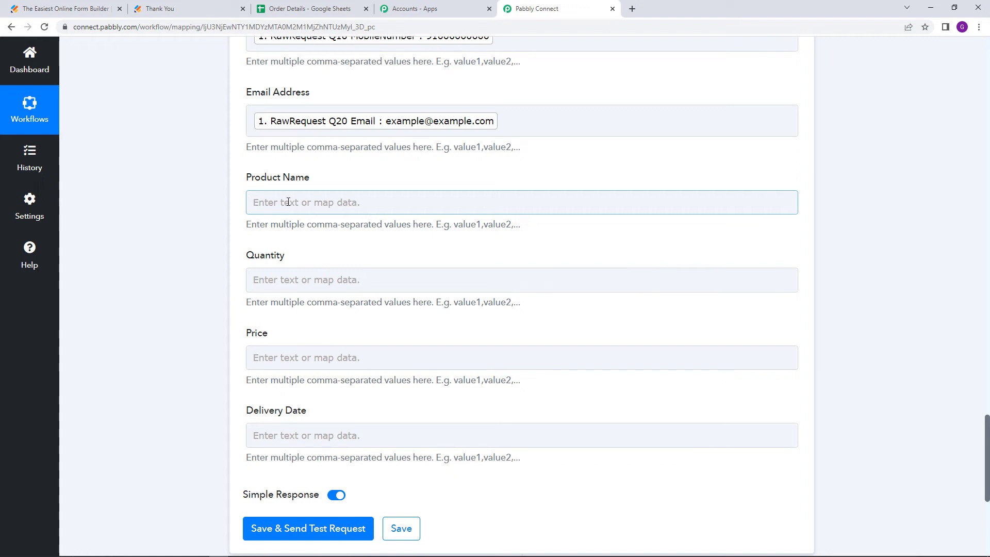
click(288, 202)
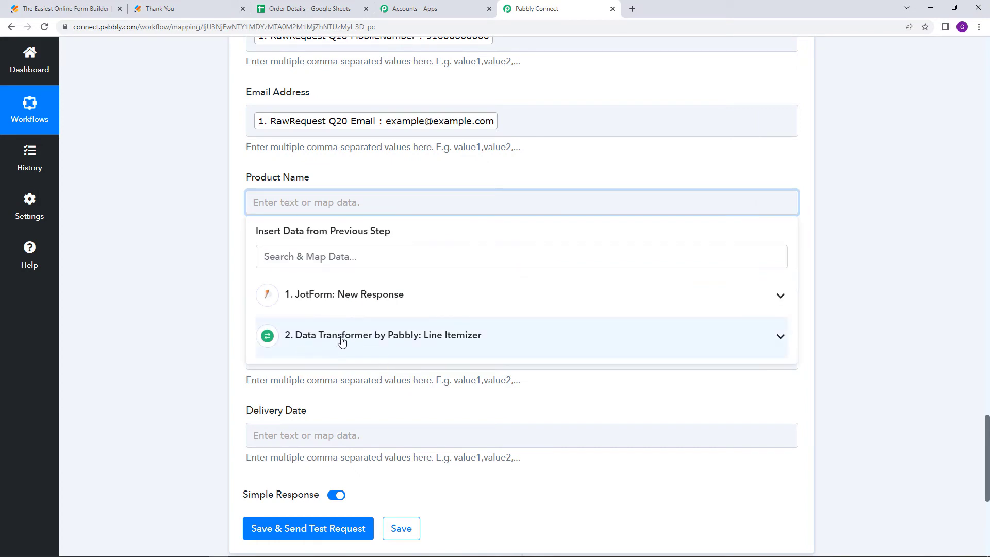
click(451, 340)
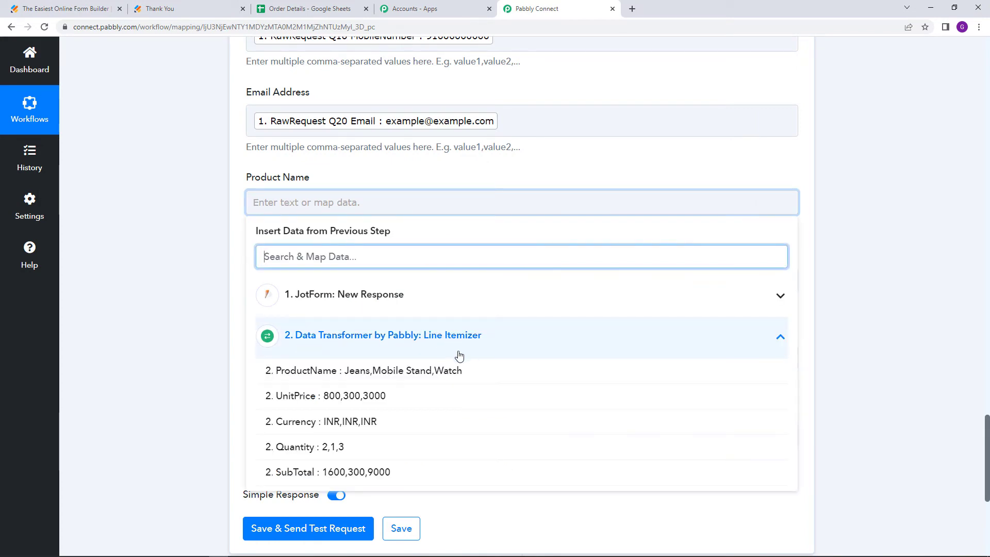
click(317, 375)
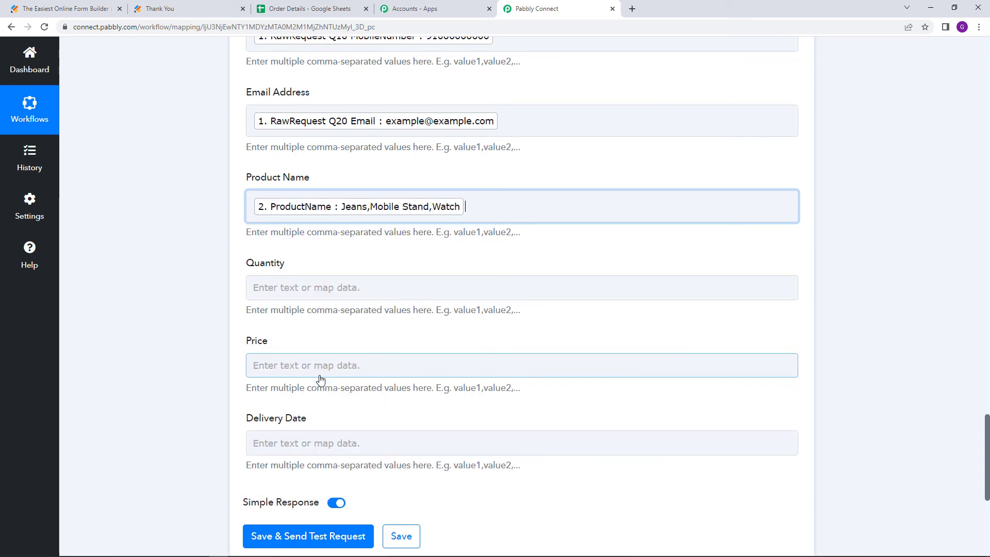
- Map the Quantity field to the Line Itemizer step's Quantity value
scroll(145, 297, down, 2)
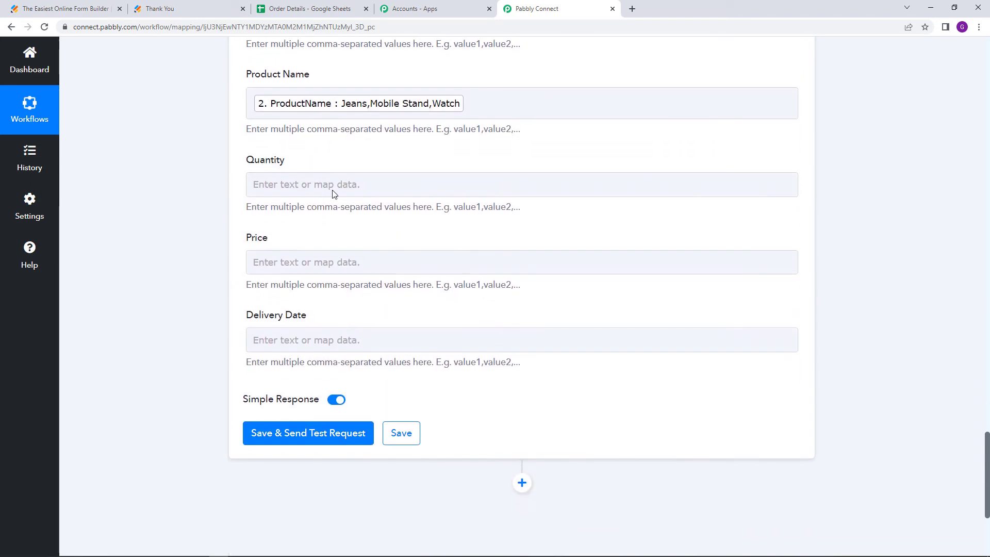
click(333, 190)
click(462, 316)
scroll(435, 360, down, 1)
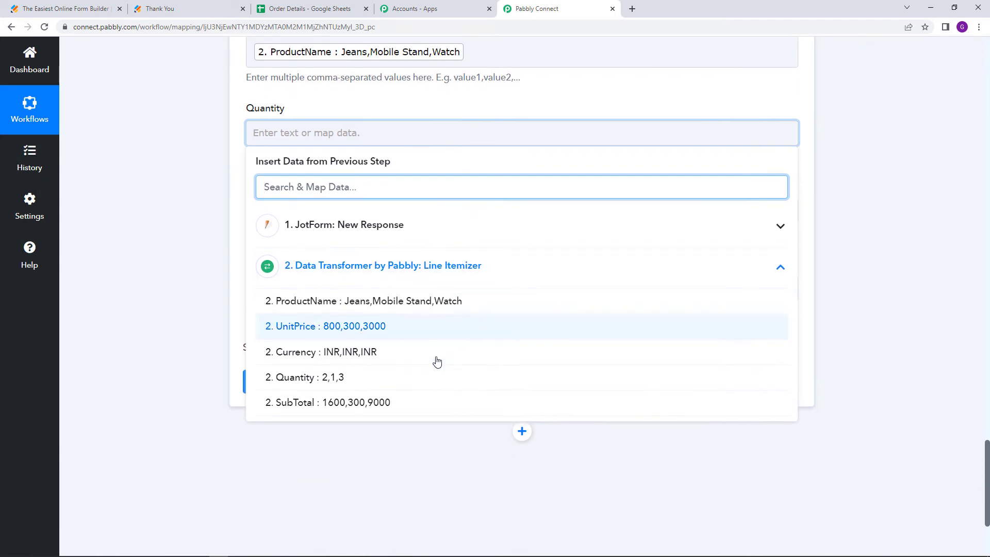
click(344, 374)
- Map the Price field to the Line Itemizer step's SubTotal value
click(299, 223)
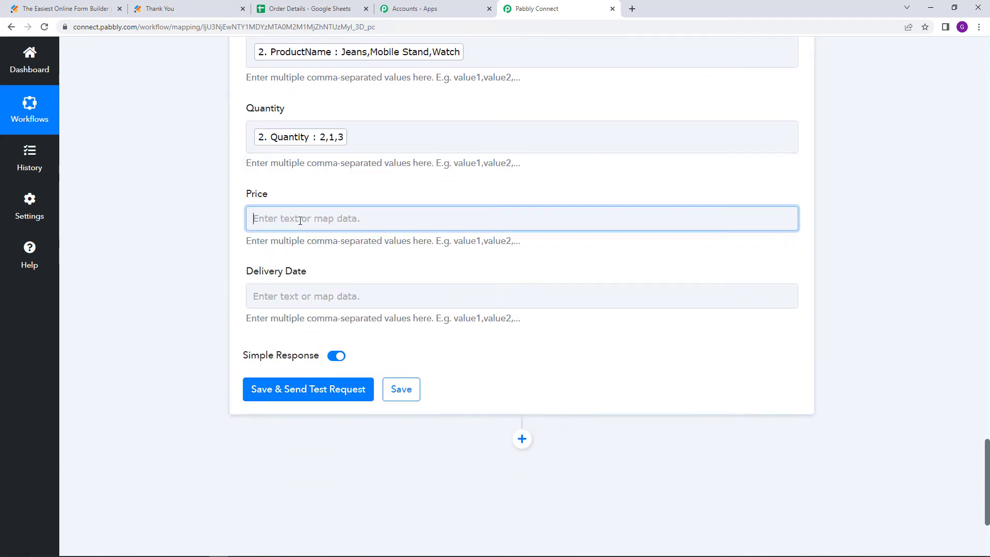
click(396, 348)
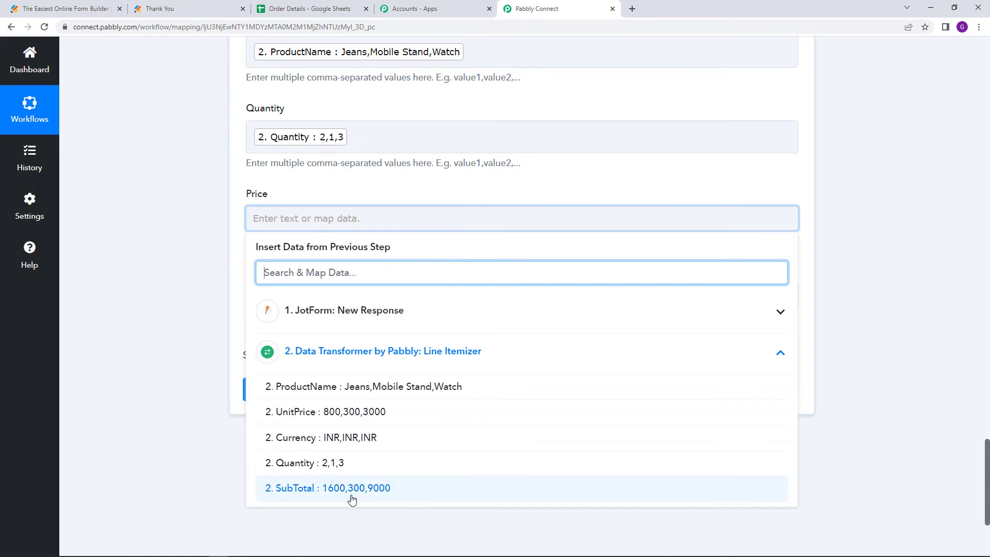
click(309, 495)
click(166, 354)
- Map the Delivery Date field to the JotForm Q19 DeliveryDate Day, Month and Year values, separated by hyphens
scroll(170, 356, down, 1)
click(315, 249)
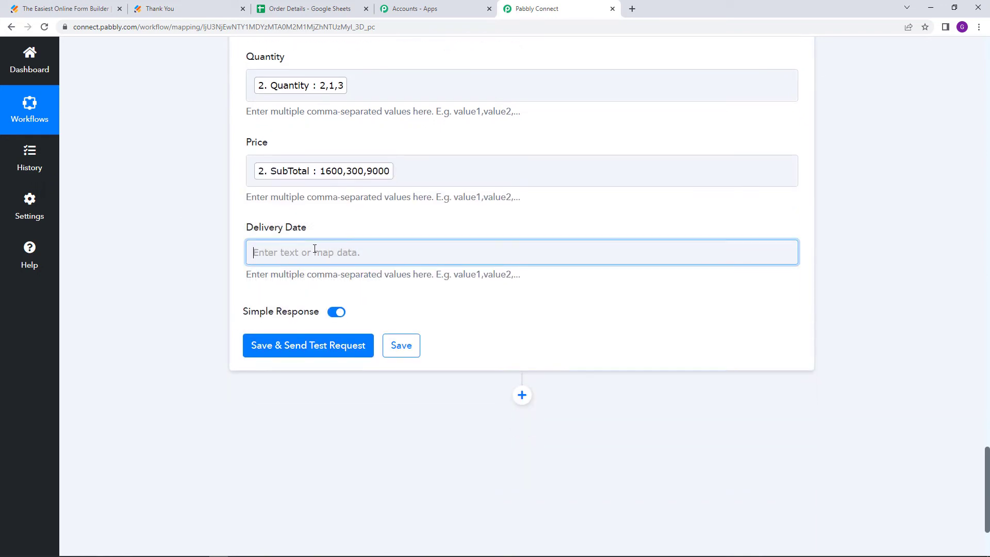
click(358, 336)
scroll(371, 364, down, 3)
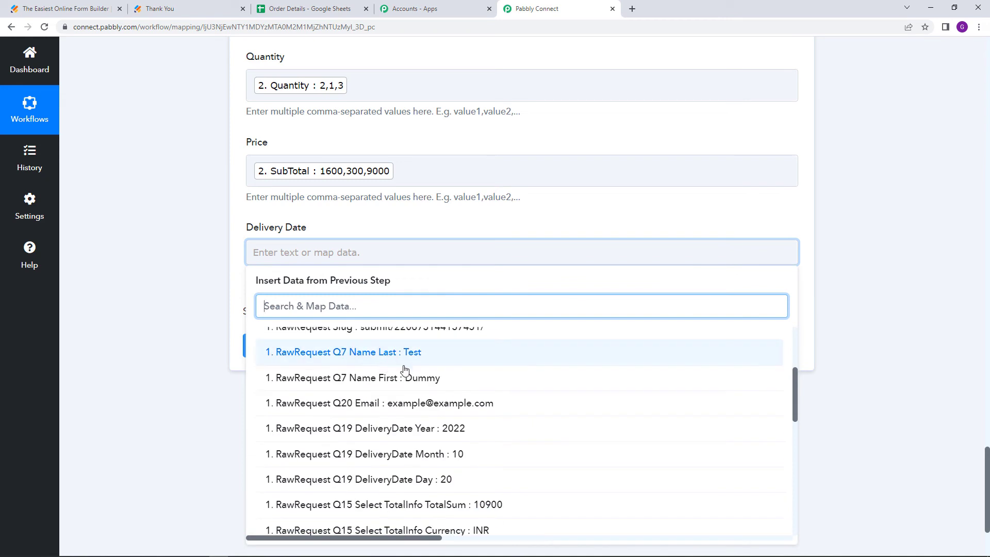
scroll(403, 374, down, 2)
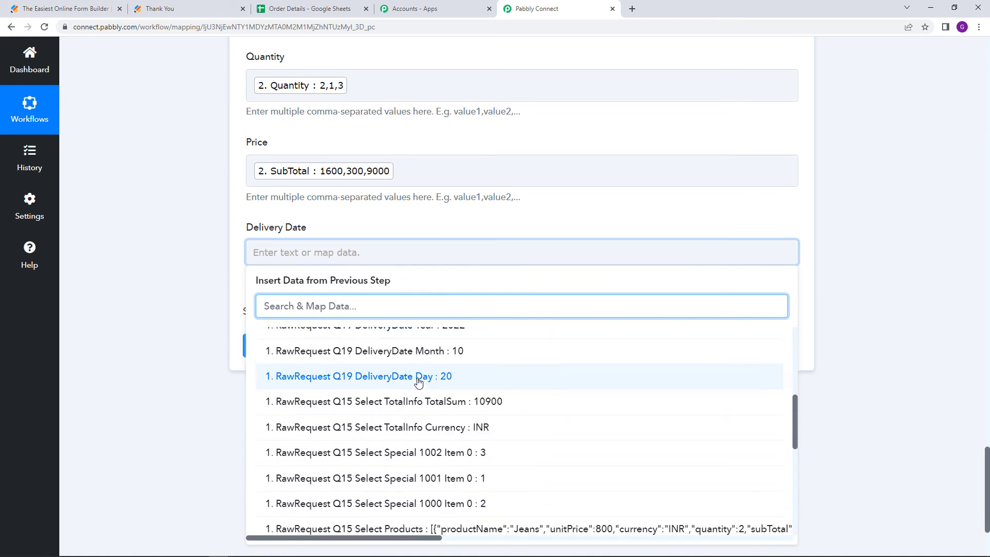
click(418, 380)
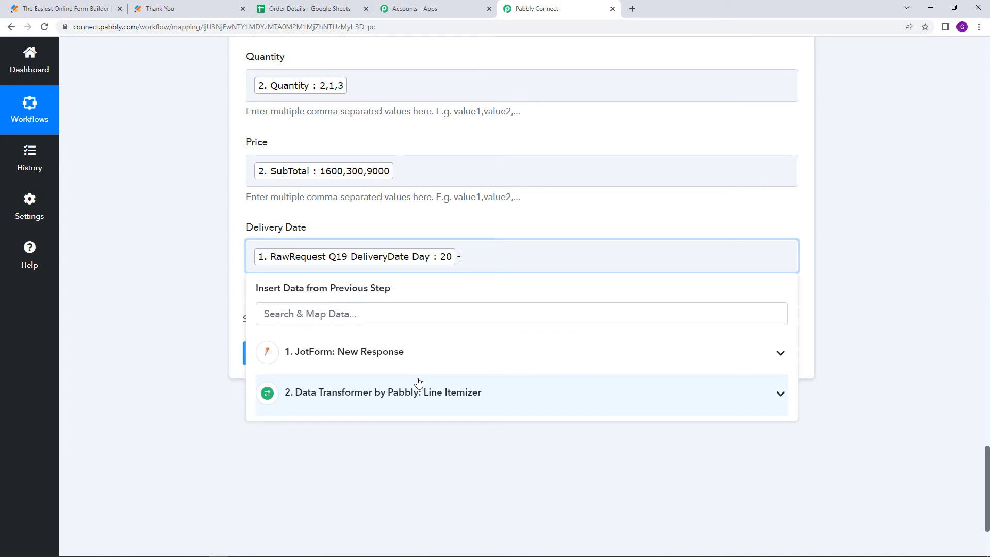
click(418, 351)
scroll(433, 392, down, 5)
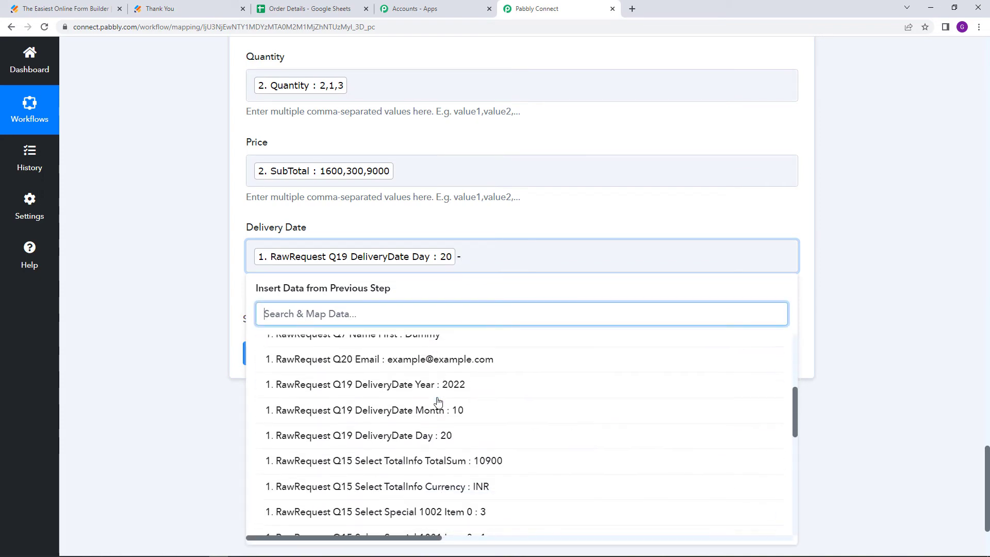
click(440, 411)
click(421, 370)
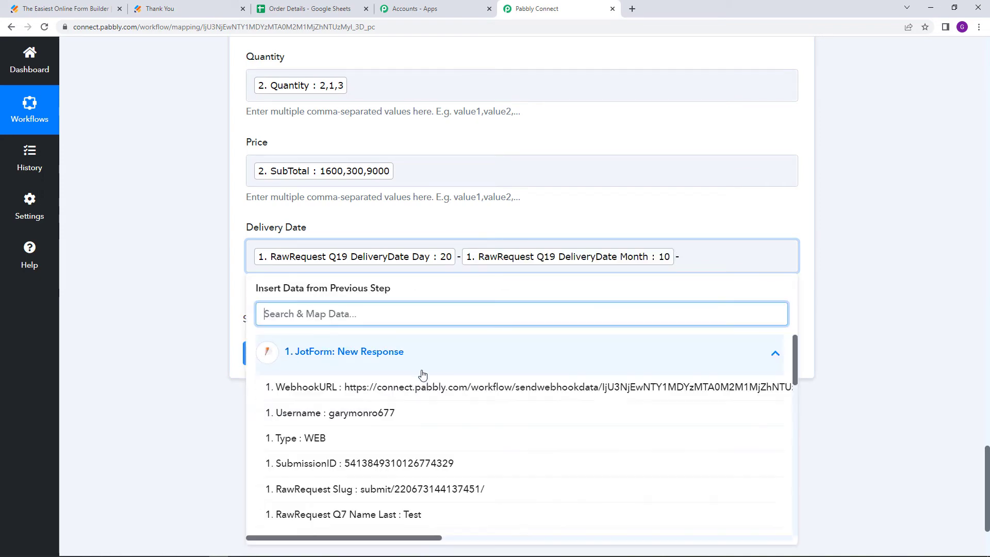
scroll(423, 375, down, 4)
click(460, 438)
click(175, 344)
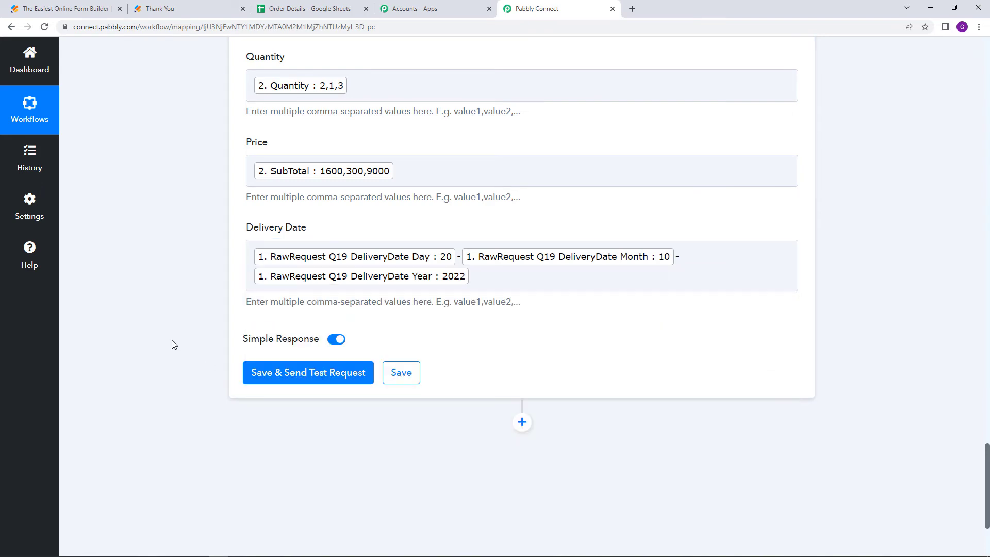
- Review all the mapped Add Multiple Rows fields, then check the Order Details spreadsheet in Google Sheets before testing
scroll(174, 344, up, 12)
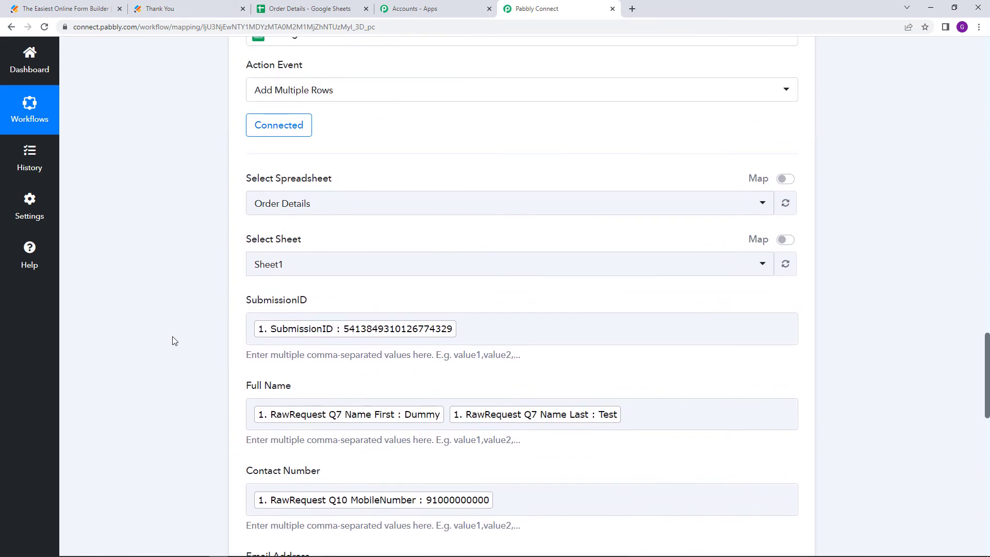
scroll(174, 341, down, 6)
scroll(175, 341, down, 6)
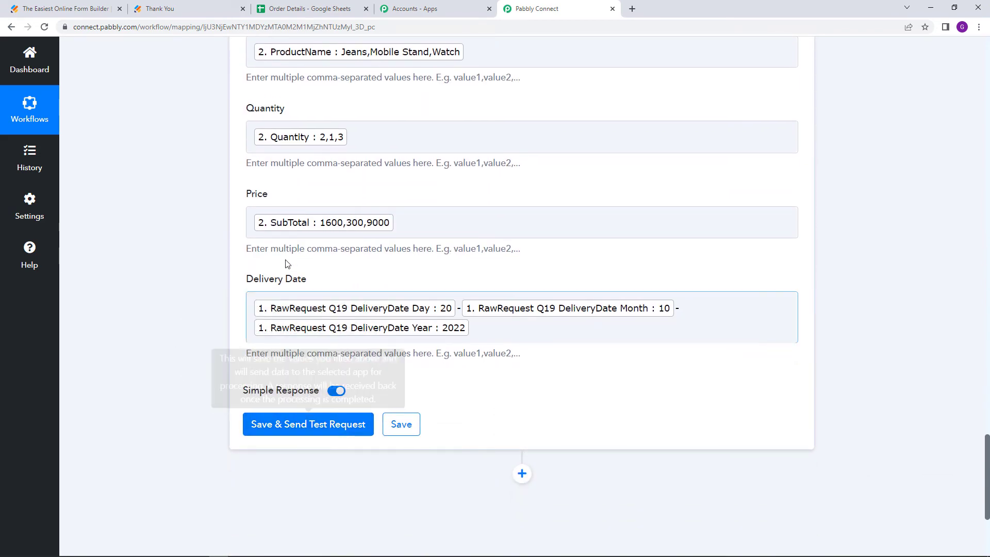
scroll(276, 227, up, 3)
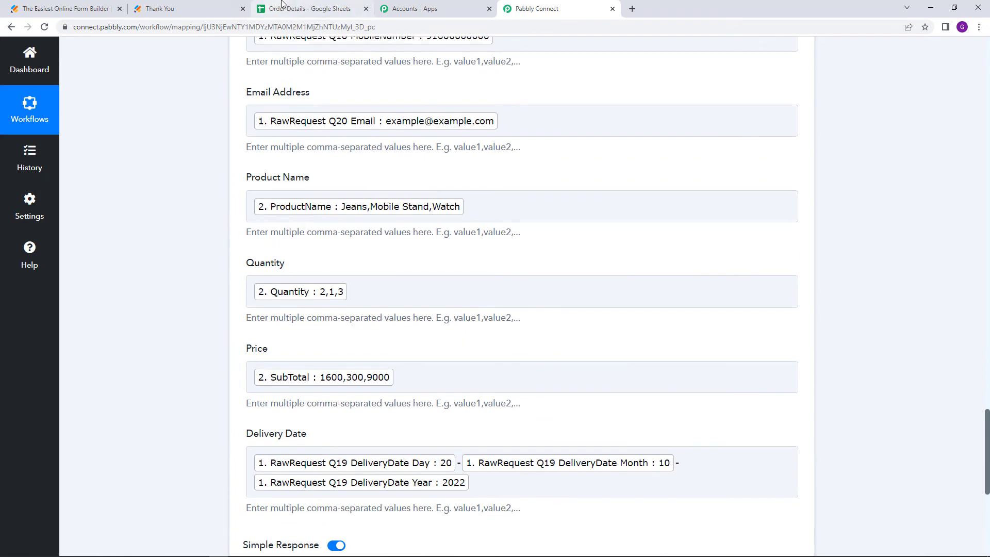
click(309, 9)
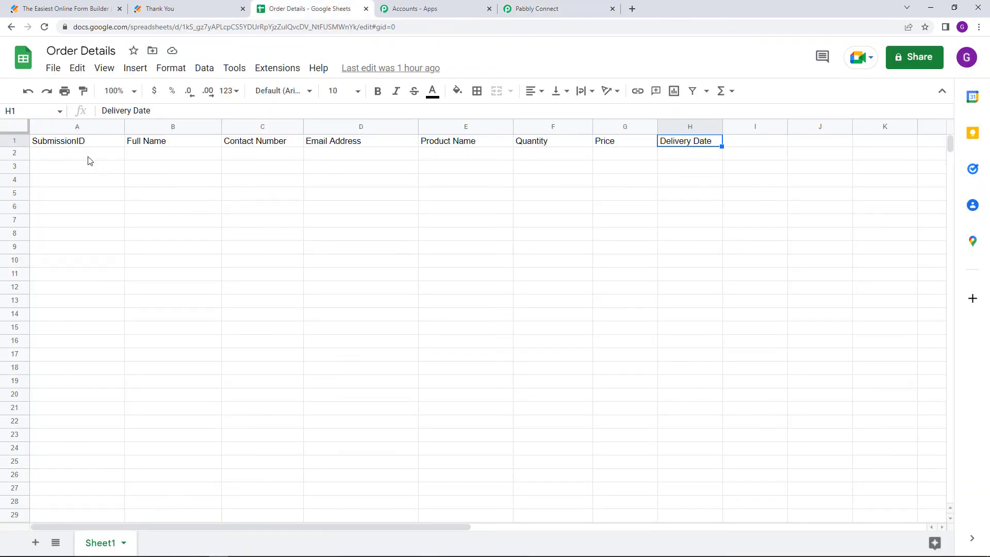
- Return to the Pabbly Connect workflow, then save the Add Multiple Rows action and send its test request
click(66, 155)
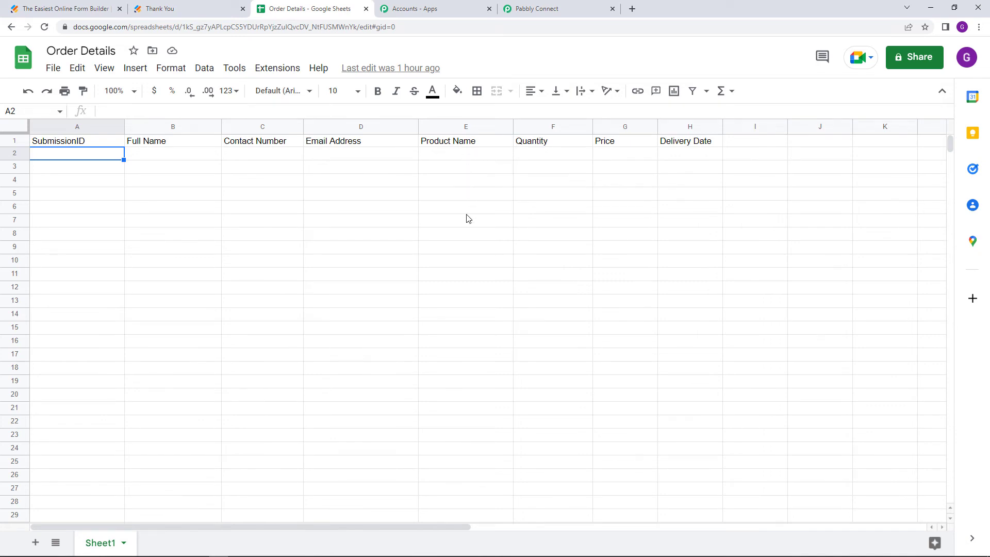
click(552, 9)
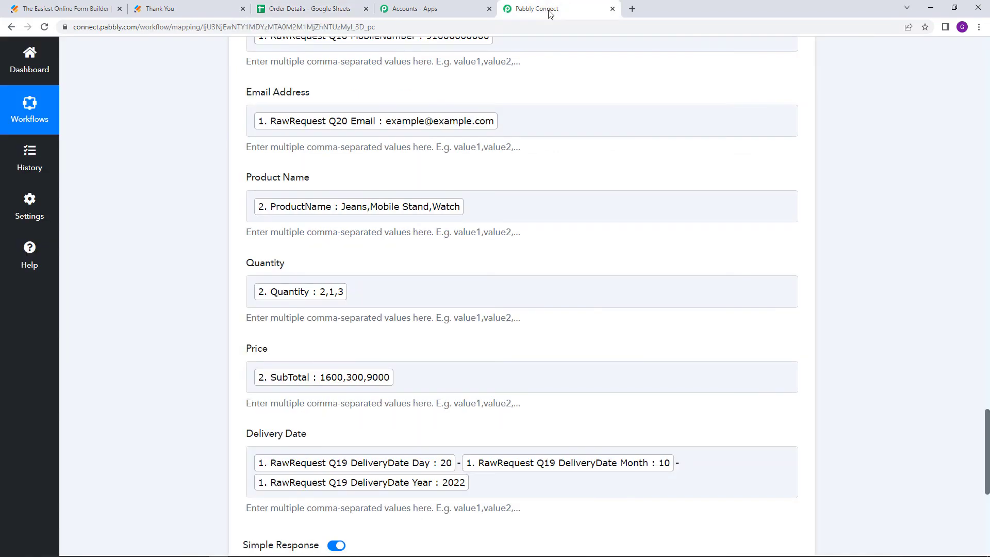
scroll(305, 465, down, 4)
click(294, 379)
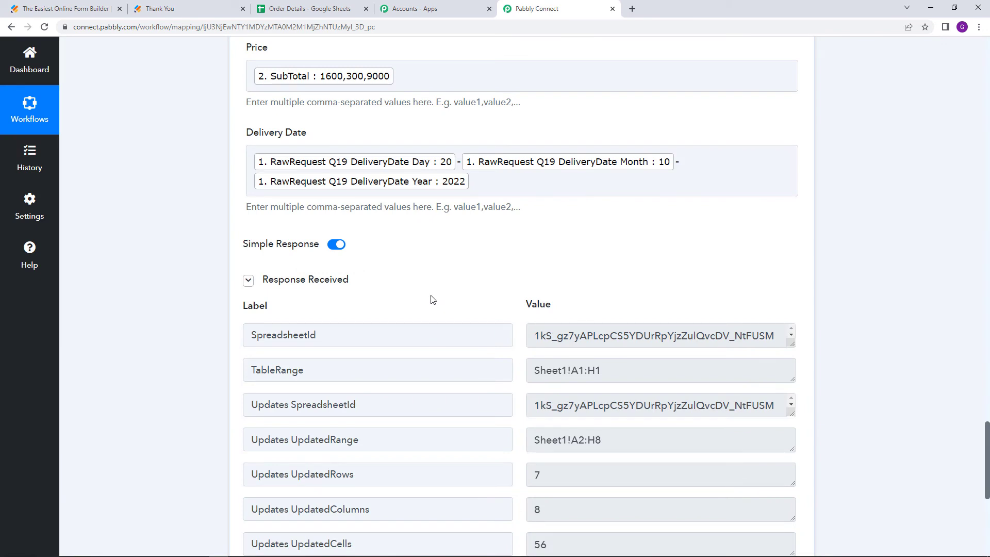
- Check in the Order Details spreadsheet that the customer details and each ordered product were added in separate rows
click(324, 4)
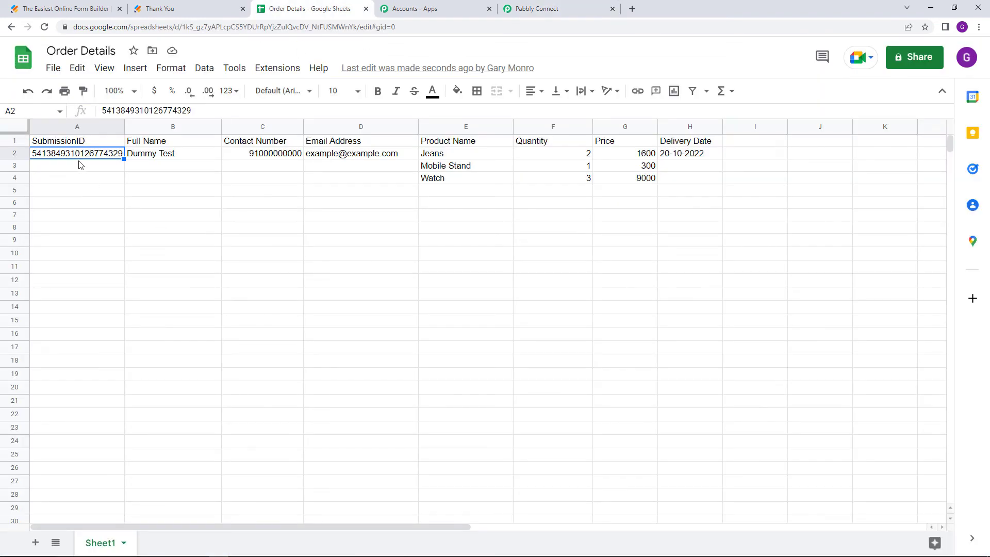
click(162, 165)
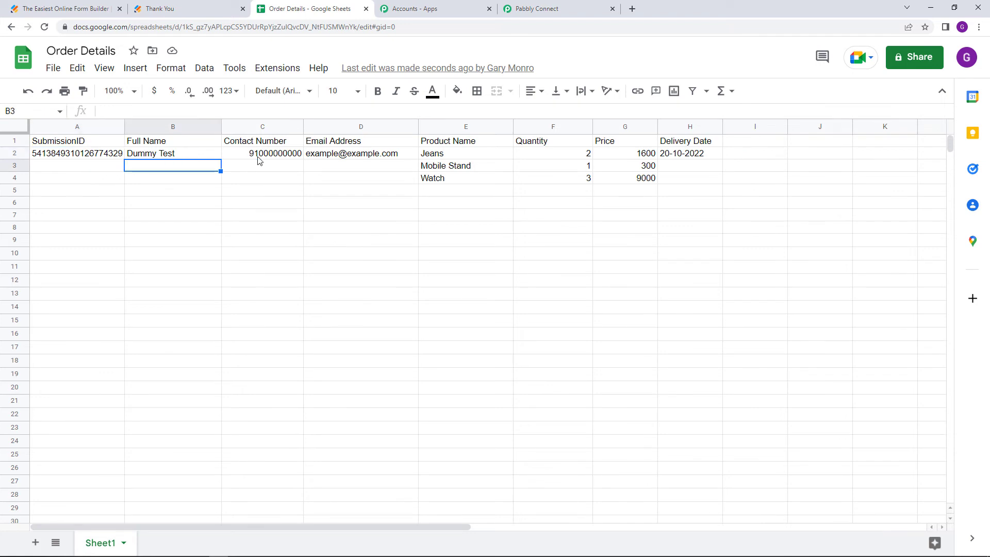
click(325, 158)
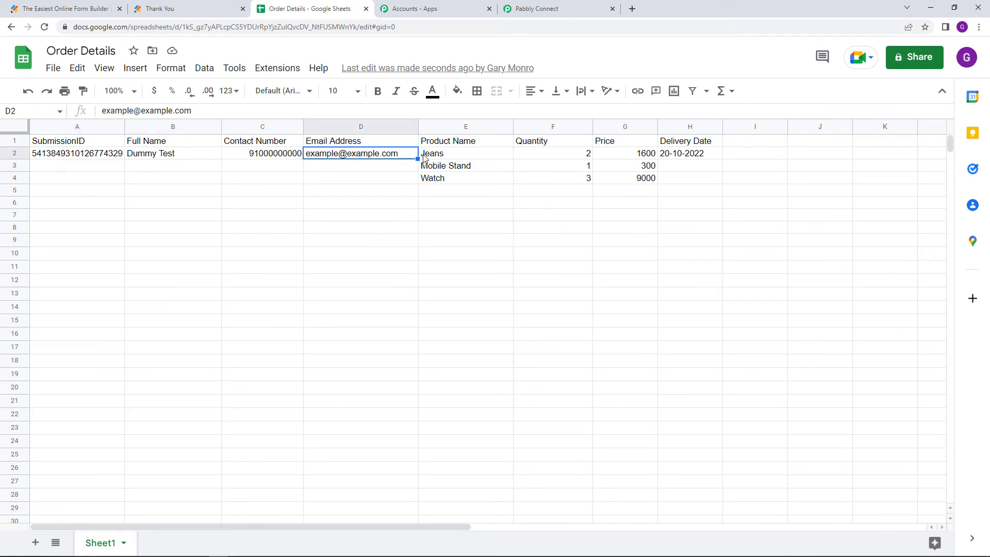
click(451, 158)
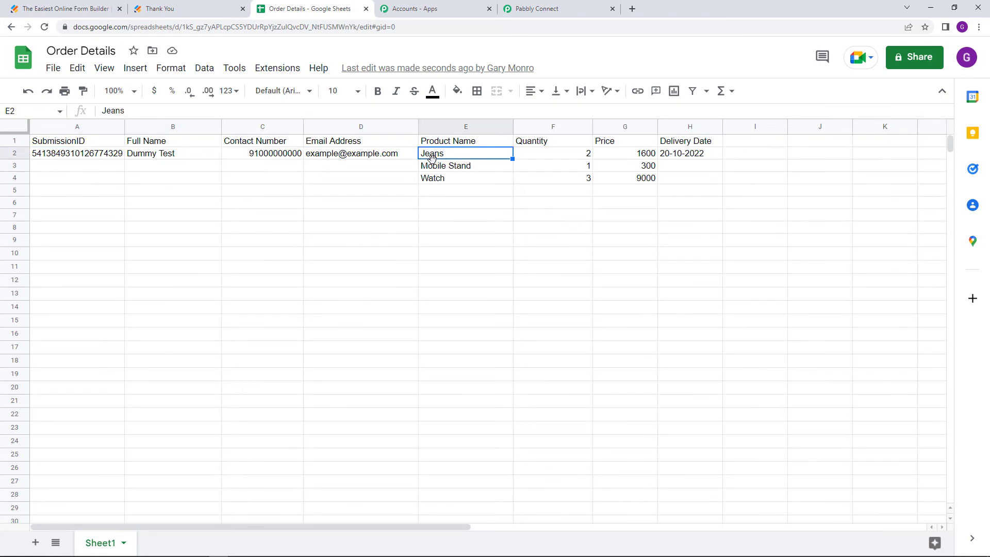
click(439, 170)
click(440, 181)
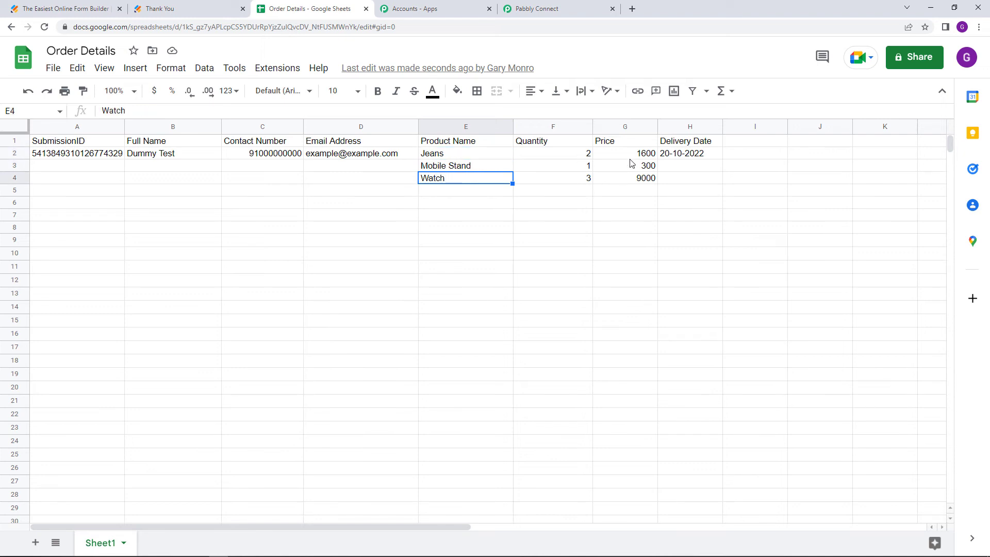
- Widen the Delivery Date and Price columns in the Order Details sheet
click(656, 123)
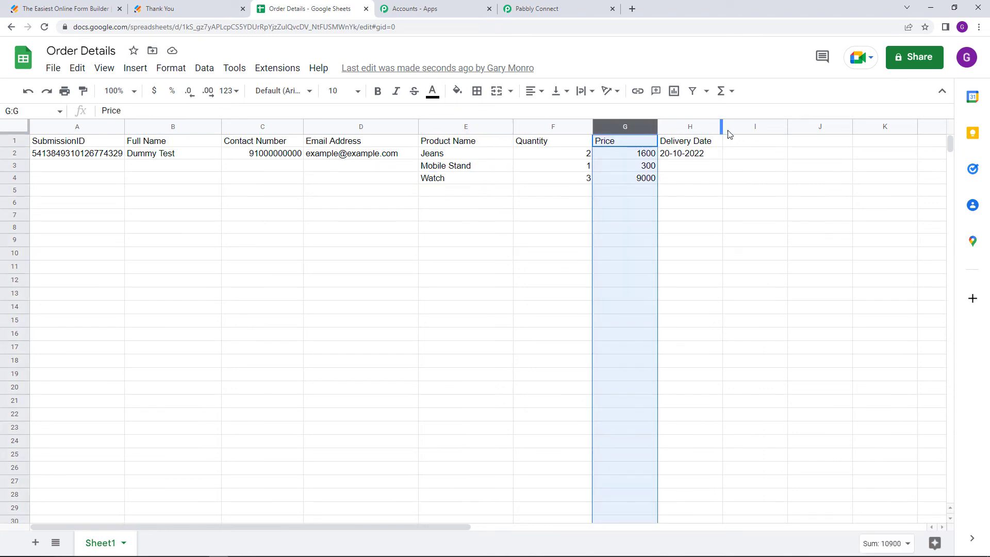
drag(722, 128, 758, 126)
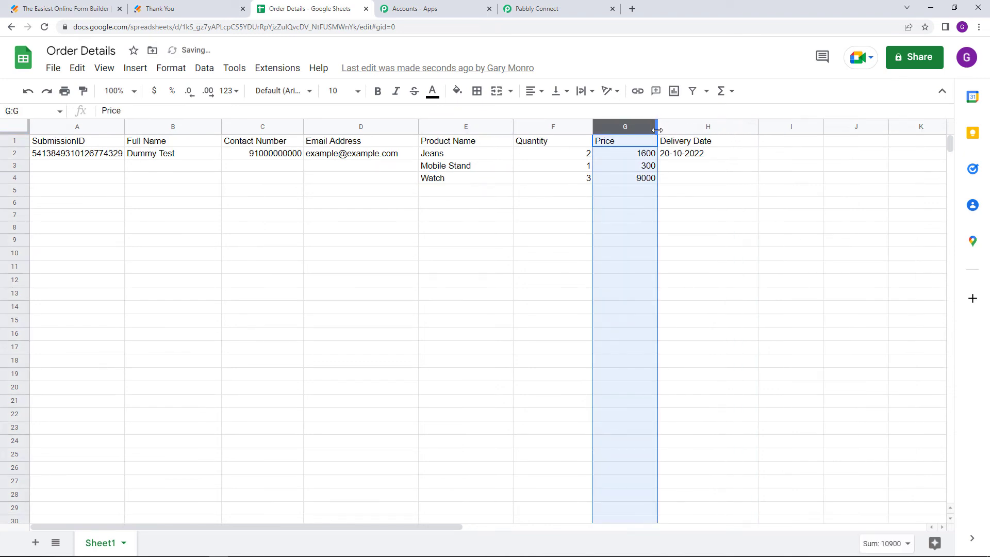
drag(658, 126, 673, 141)
click(697, 181)
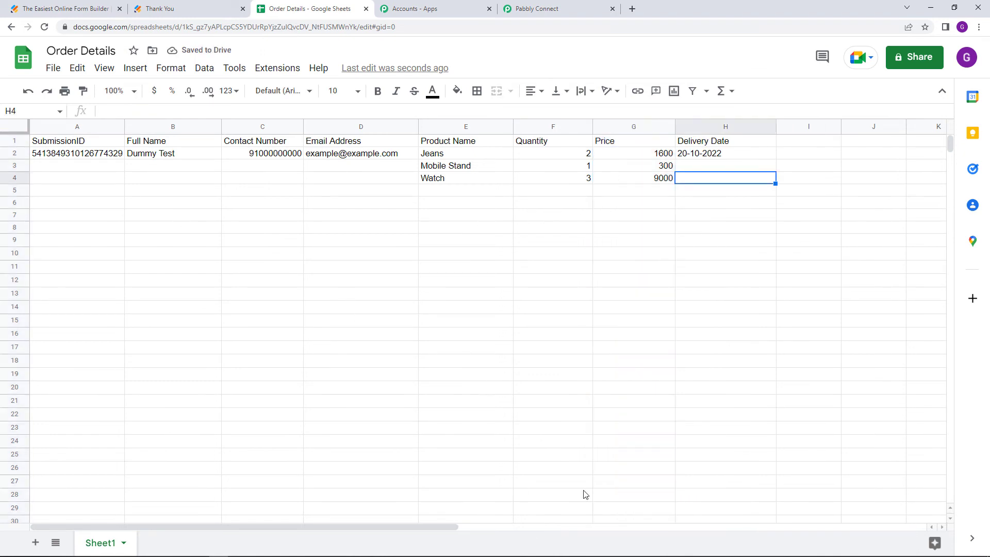
- Save the Google Sheets Add Multiple Rows action in the Pabbly Connect workflow and dismiss the confirmation
click(567, 6)
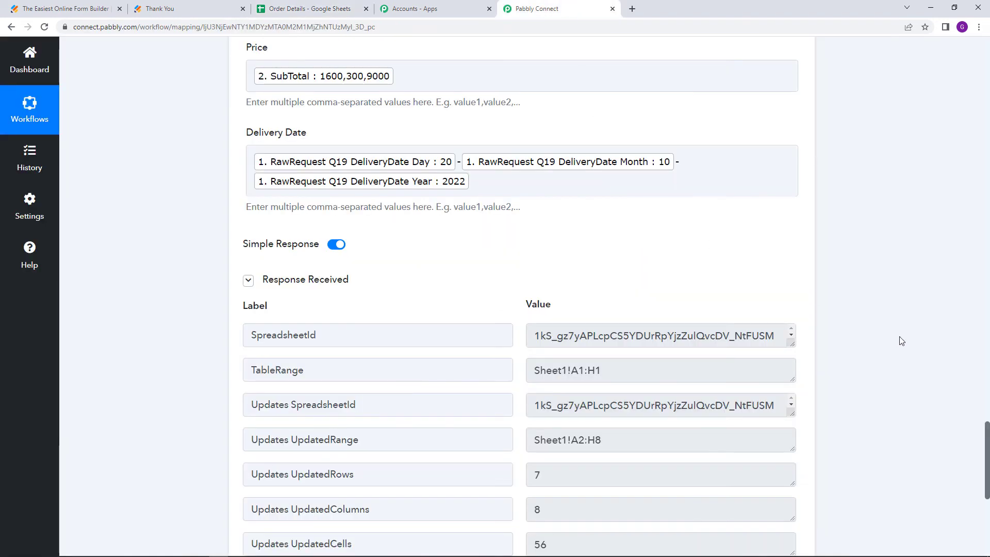
scroll(882, 355, down, 2)
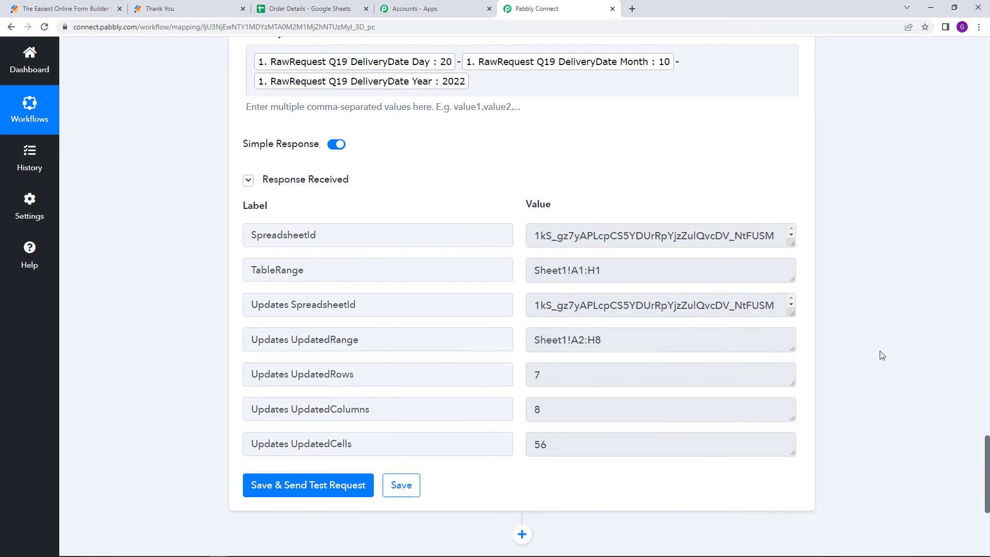
click(403, 482)
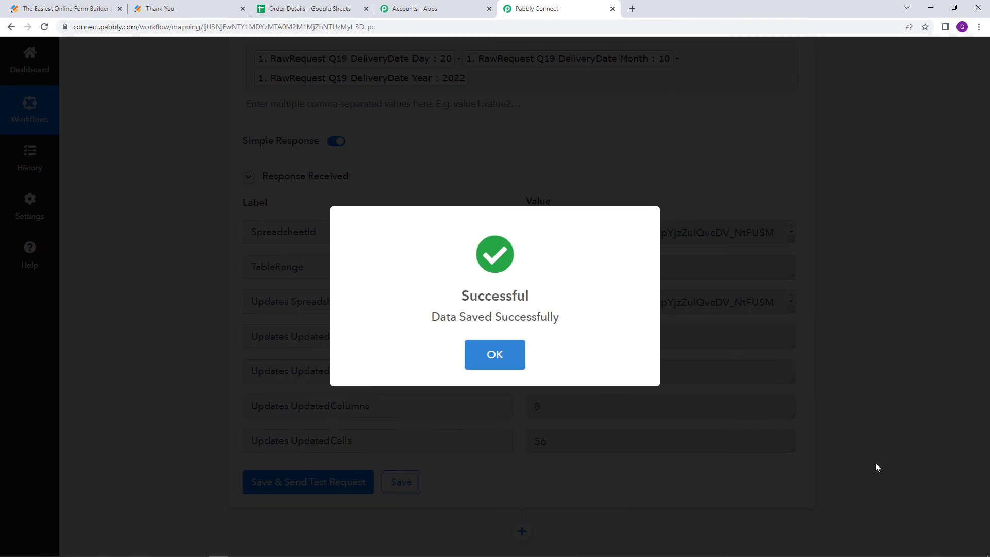
click(875, 463)
- Review the whole workflow, from the JotForm trigger through the Line Itemizer to the Google Sheets Add Multiple Rows action
drag(988, 482, 988, 77)
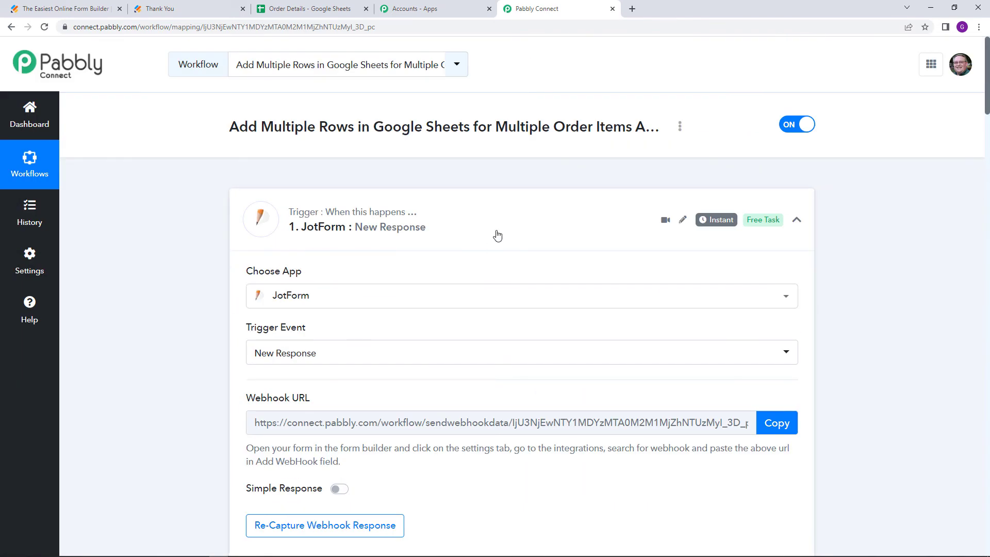
scroll(497, 235, down, 1)
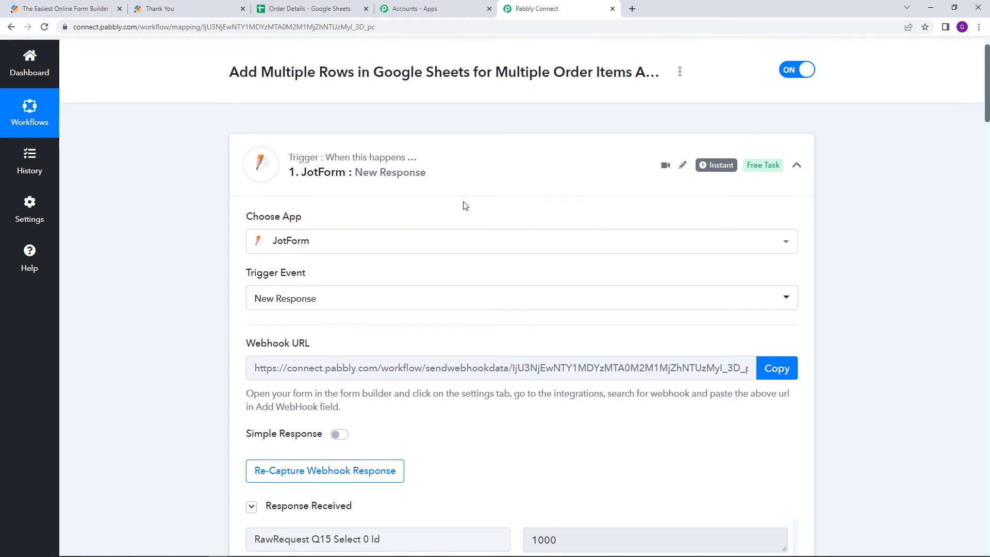
scroll(459, 217, down, 5)
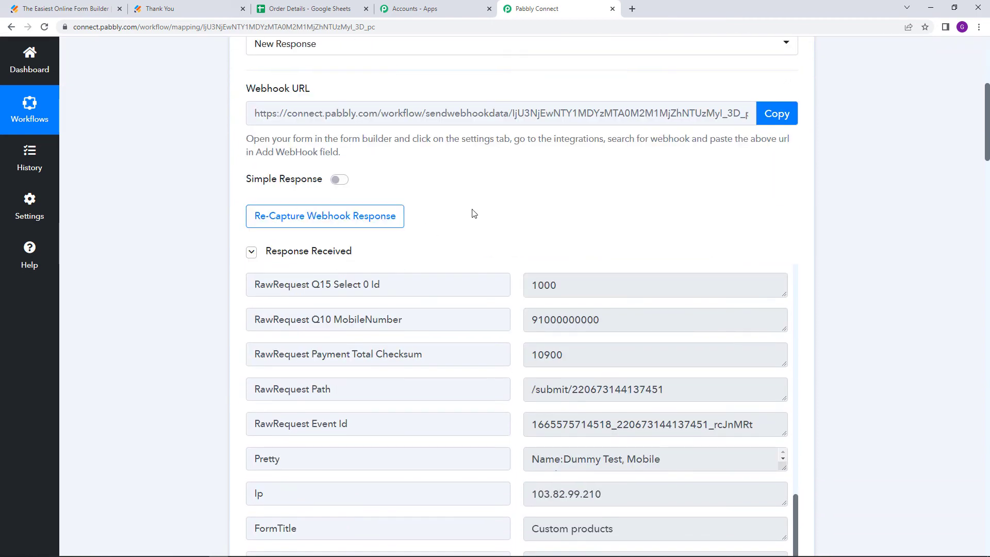
scroll(471, 213, down, 8)
scroll(466, 226, down, 4)
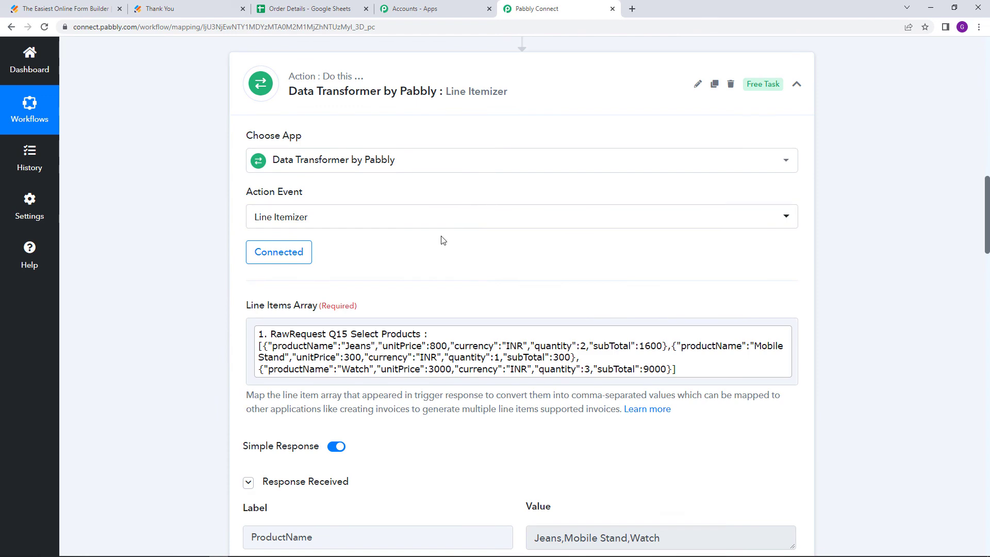
scroll(442, 240, down, 16)
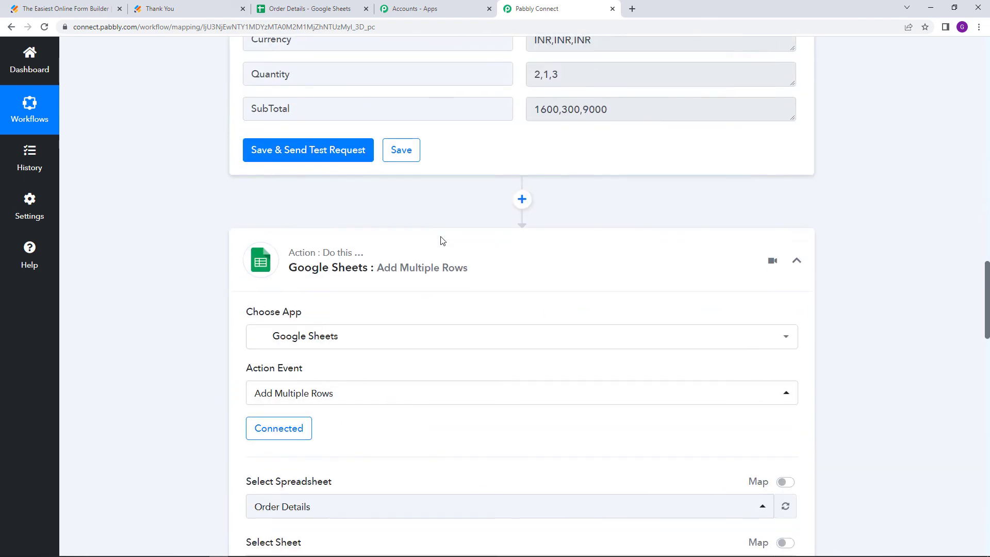
scroll(442, 241, down, 20)
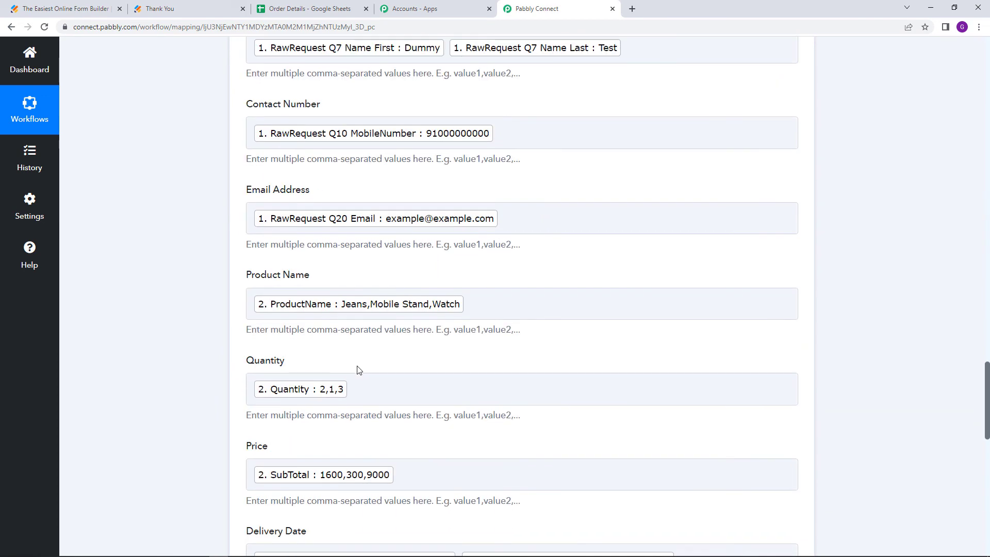
scroll(323, 421, down, 2)
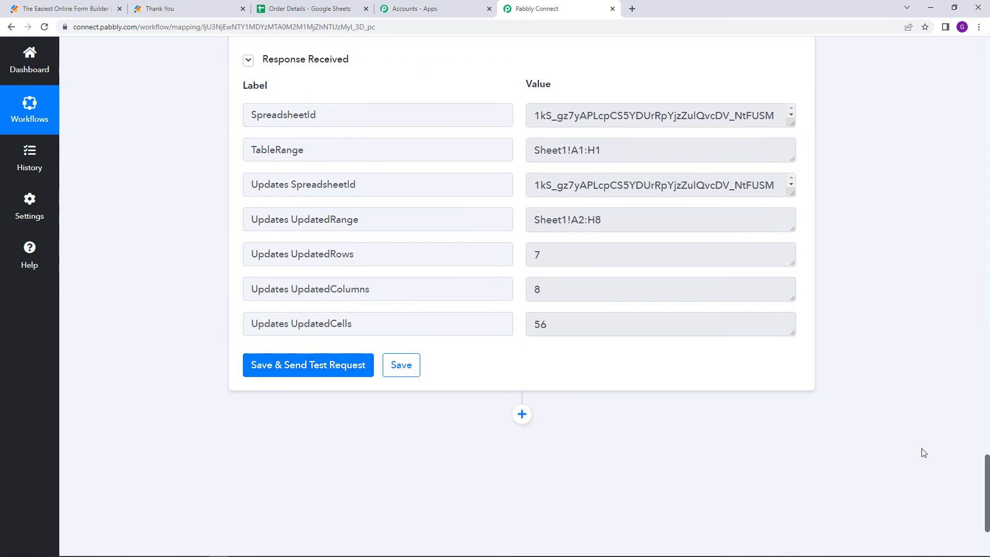
drag(987, 484, 984, 61)
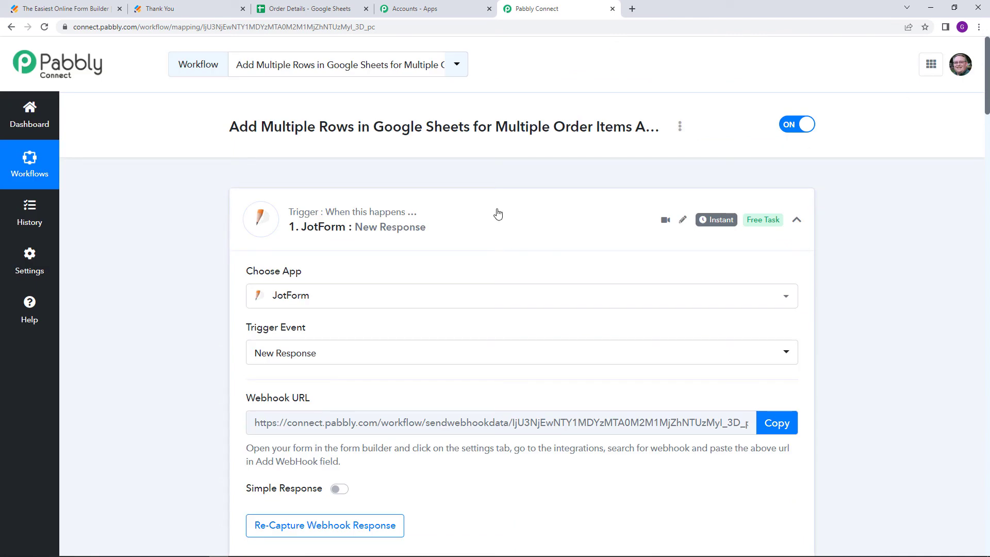
- Reload the submitted Jotform page for a blank order form and enter the test customer's first and last name
click(155, 6)
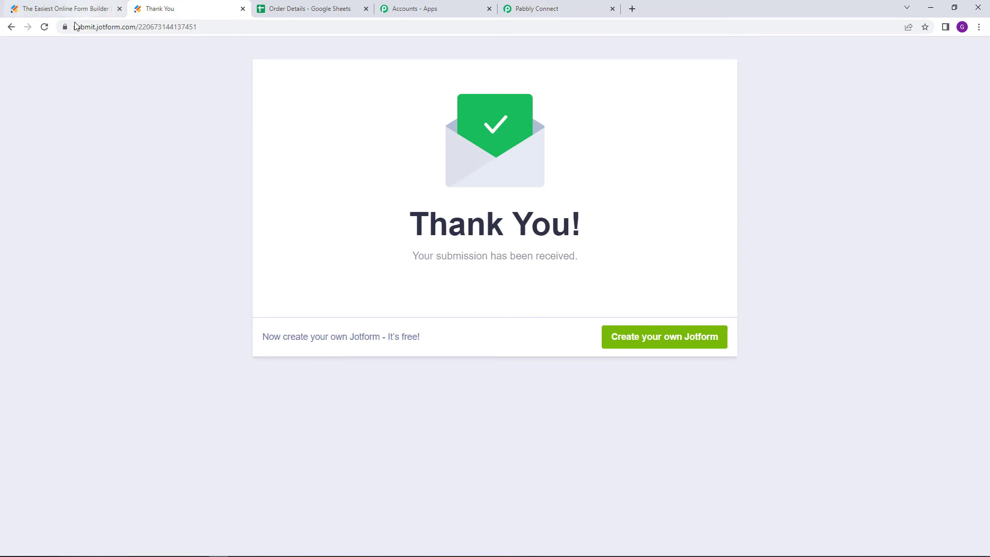
click(44, 27)
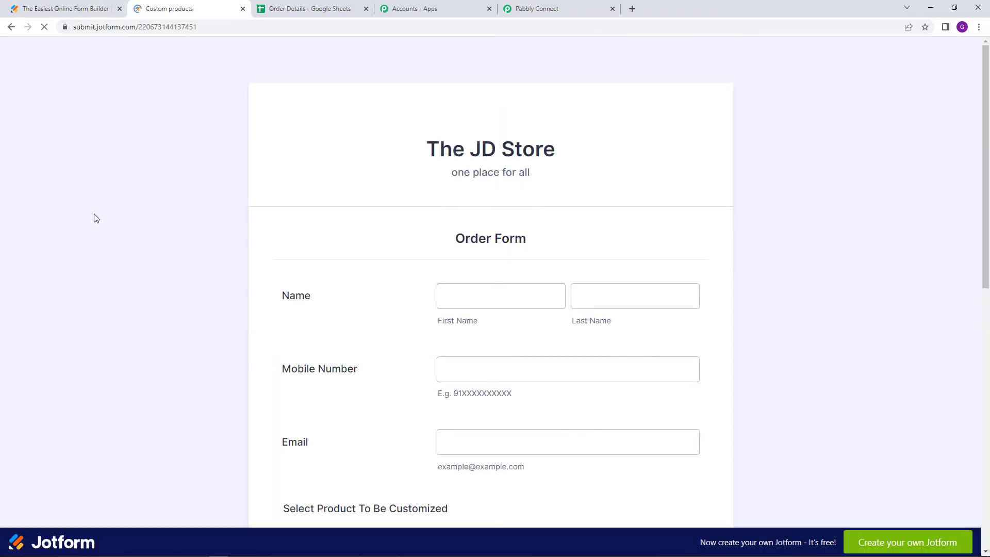
scroll(548, 270, down, 3)
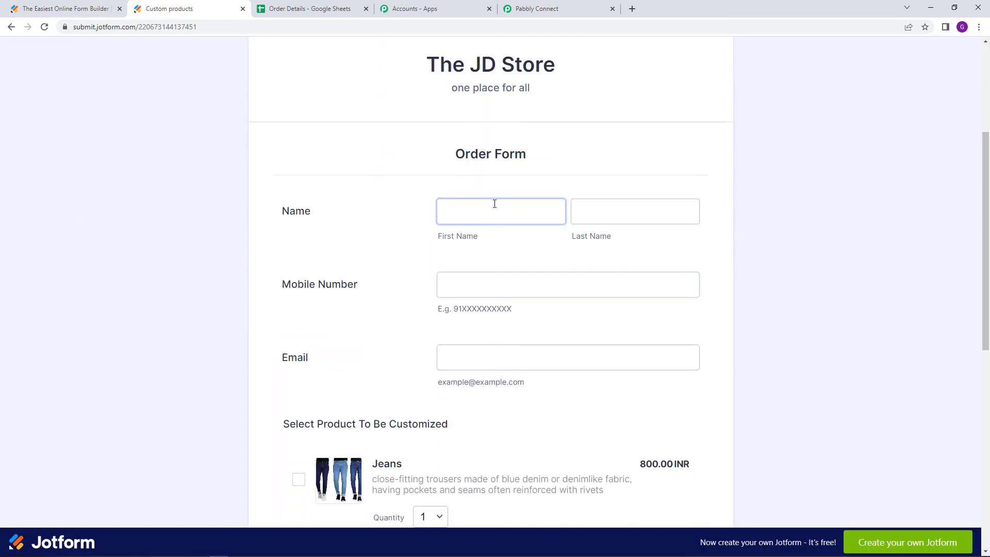
click(494, 203)
text(New)
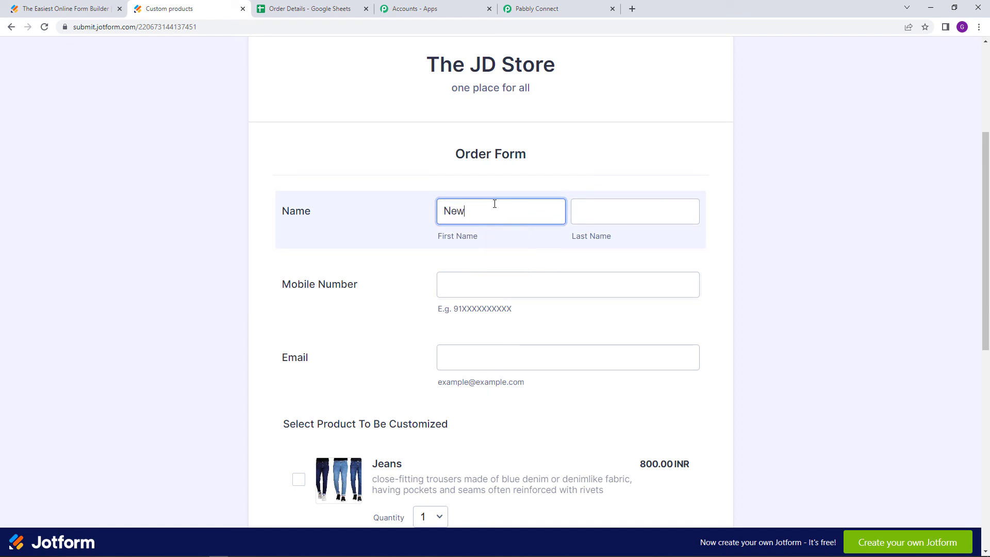
click(632, 218)
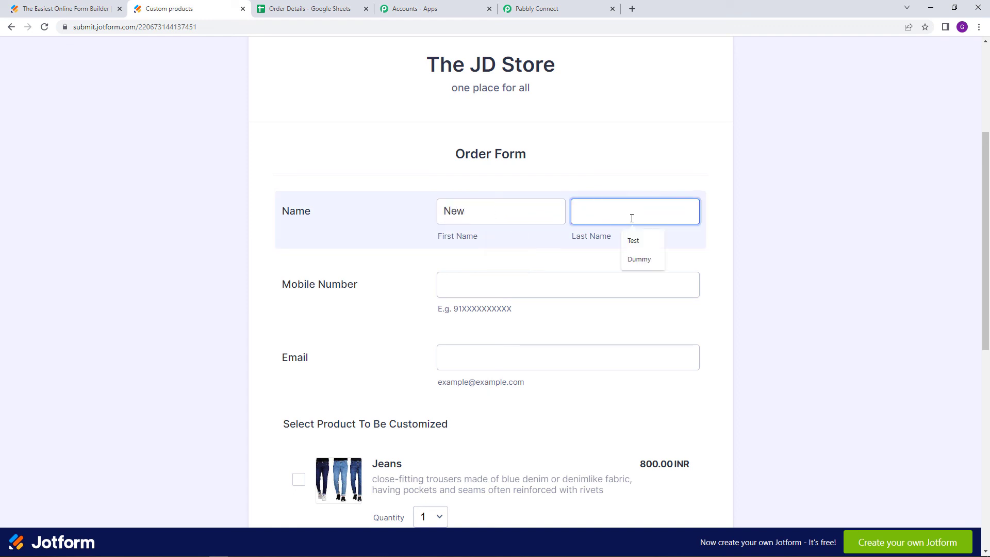
text(Detail)
- Fill in the test customer's mobile number and choose a suggested e-mail address
scroll(632, 218, down, 2)
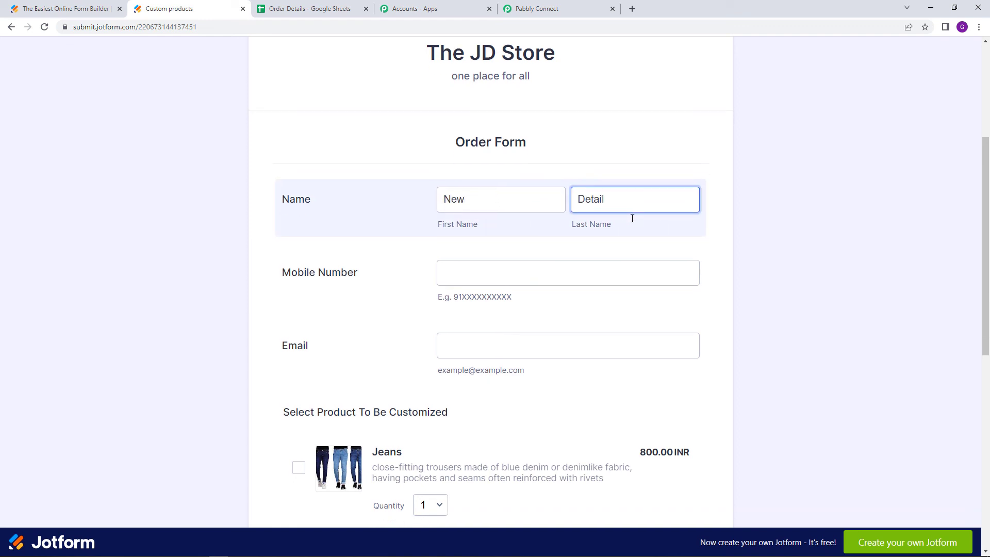
click(575, 186)
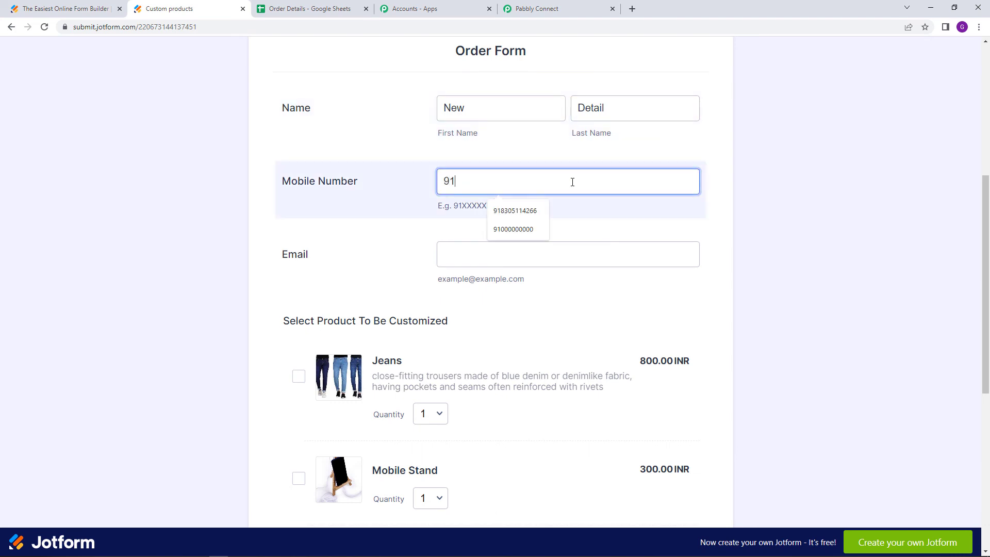
text(91800000000)
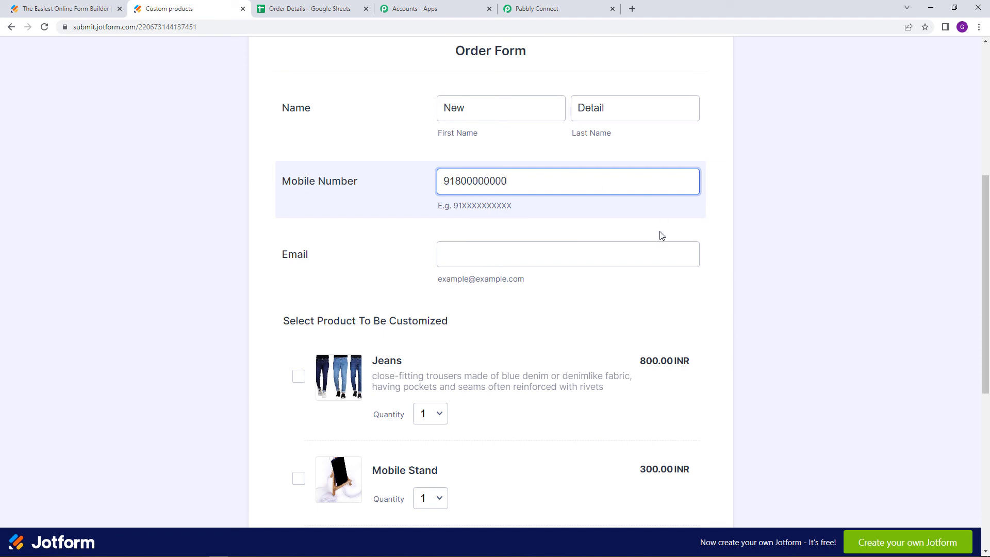
click(590, 257)
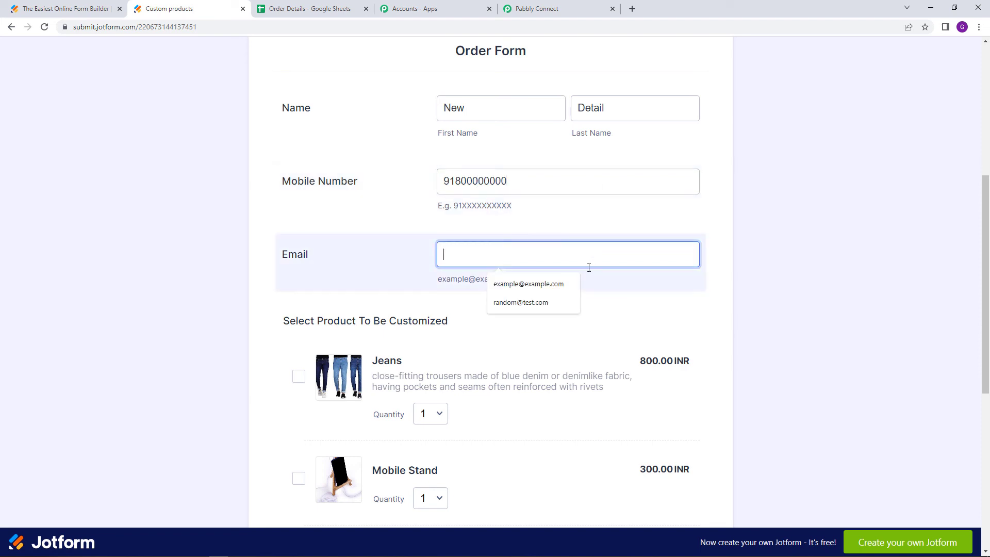
click(554, 309)
- Add Jeans with a quantity of 4 to the order and select the Watch as a second product
scroll(554, 309, down, 4)
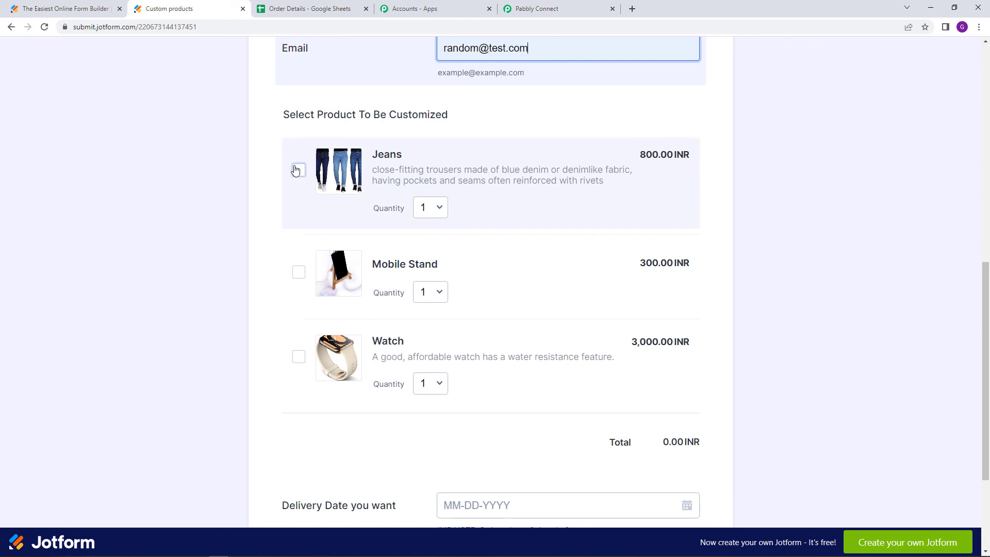
click(298, 170)
click(437, 212)
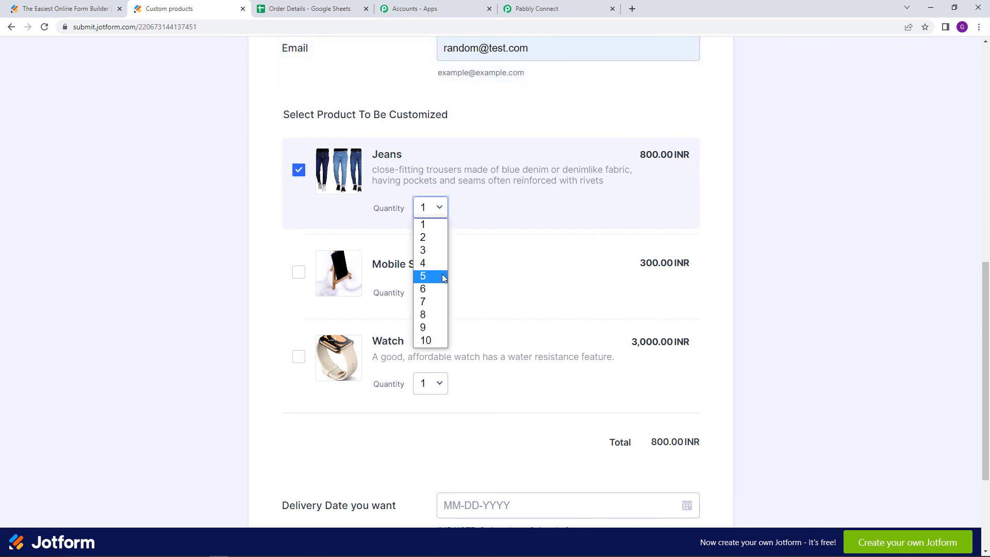
click(433, 263)
scroll(386, 266, down, 2)
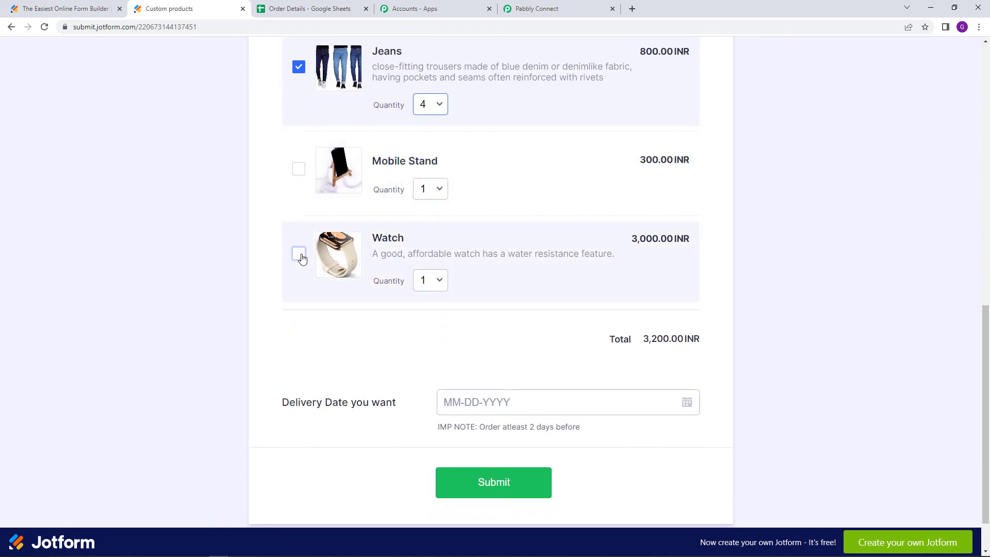
click(300, 256)
scroll(402, 228, up, 1)
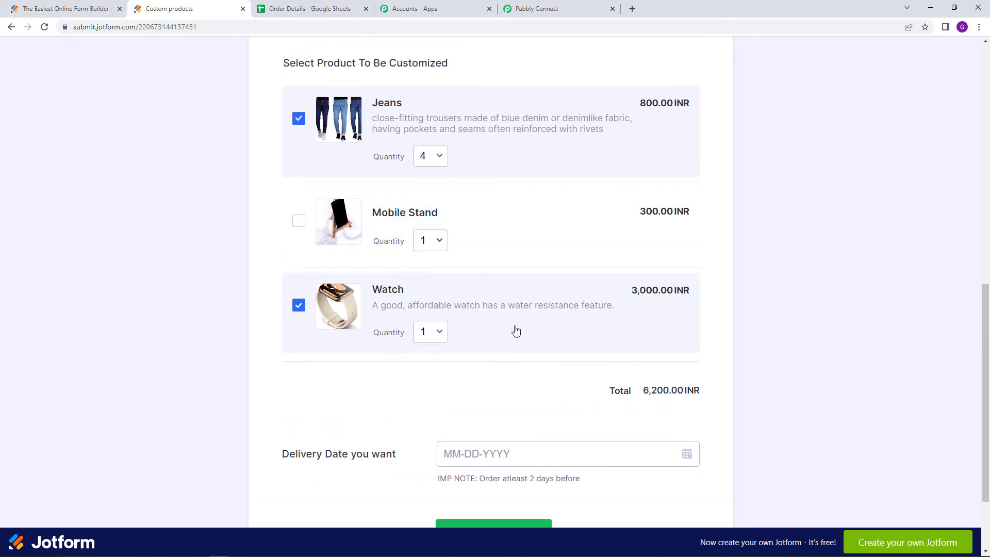
- Set the delivery date on the order form to 10-26-2022
scroll(508, 354, down, 1)
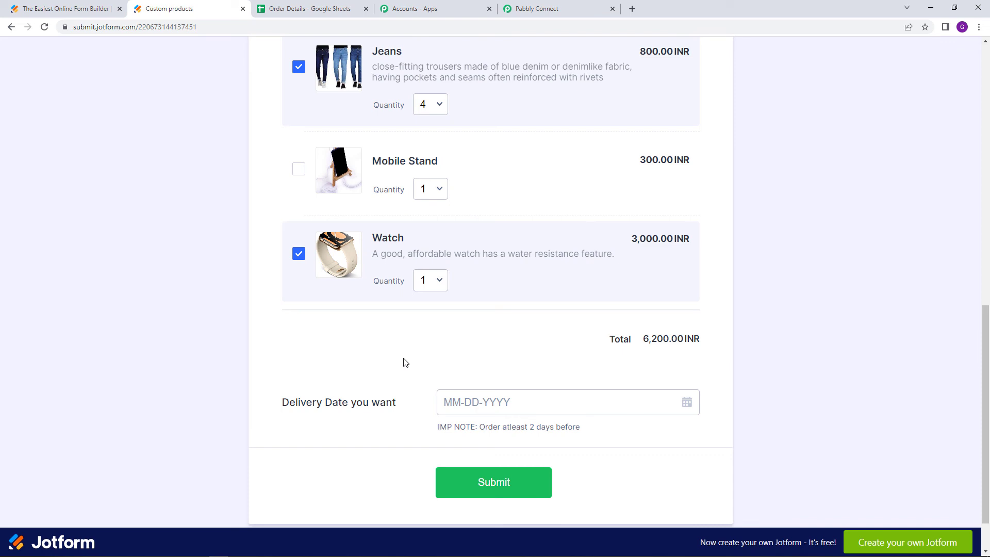
scroll(408, 376, down, 1)
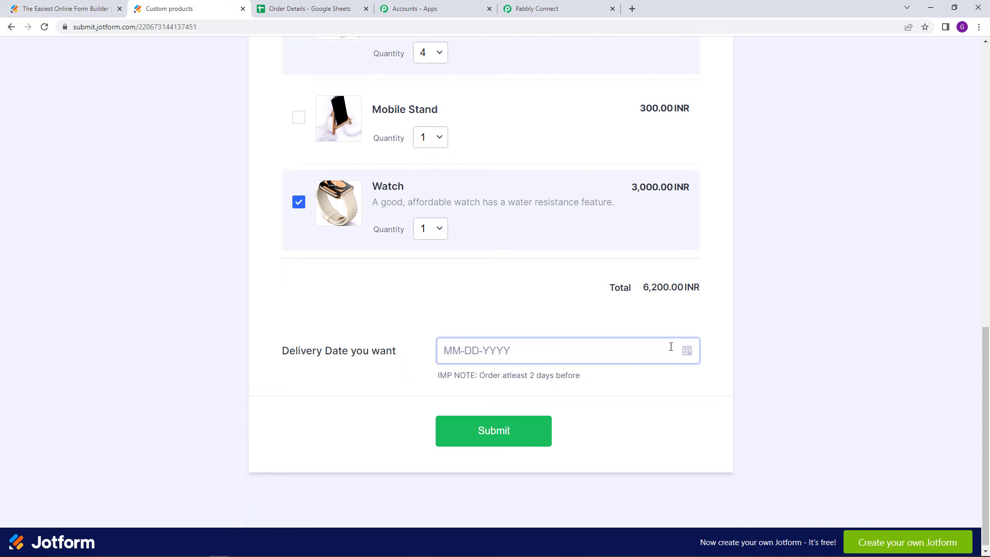
click(685, 351)
scroll(663, 377, down, 1)
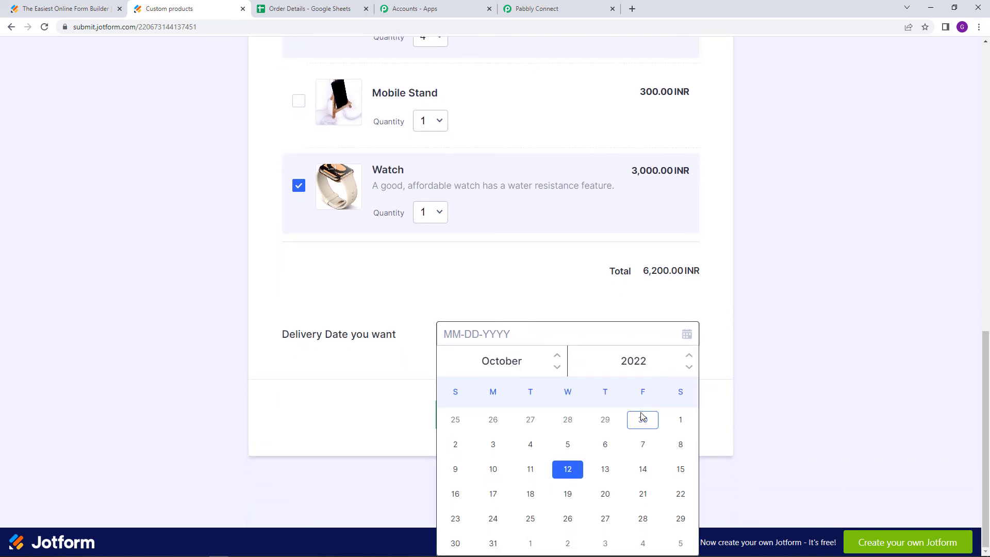
click(568, 519)
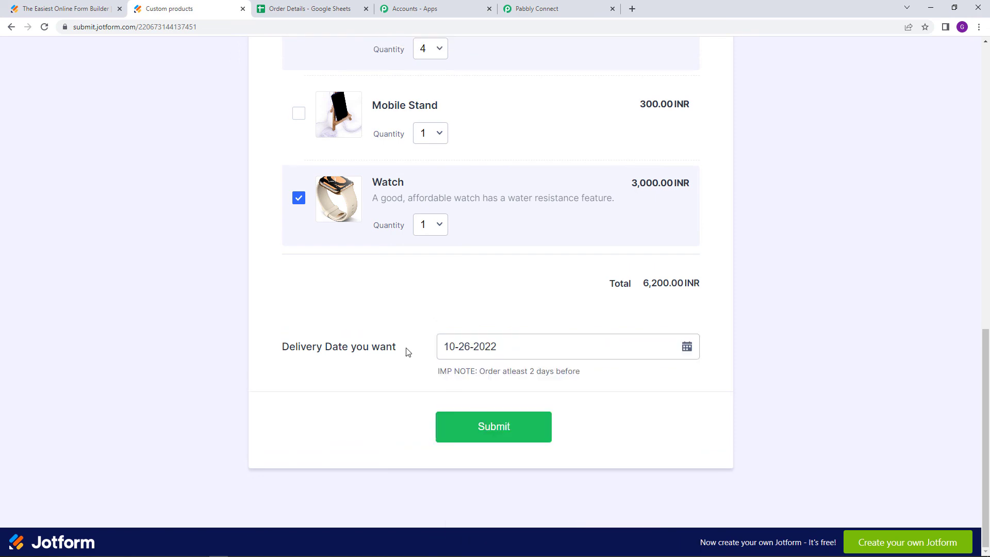
- Check the existing rows in the Order Details spreadsheet and submit the completed Jotform order
scroll(343, 298, up, 12)
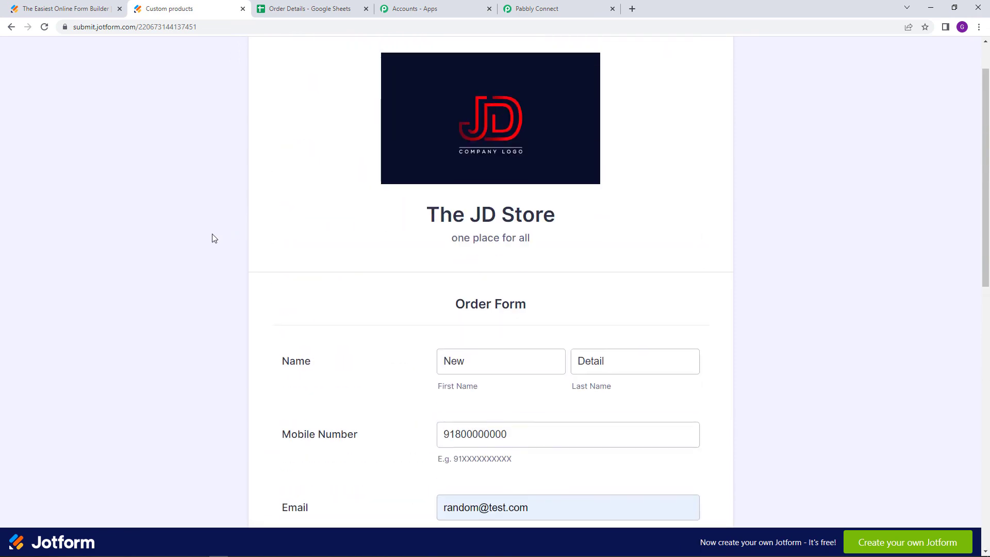
click(284, 6)
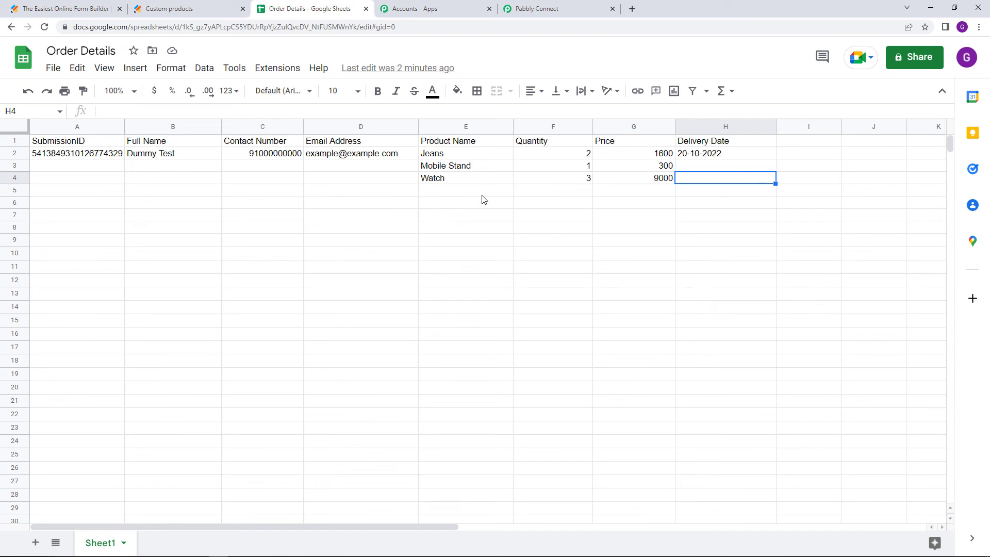
click(160, 4)
scroll(358, 287, down, 10)
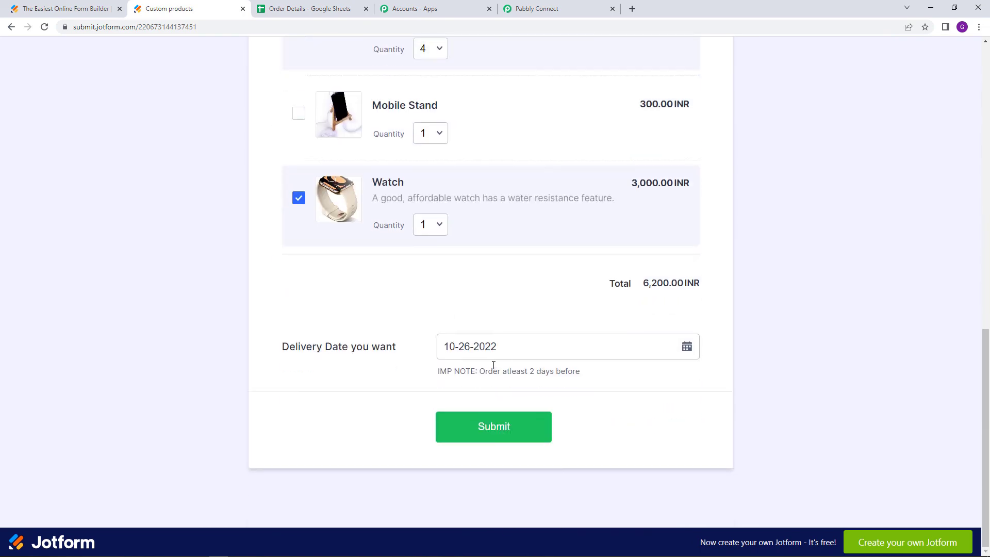
click(533, 429)
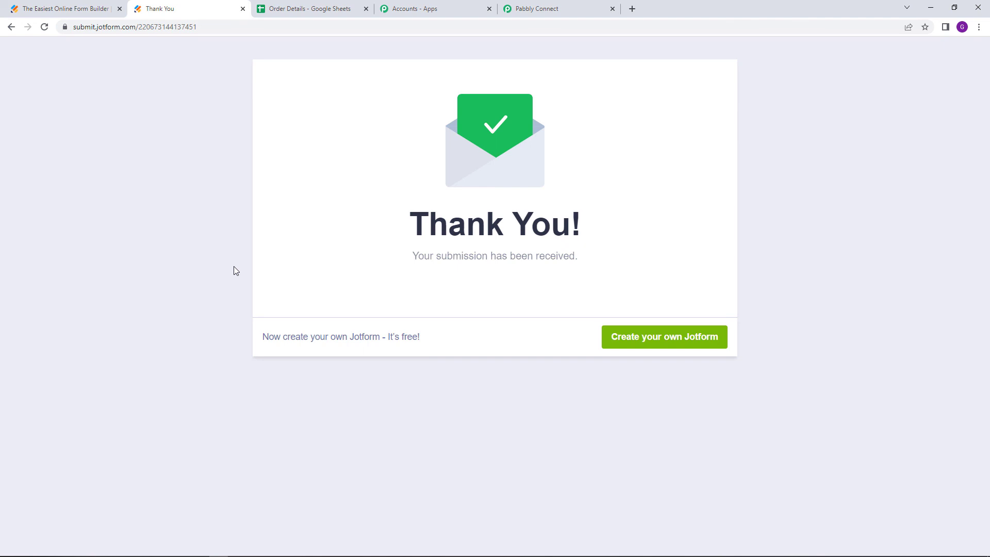
- Inspect the product names, quantities and prices in the new order's rows of the Order Details spreadsheet
click(312, 5)
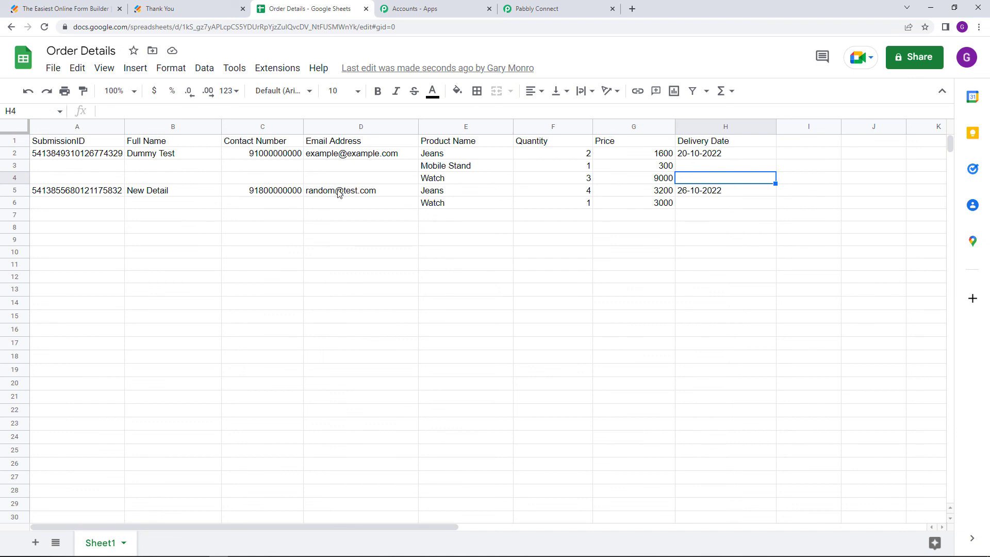
click(475, 192)
click(470, 207)
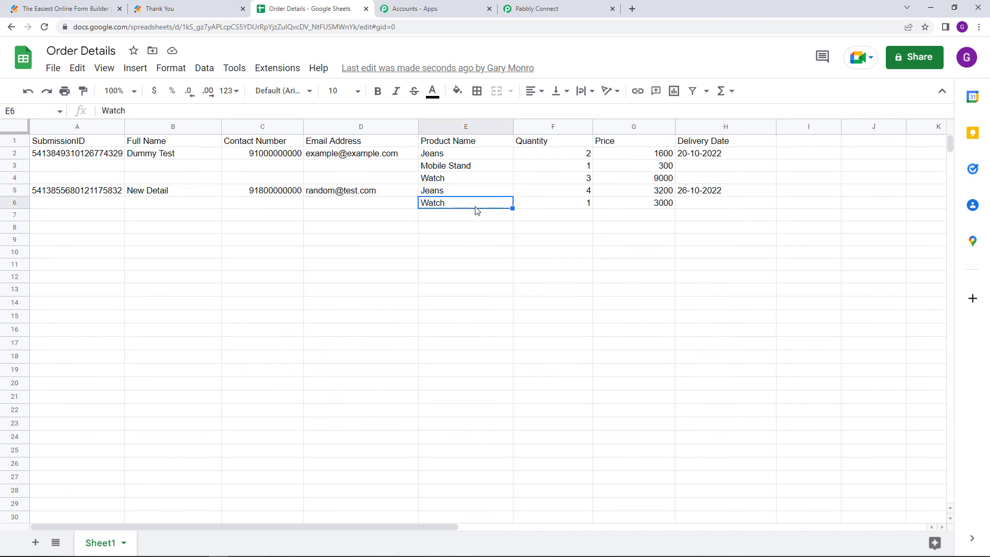
click(557, 202)
click(651, 192)
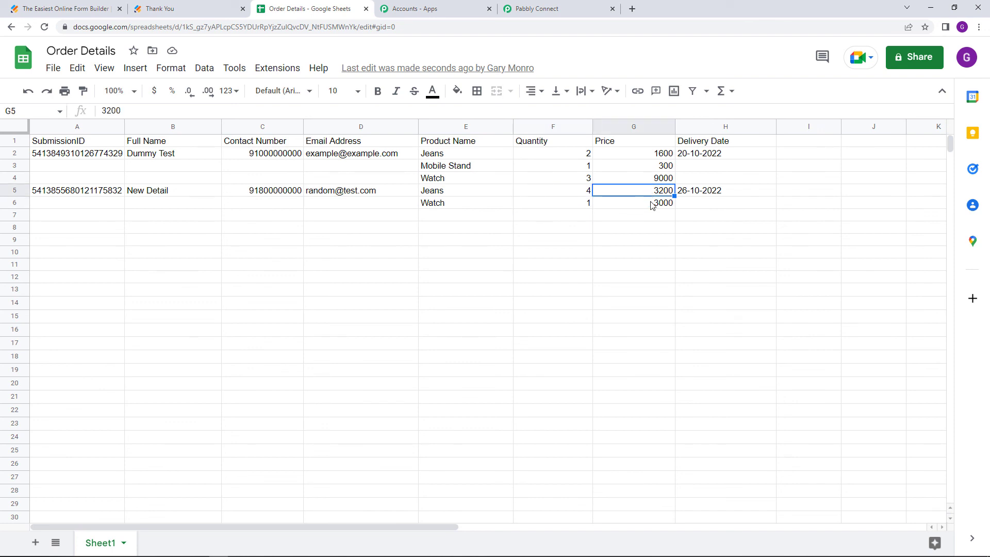
click(650, 203)
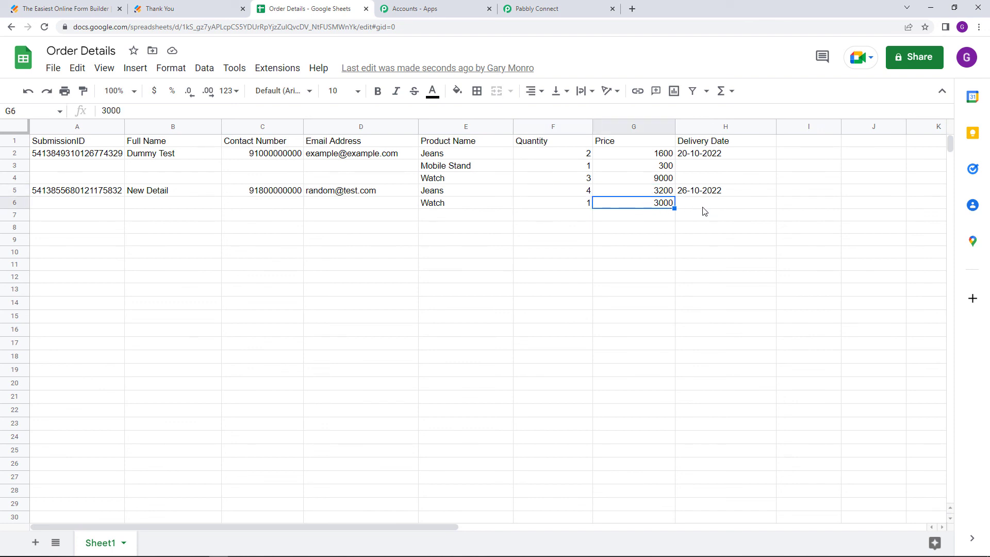
- Switch to the Pabbly Connect workflow, generate its share link and copy the link
click(590, 7)
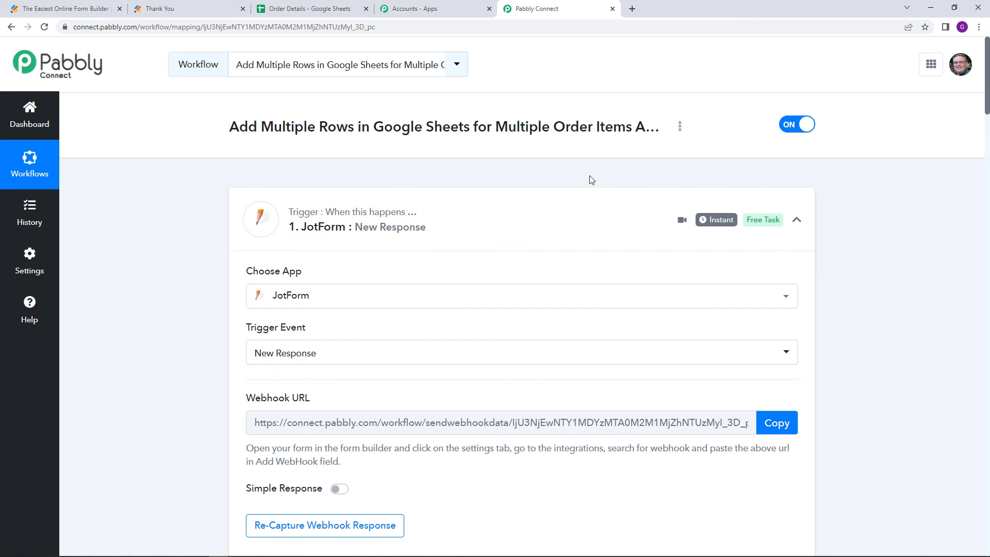
click(680, 126)
click(616, 190)
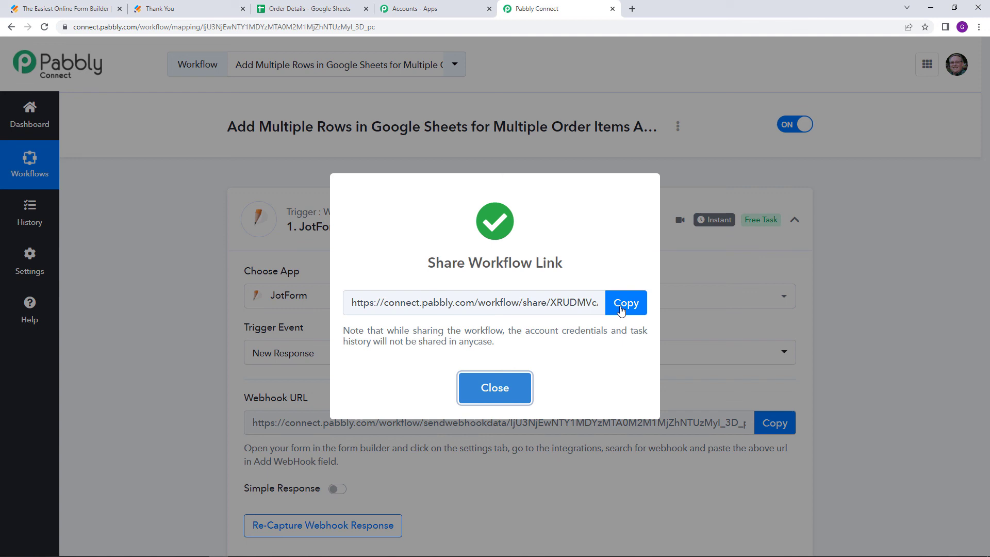
click(621, 308)
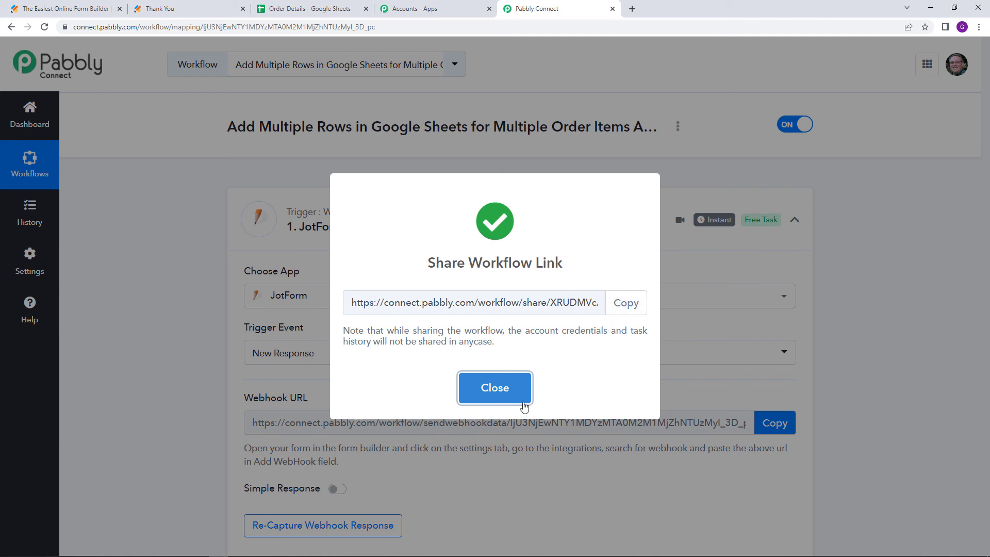
click(519, 399)
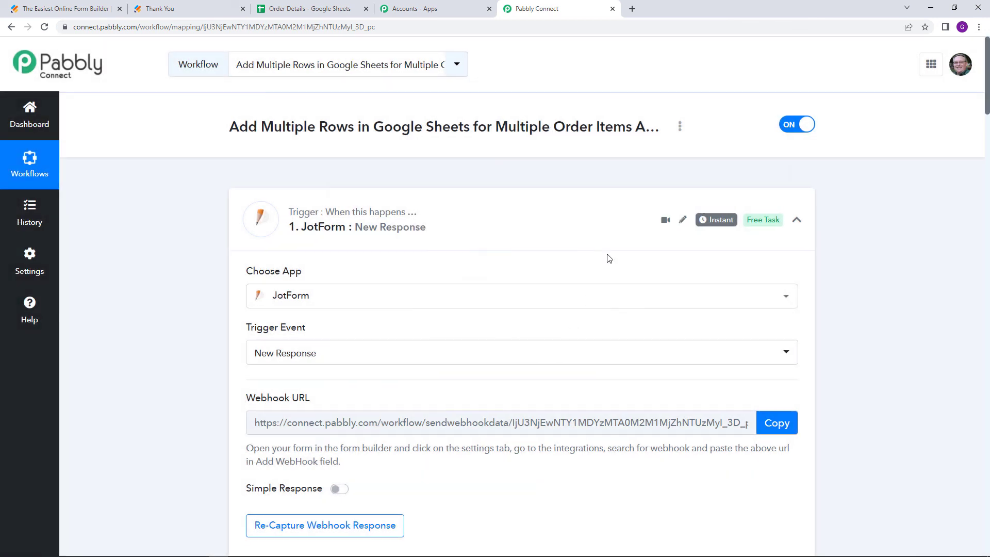
- Open the workflow's additional options
click(680, 126)
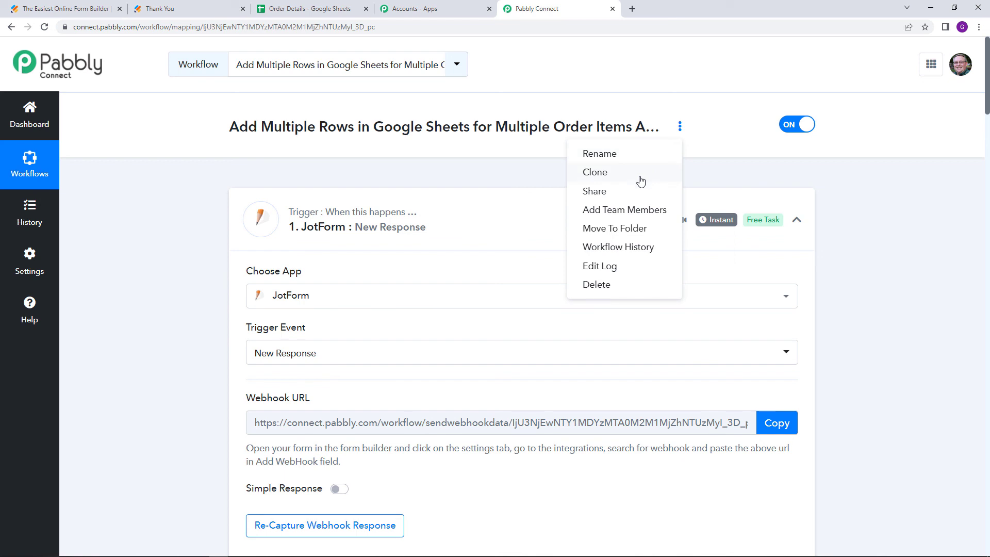